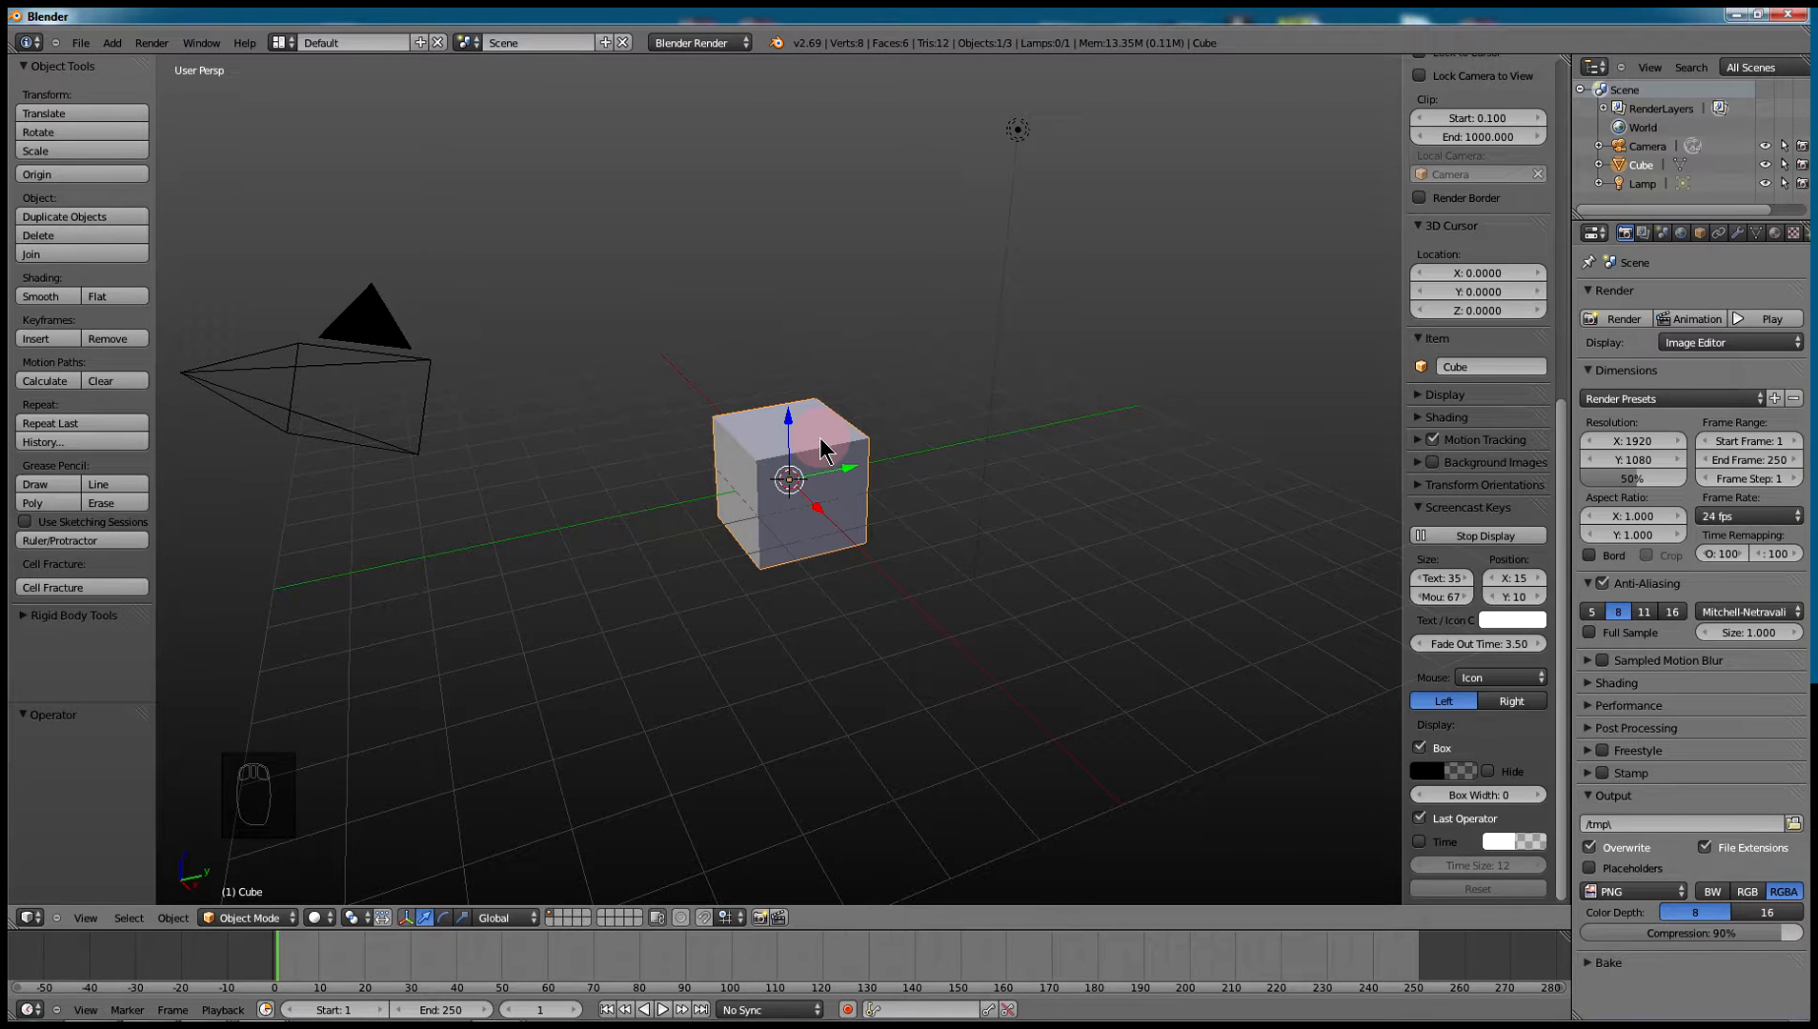
- Delete the default cube and add a mesh cylinder in its place
{"action": "left_click", "coordinate": [760, 447]}
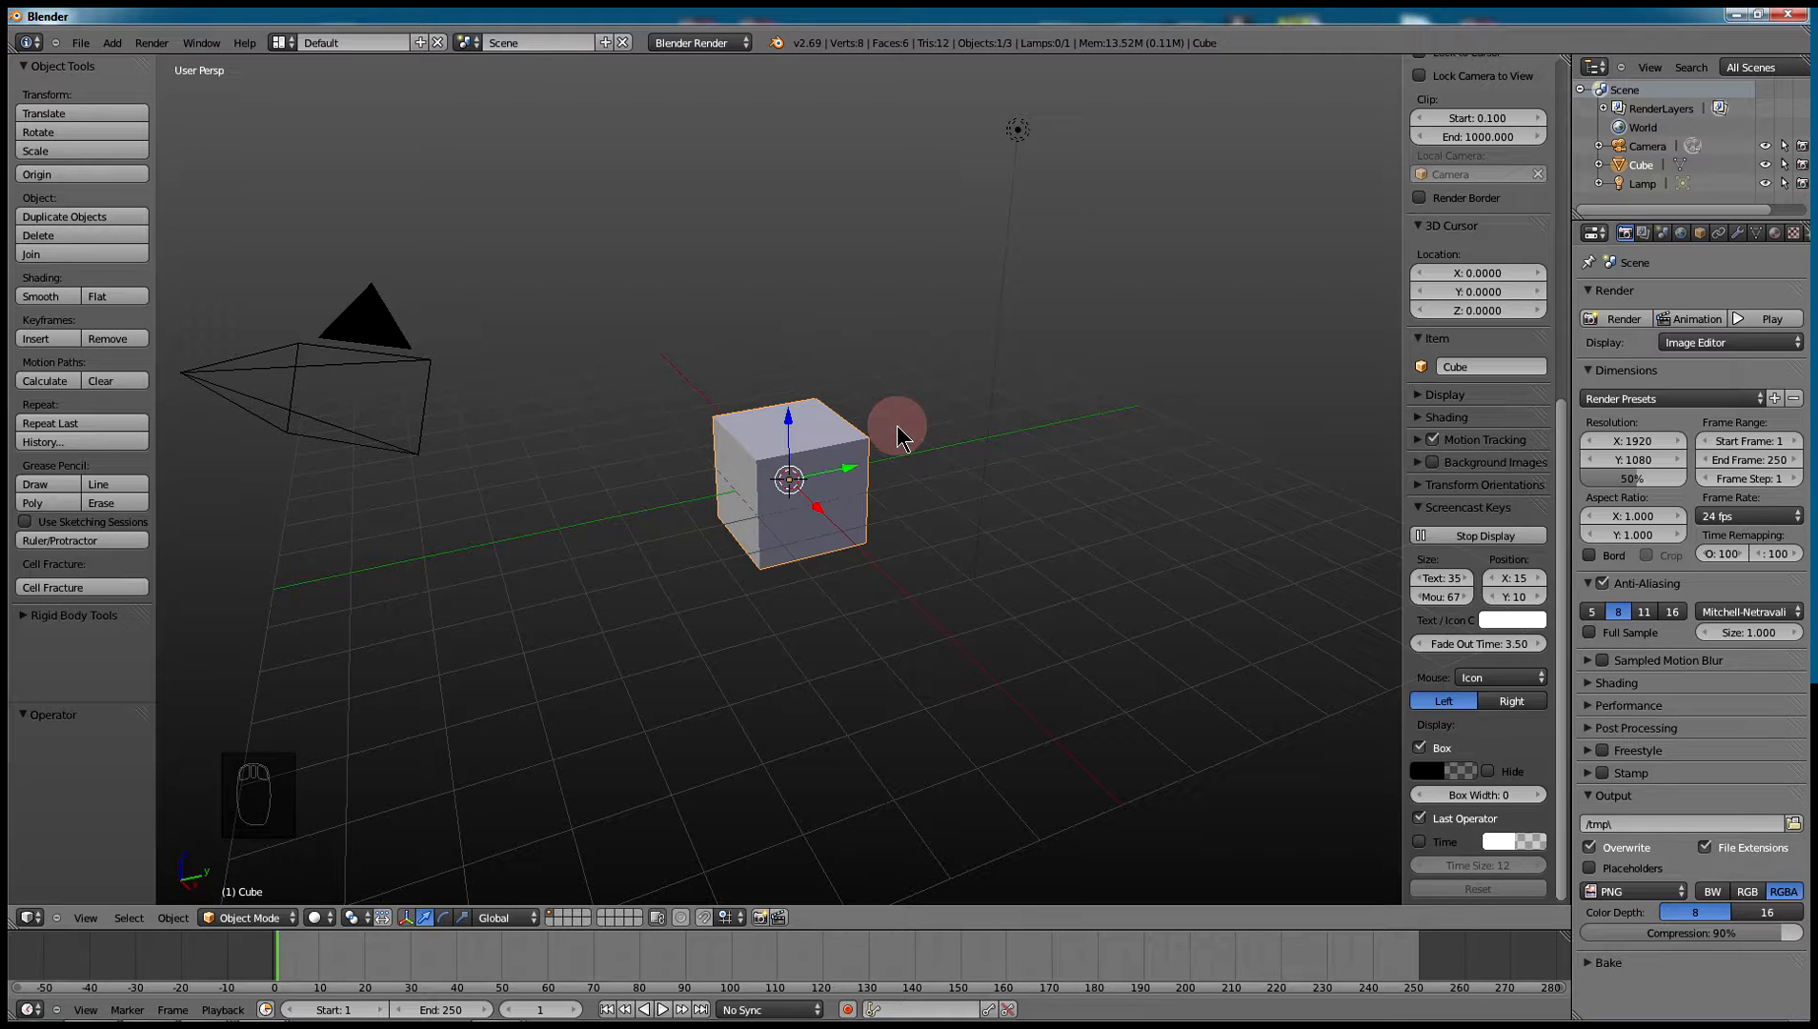
{"action": "key", "text": "Delete"}
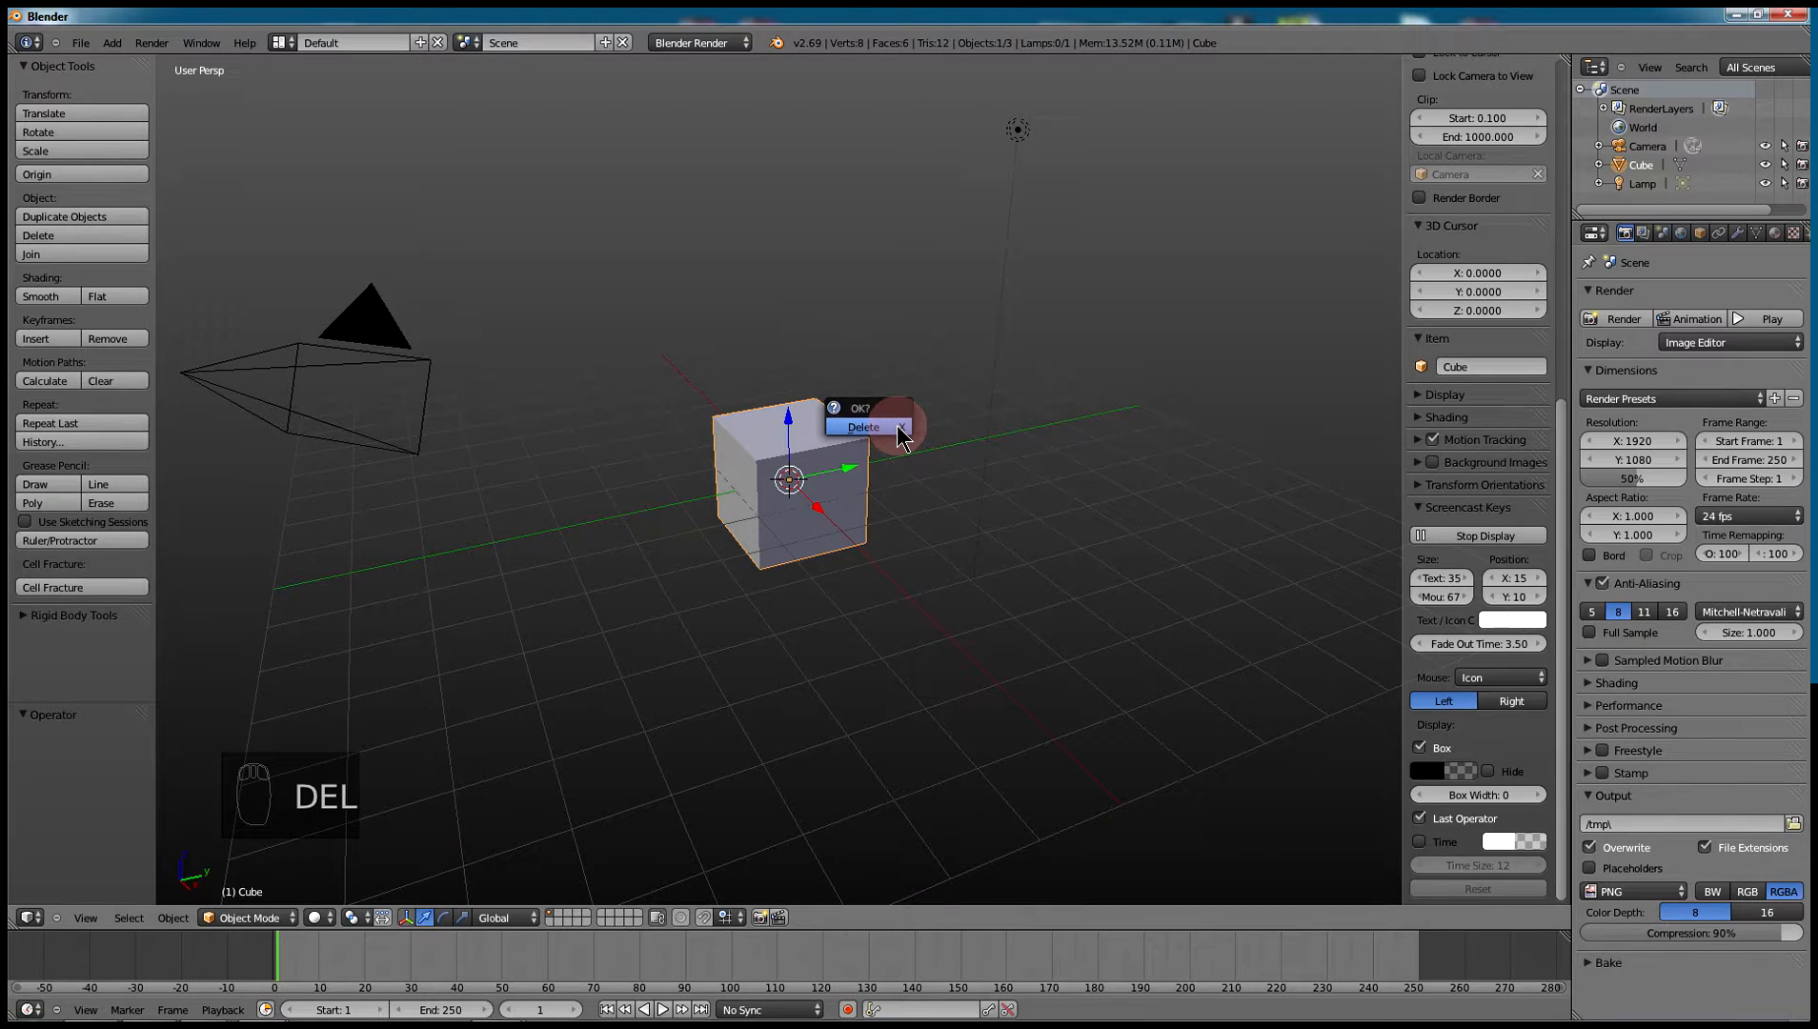
{"action": "left_click", "coordinate": [897, 430]}
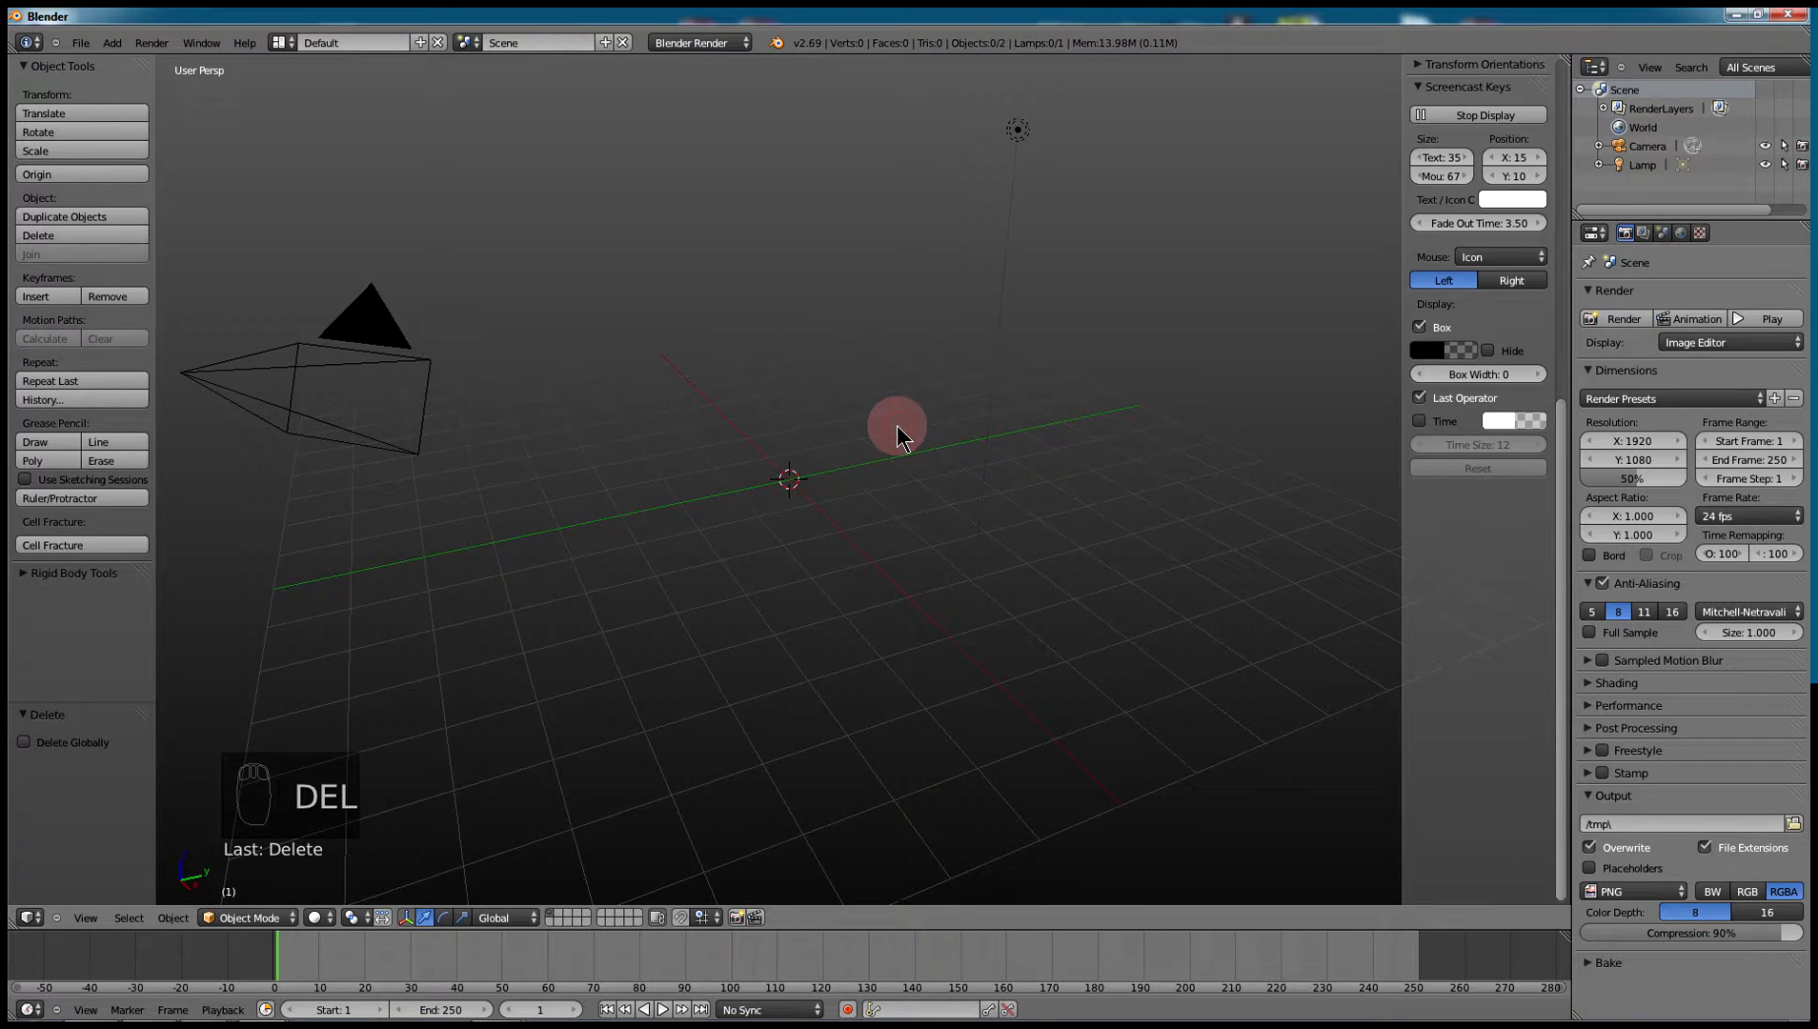
{"action": "key", "text": "shift+a"}
{"action": "mouse_move", "coordinate": [896, 425]}
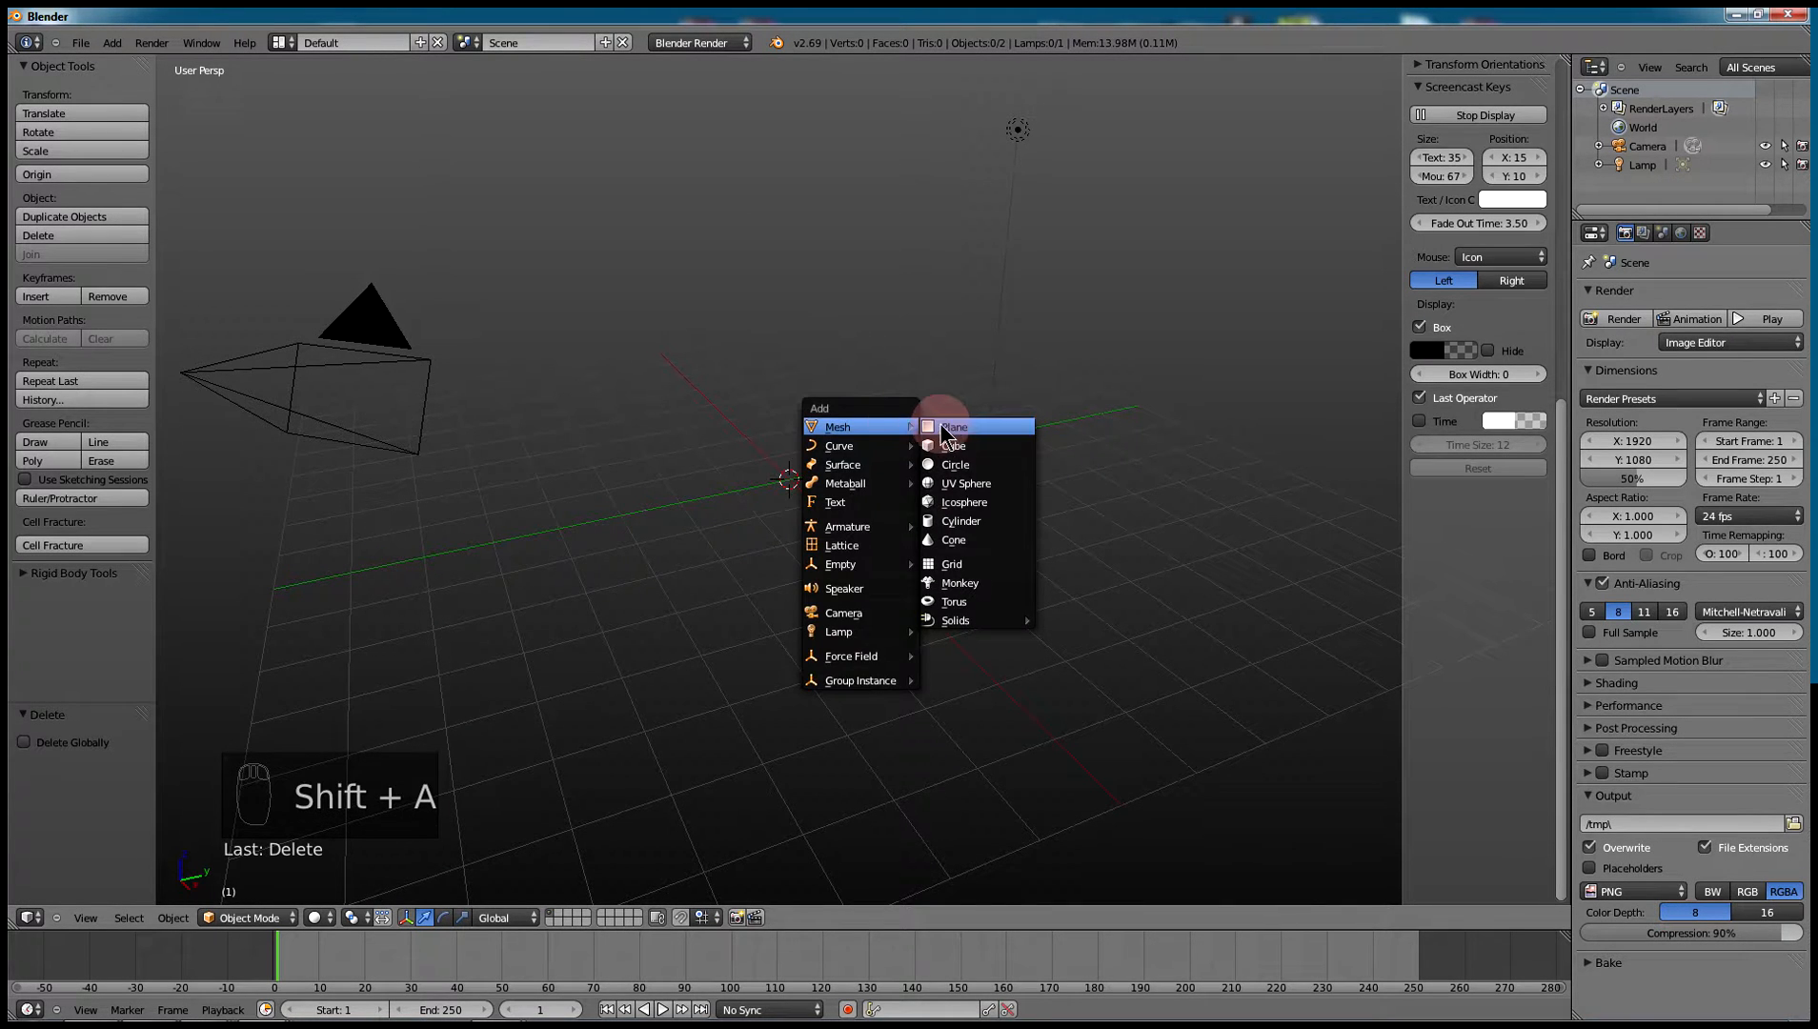
{"action": "left_click", "coordinate": [957, 521]}
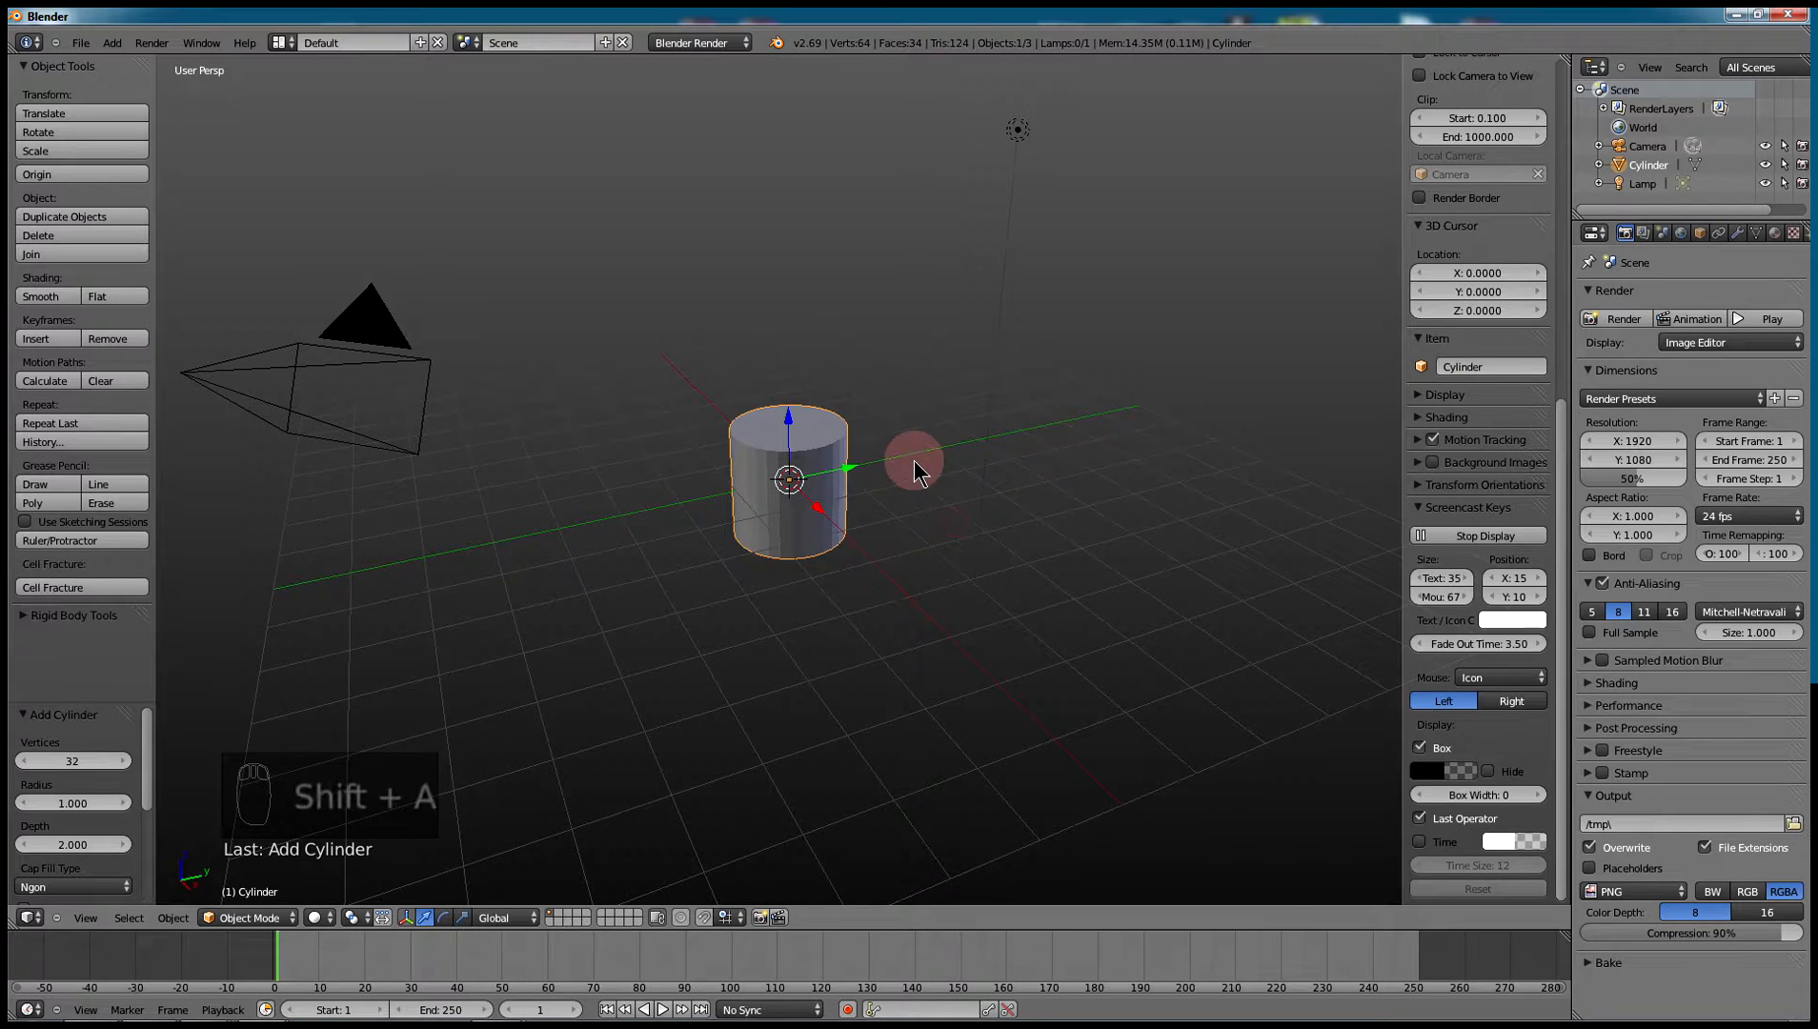
- Apply smooth shading to the whole cylinder in Object Mode
{"action": "scroll", "coordinate": [851, 453], "scroll_direction": "up", "scroll_amount": 4}
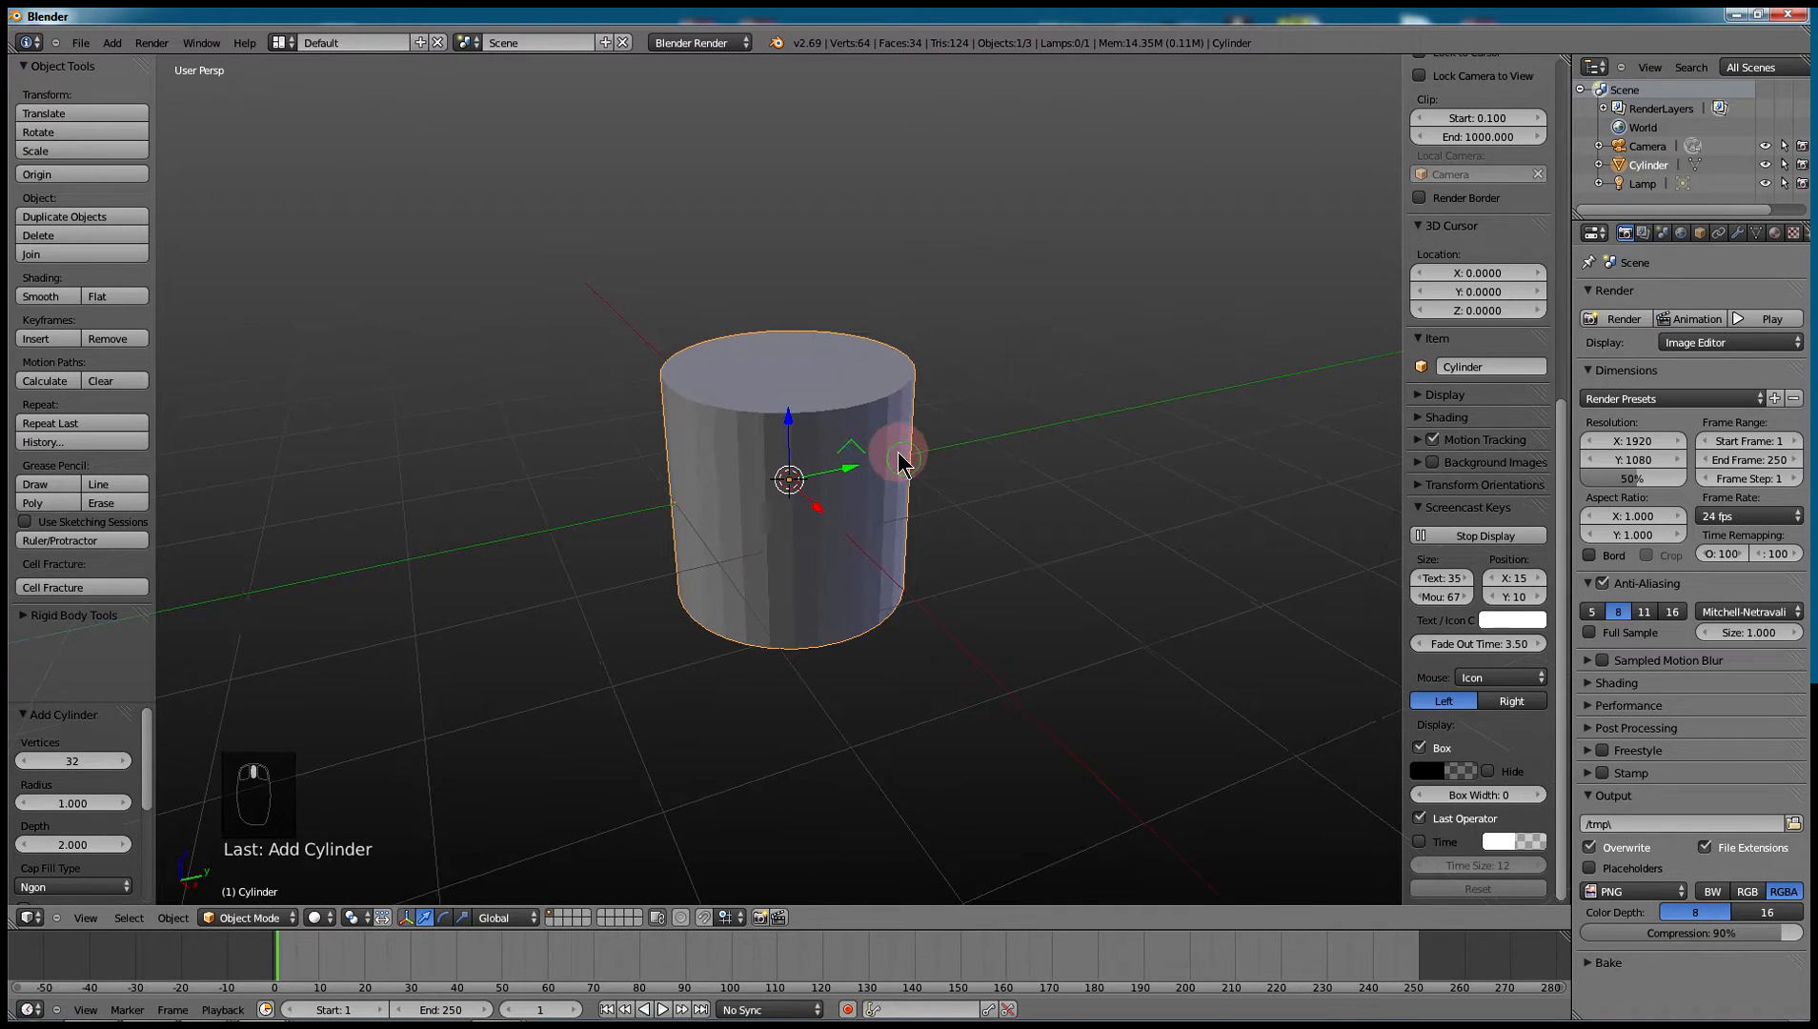
{"action": "mouse_move", "coordinate": [900, 459]}
{"action": "middle_mouse_down"}
{"action": "mouse_move", "coordinate": [830, 403]}
{"action": "mouse_move", "coordinate": [950, 448]}
{"action": "mouse_move", "coordinate": [921, 473]}
{"action": "mouse_move", "coordinate": [888, 448]}
{"action": "mouse_move", "coordinate": [910, 460]}
{"action": "mouse_move", "coordinate": [945, 417]}
{"action": "mouse_move", "coordinate": [1005, 408]}
{"action": "mouse_move", "coordinate": [909, 438]}
{"action": "mouse_move", "coordinate": [877, 472]}
{"action": "mouse_move", "coordinate": [895, 452]}
{"action": "middle_mouse_up"}
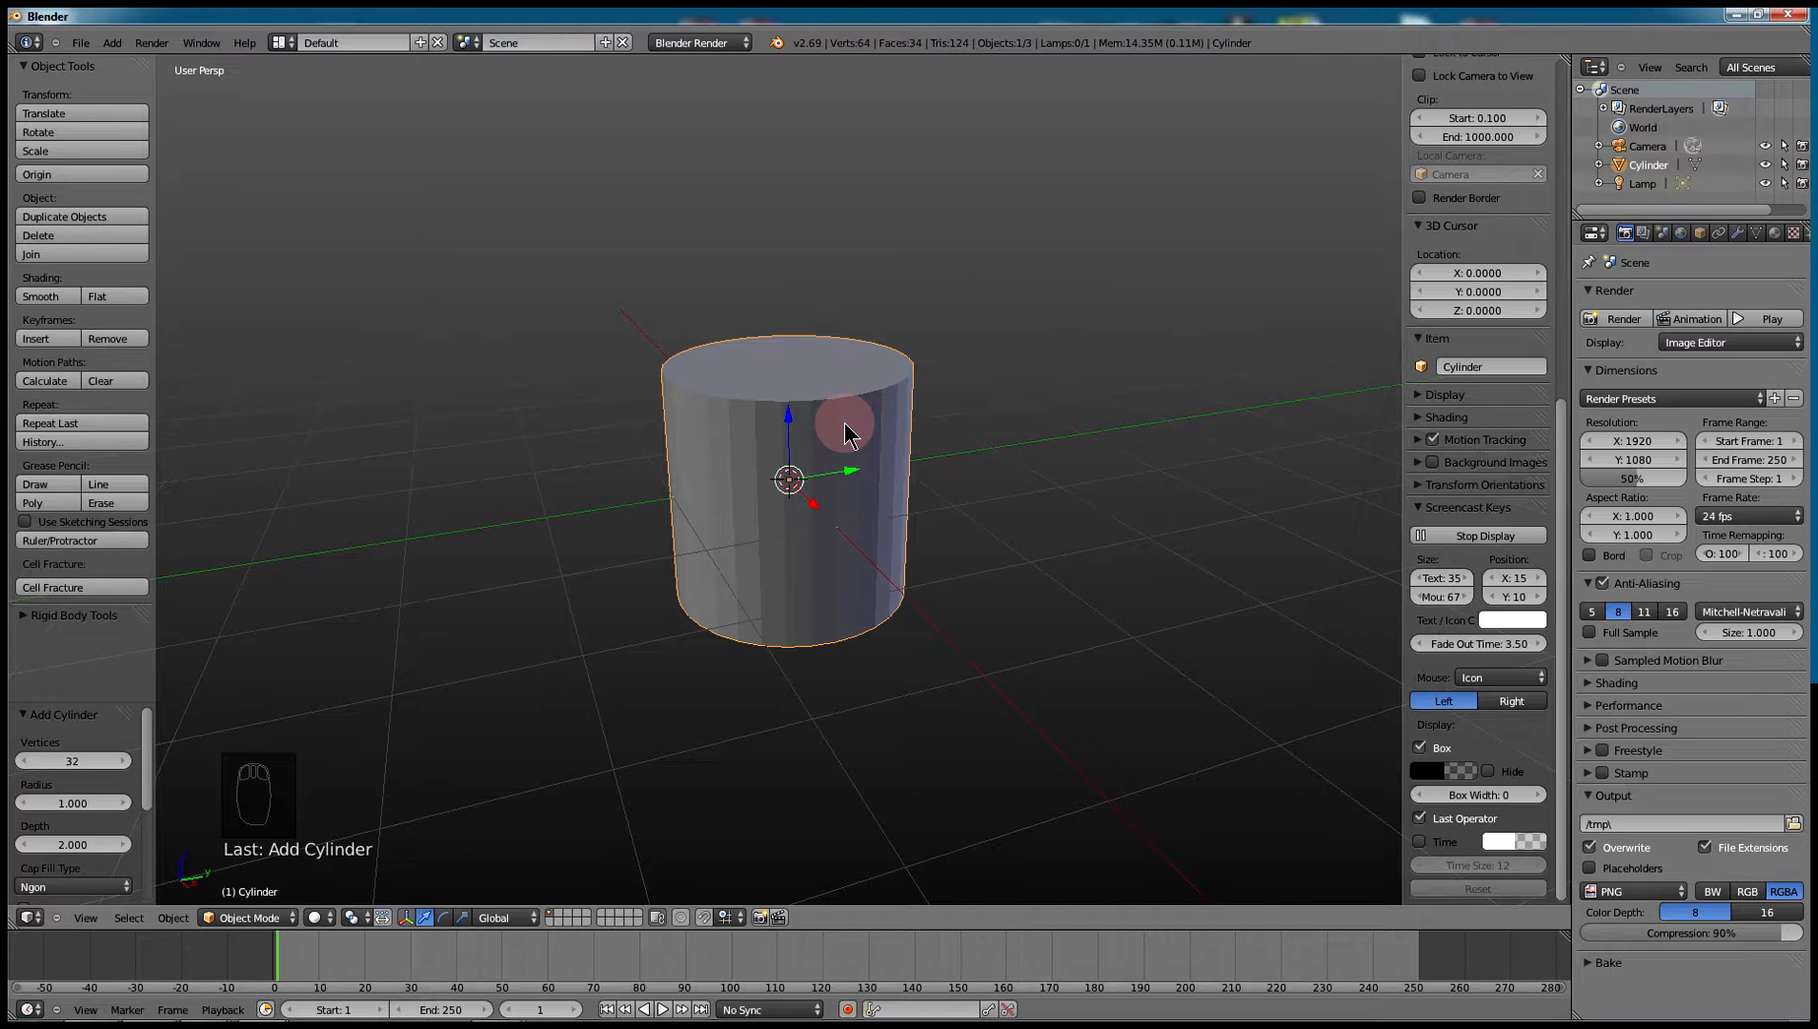
{"action": "left_click", "coordinate": [46, 301]}
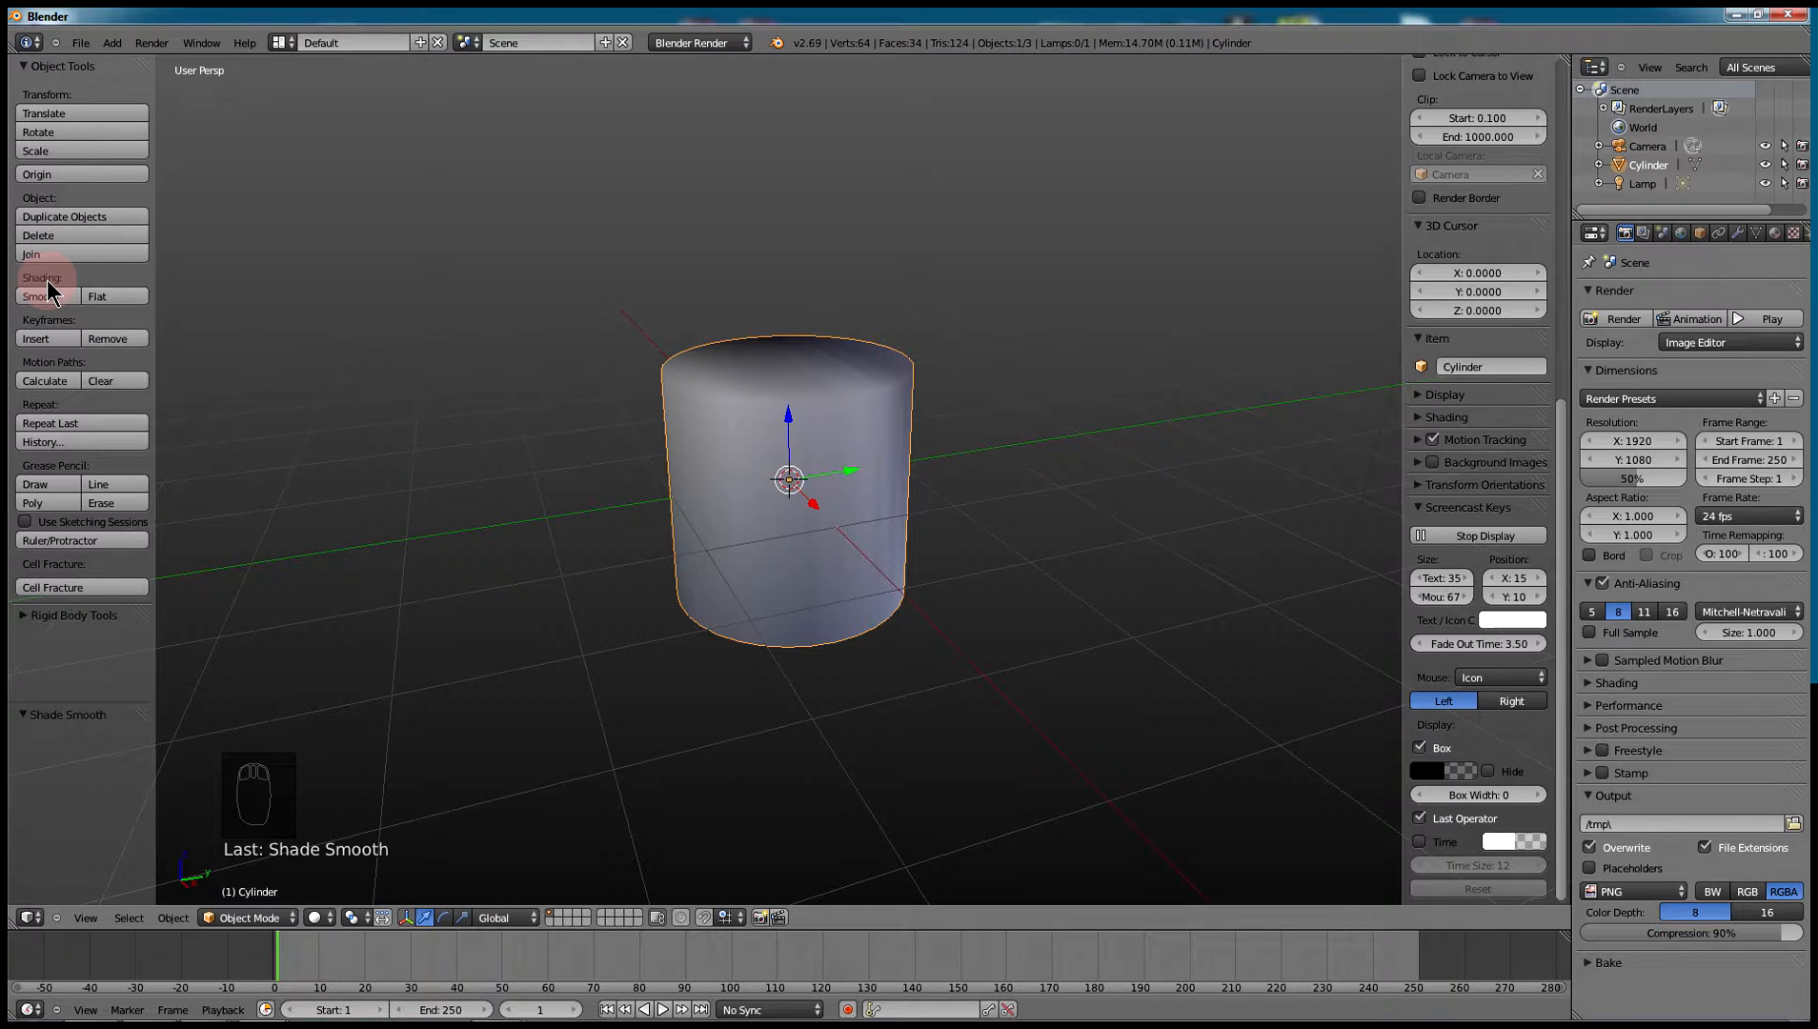
{"action": "middle_click_drag", "start_coordinate": [843, 428], "coordinate": [910, 460]}
{"action": "scroll", "coordinate": [869, 470], "scroll_direction": "up", "scroll_amount": 3}
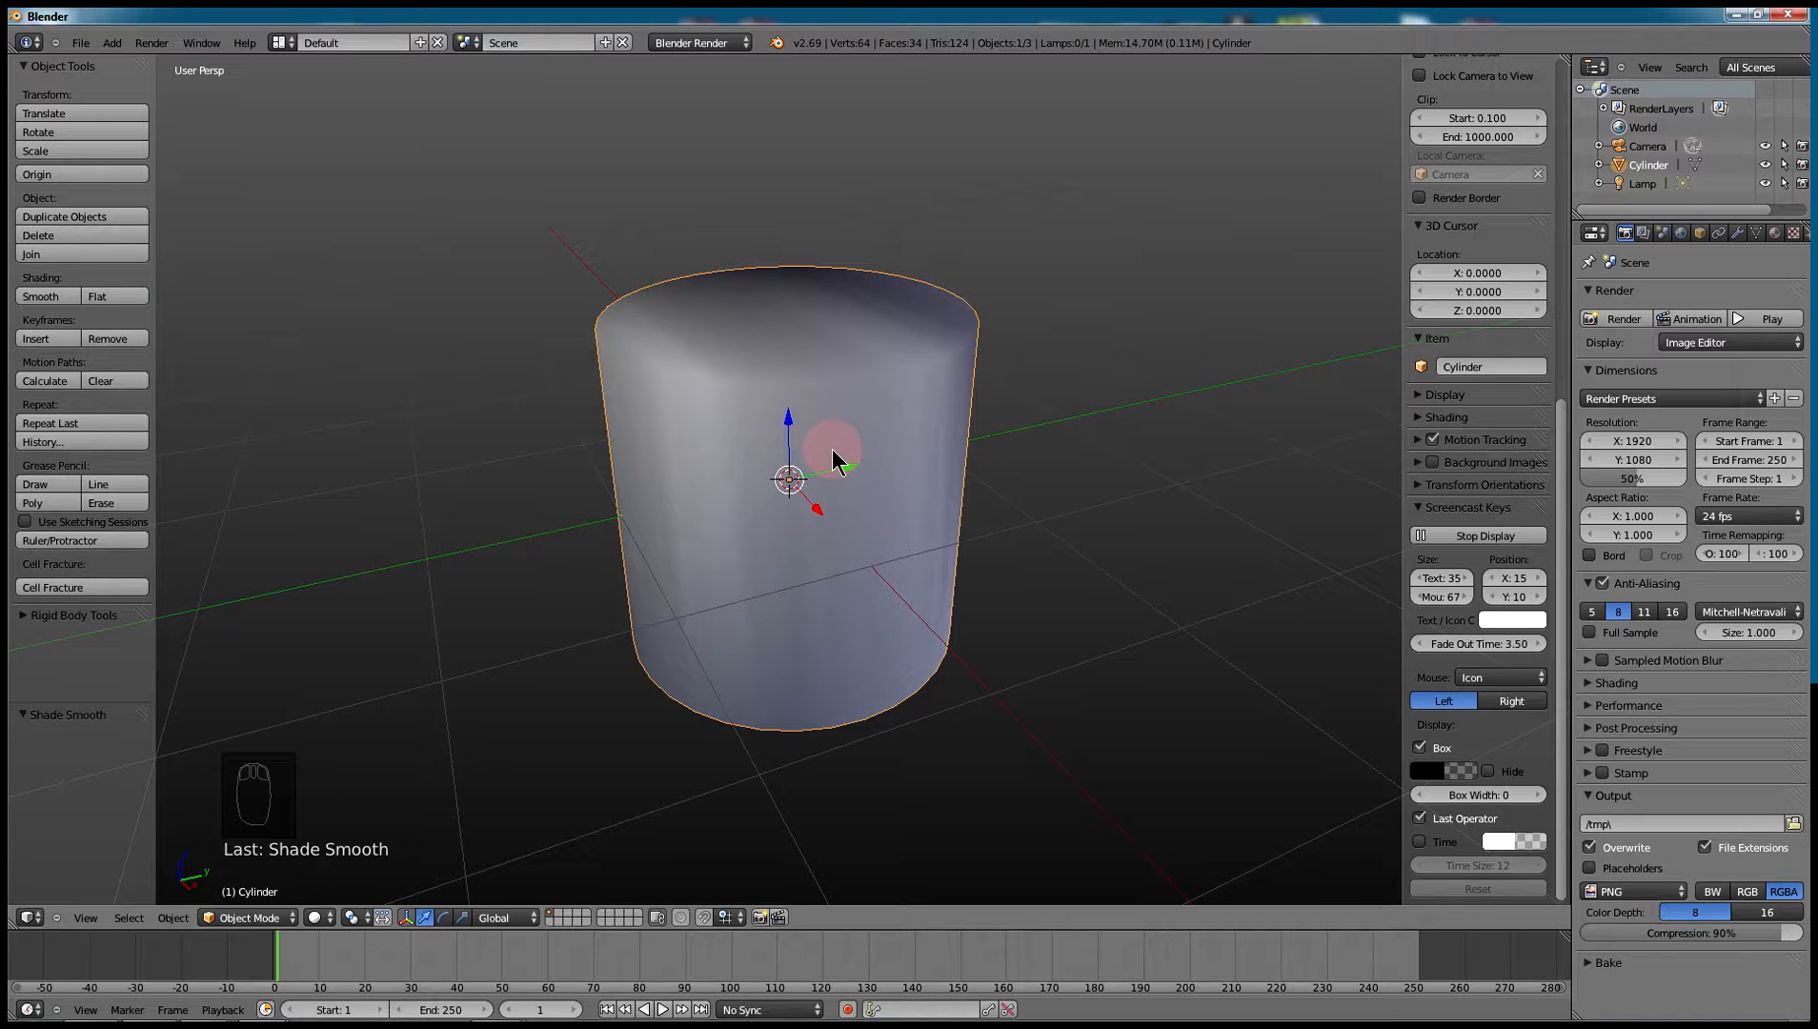
- In Edit Mode with face selection, give only the cylinder's top and bottom cap faces flat shading, and return to Object Mode
{"action": "key", "text": "Tab"}
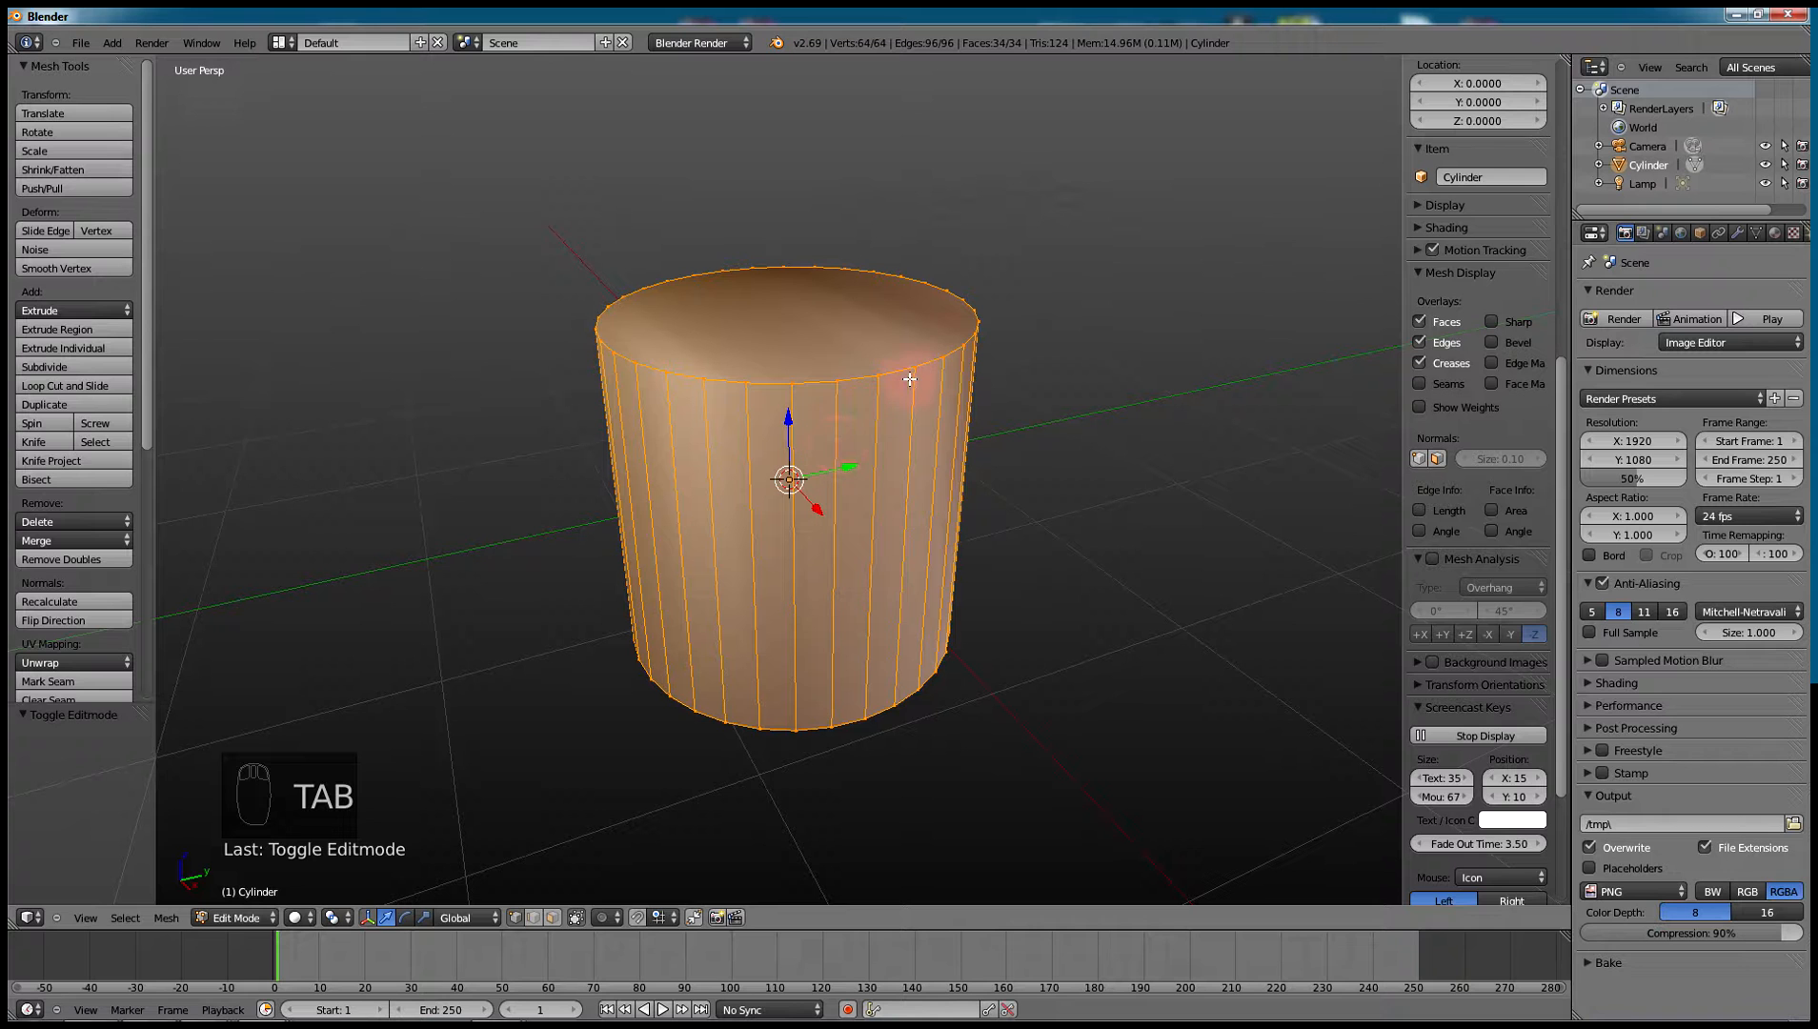
{"action": "key", "text": "ctrl+Tab"}
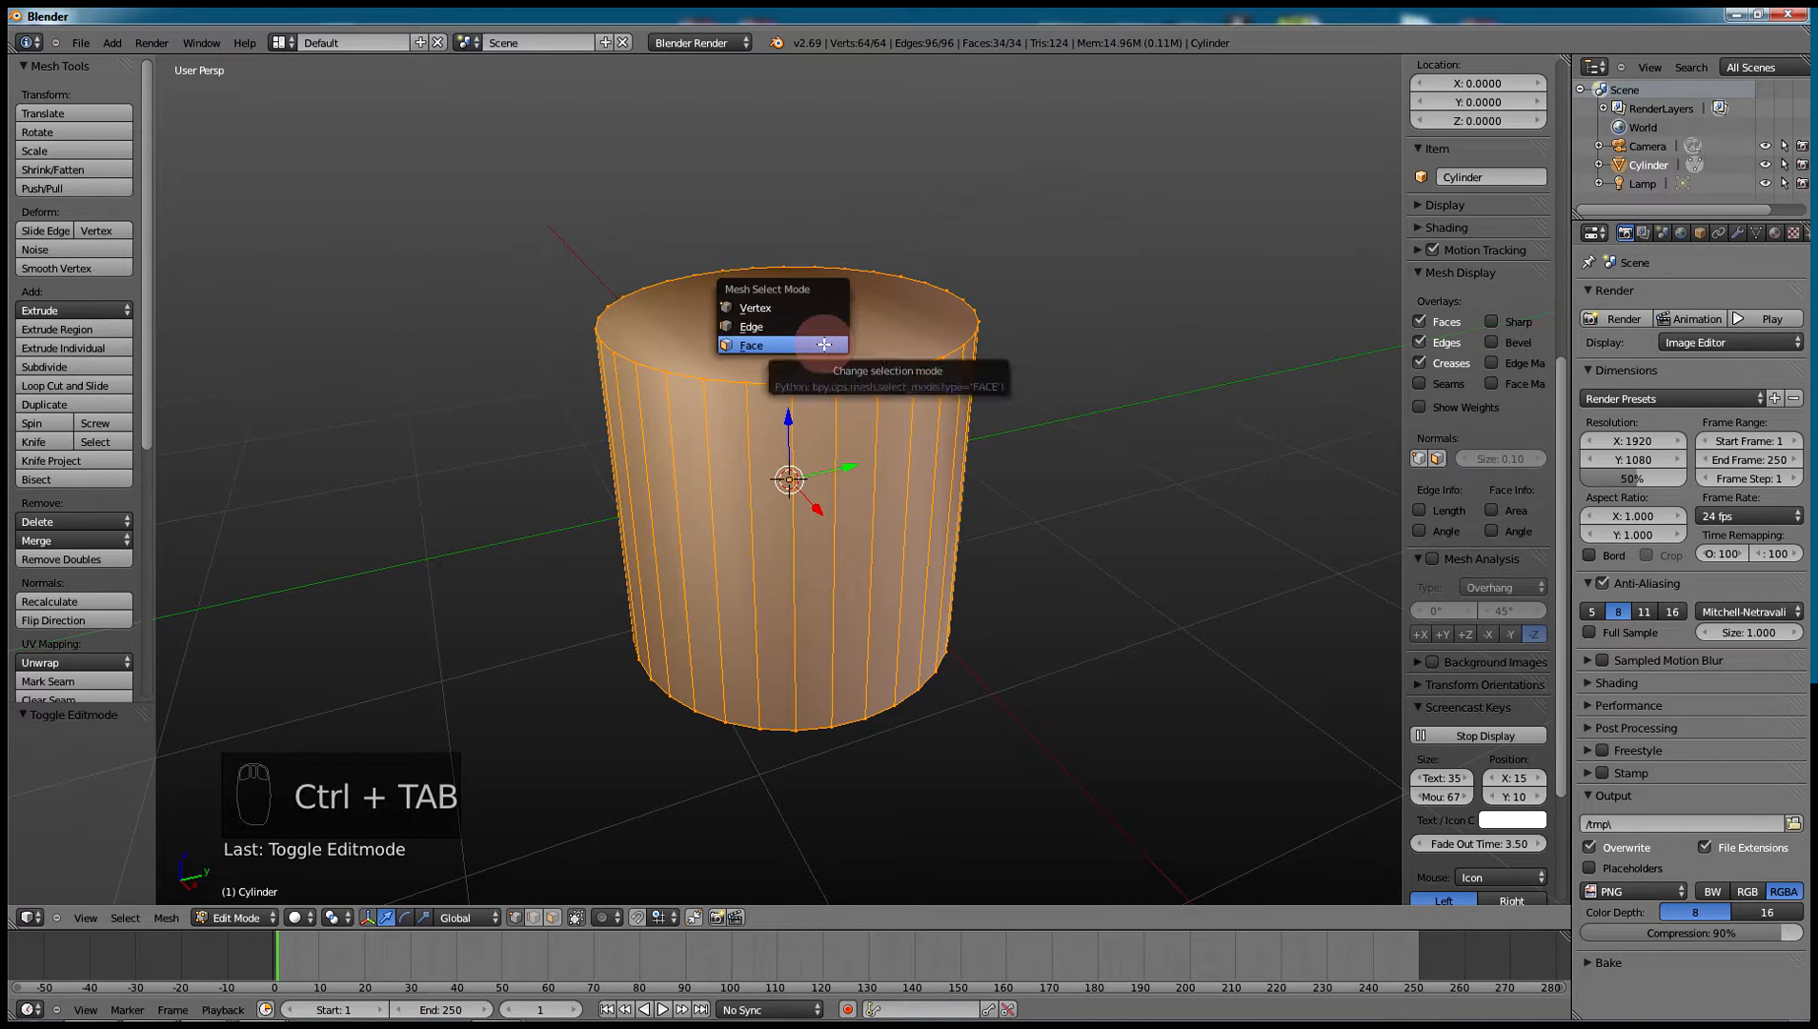
{"action": "left_click", "coordinate": [824, 346]}
{"action": "right_click", "coordinate": [839, 330]}
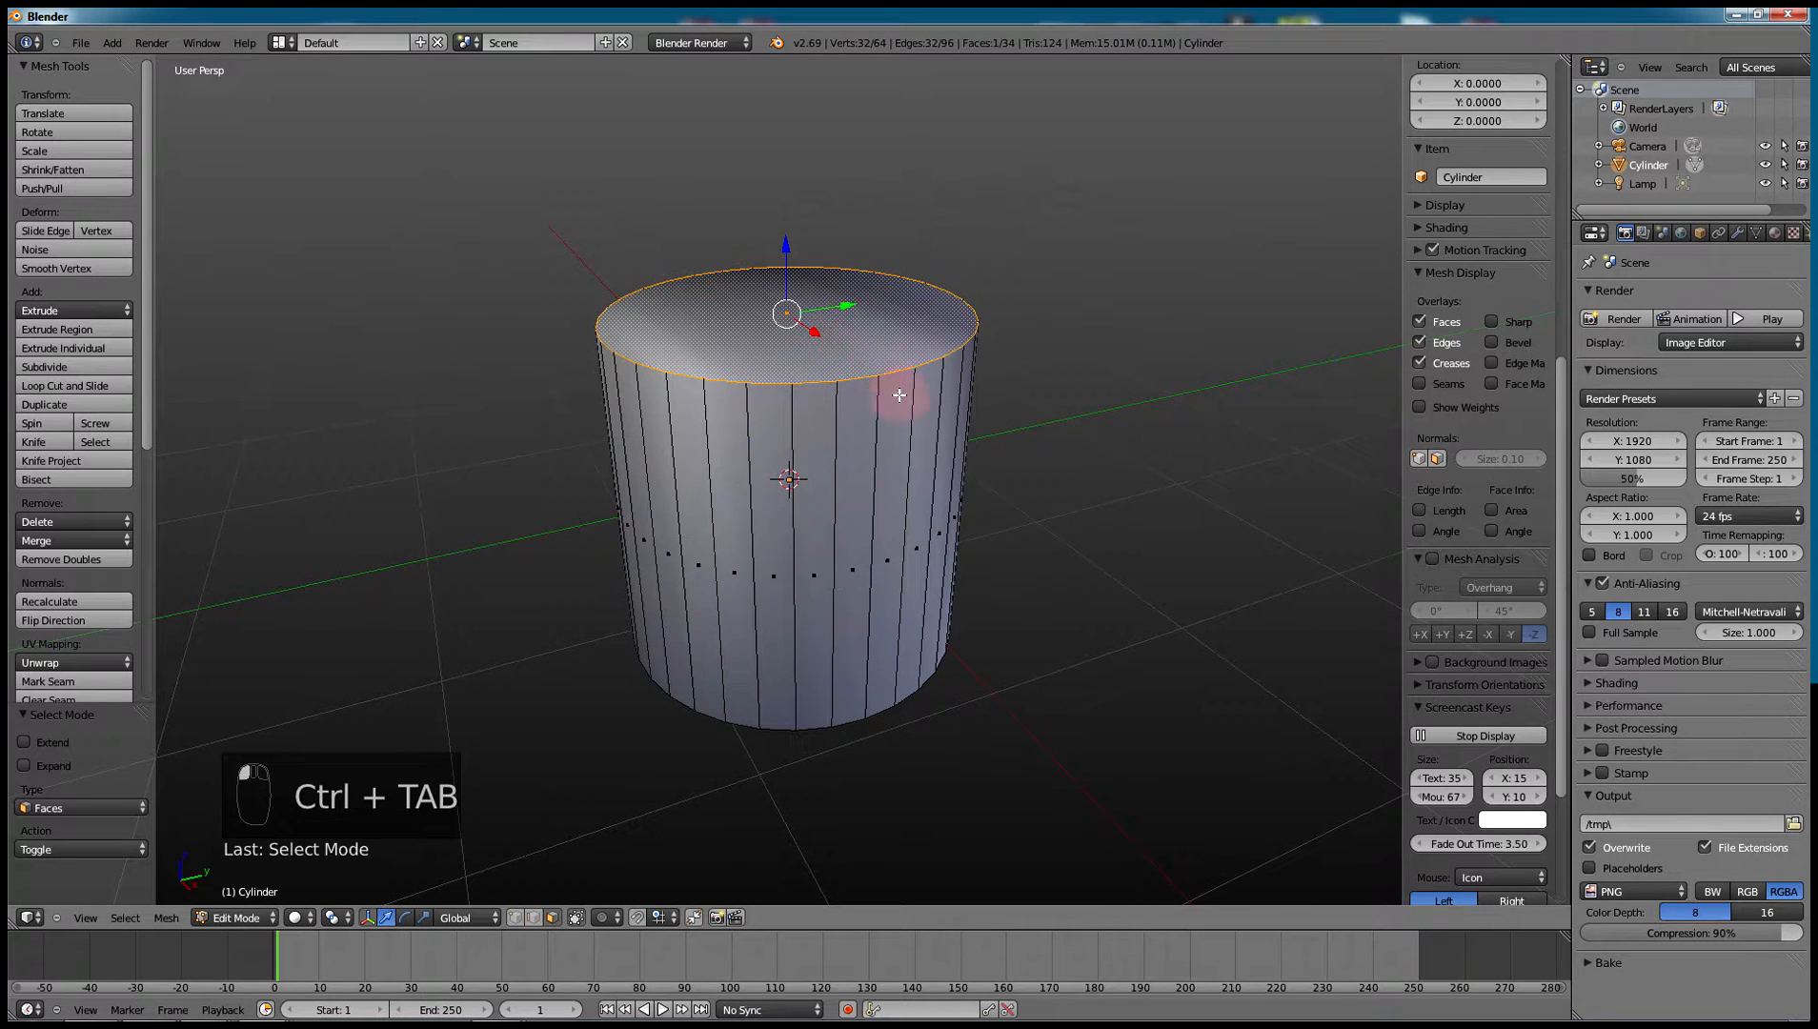
{"action": "middle_click_drag", "start_coordinate": [944, 452], "coordinate": [893, 641]}
{"action": "right_click", "coordinate": [881, 640], "text": "shift"}
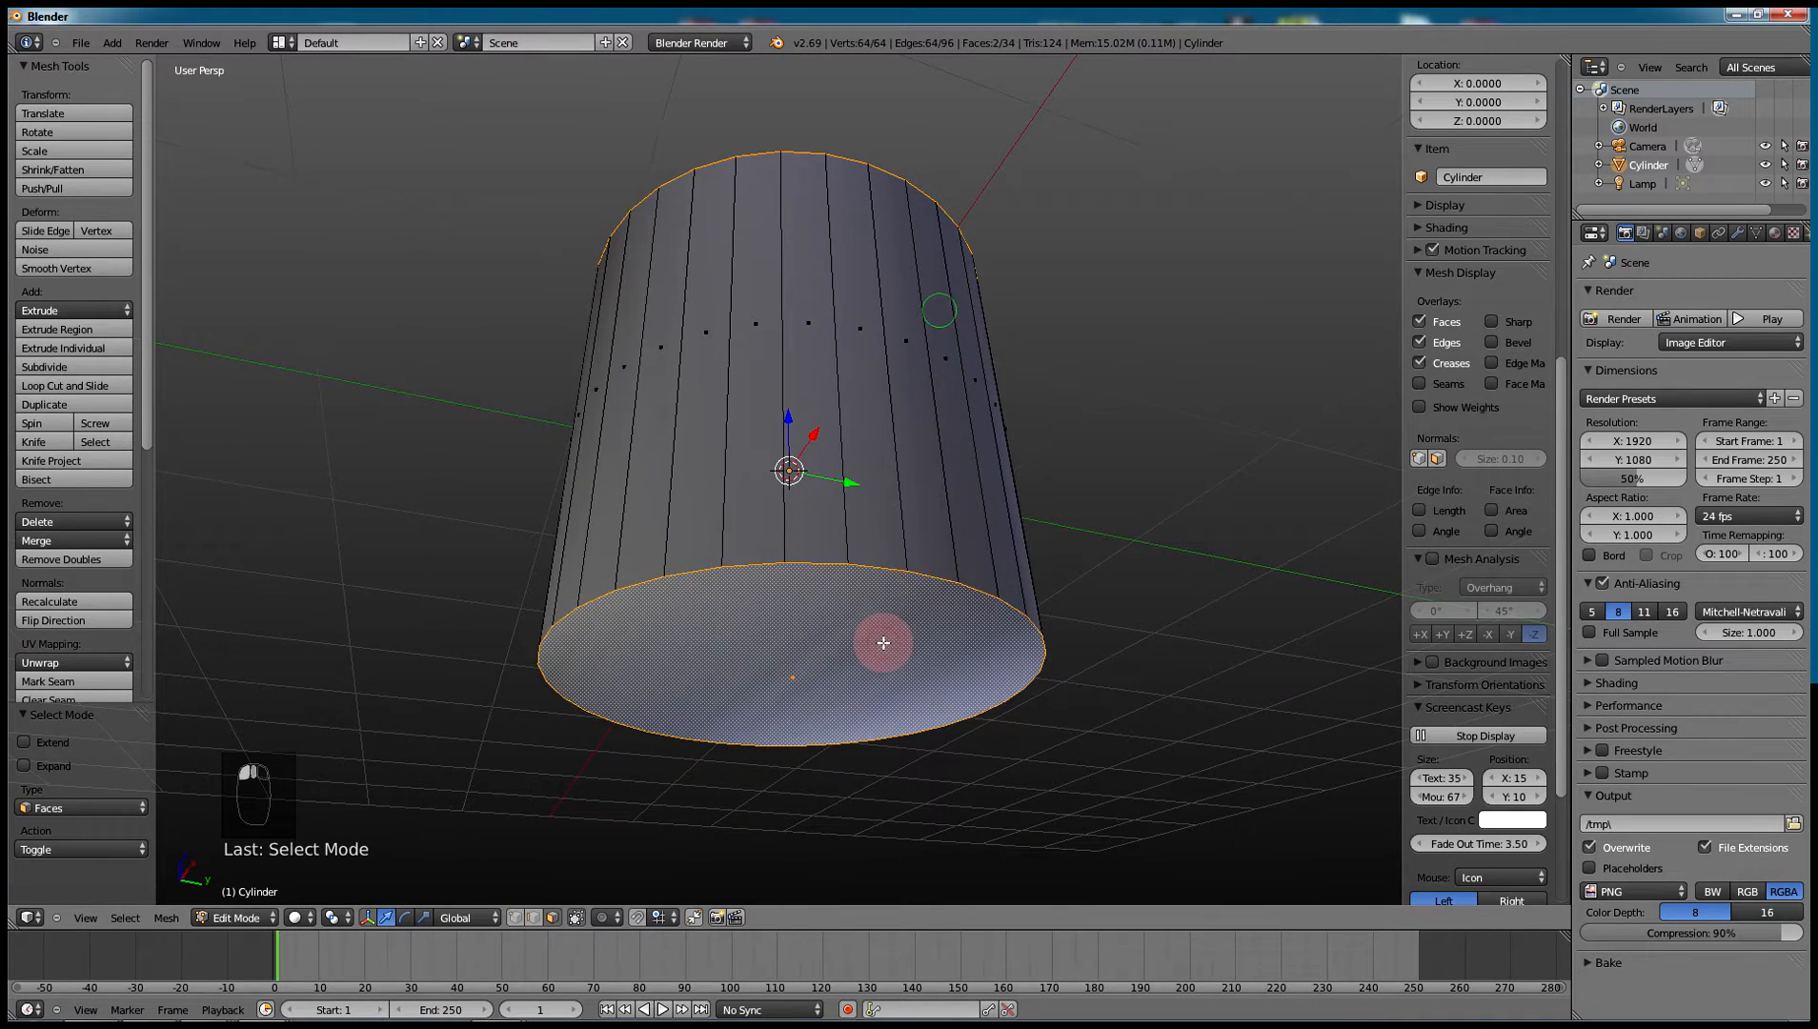
{"action": "middle_click_drag", "start_coordinate": [893, 487], "coordinate": [884, 638]}
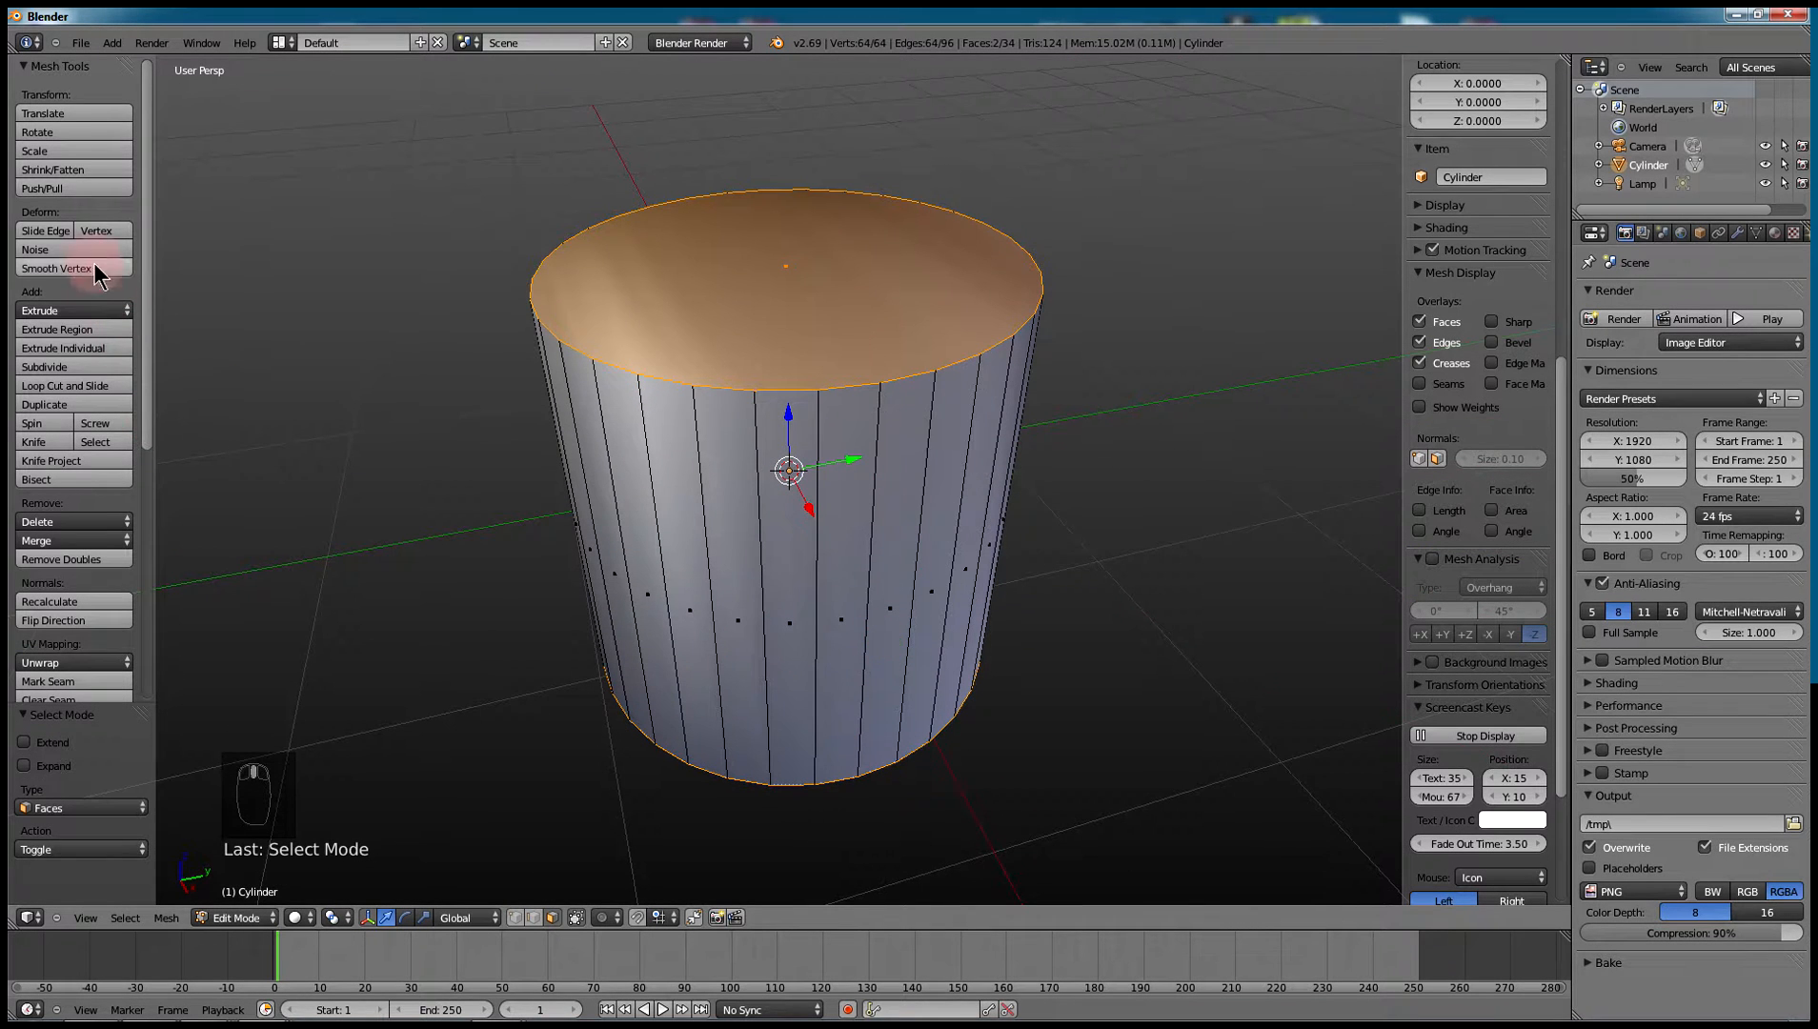
{"action": "scroll", "coordinate": [141, 343], "scroll_direction": "down", "scroll_amount": 8}
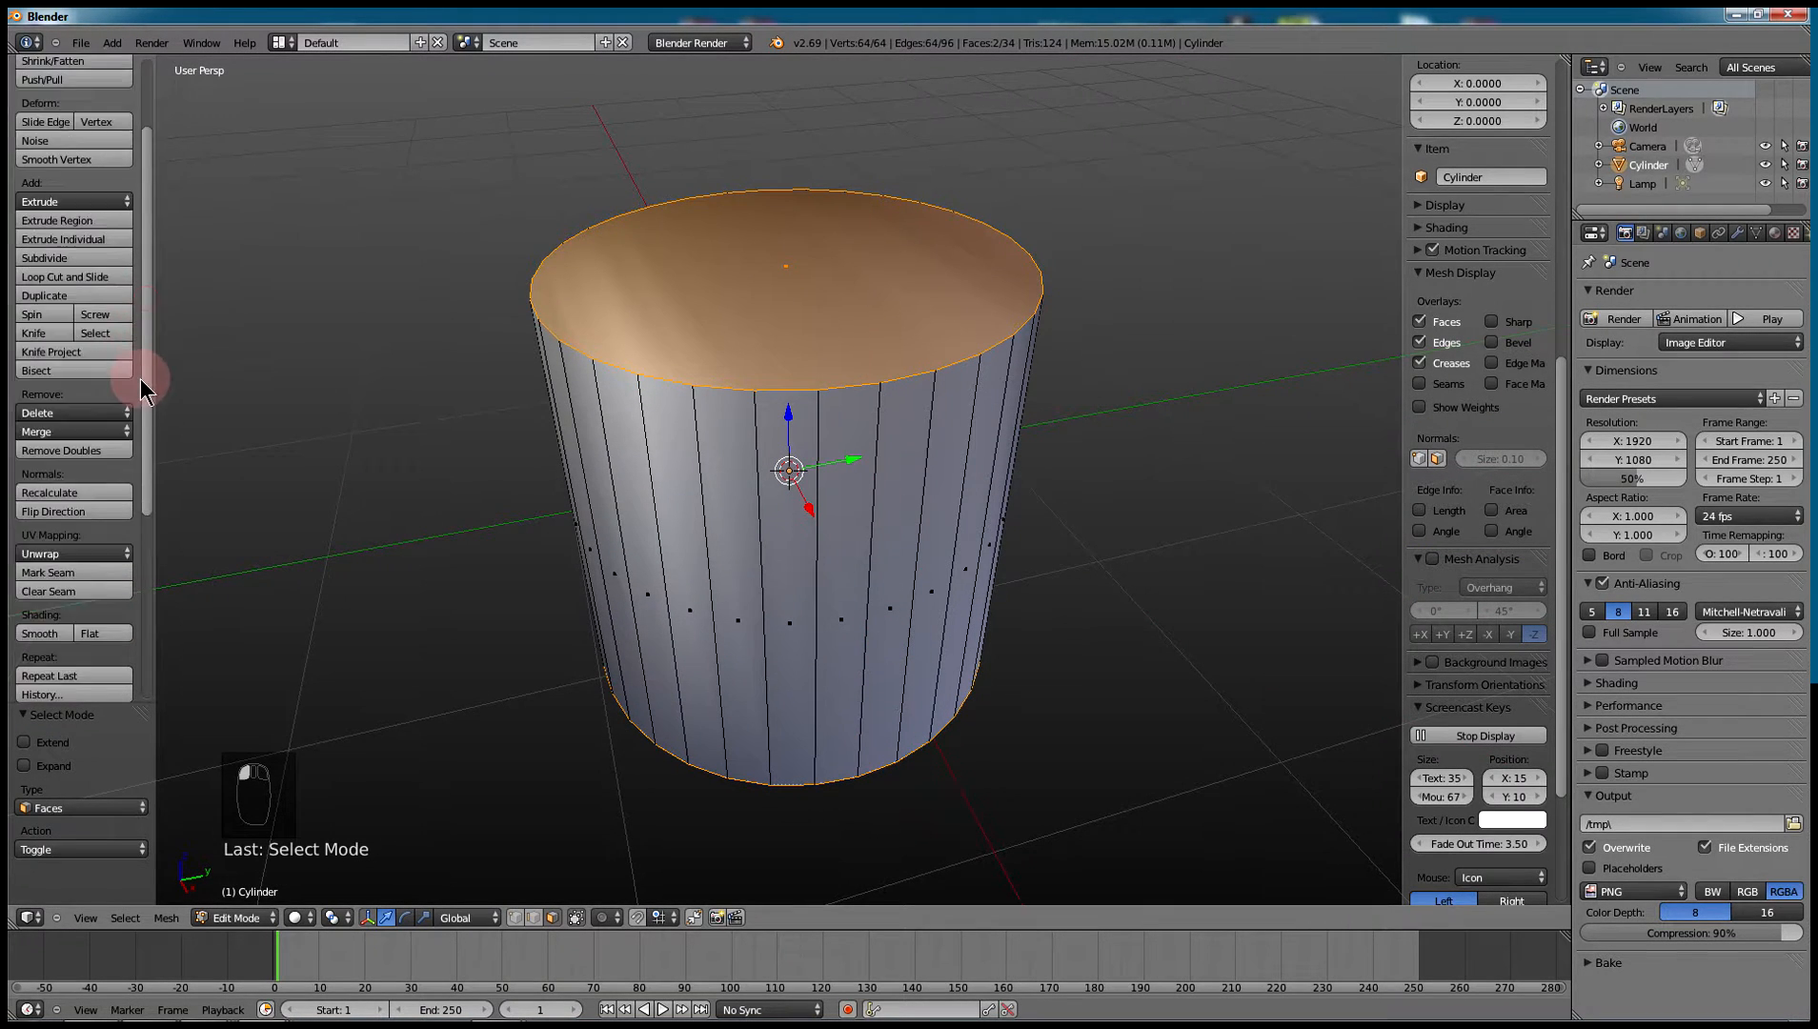
{"action": "left_click", "coordinate": [98, 403]}
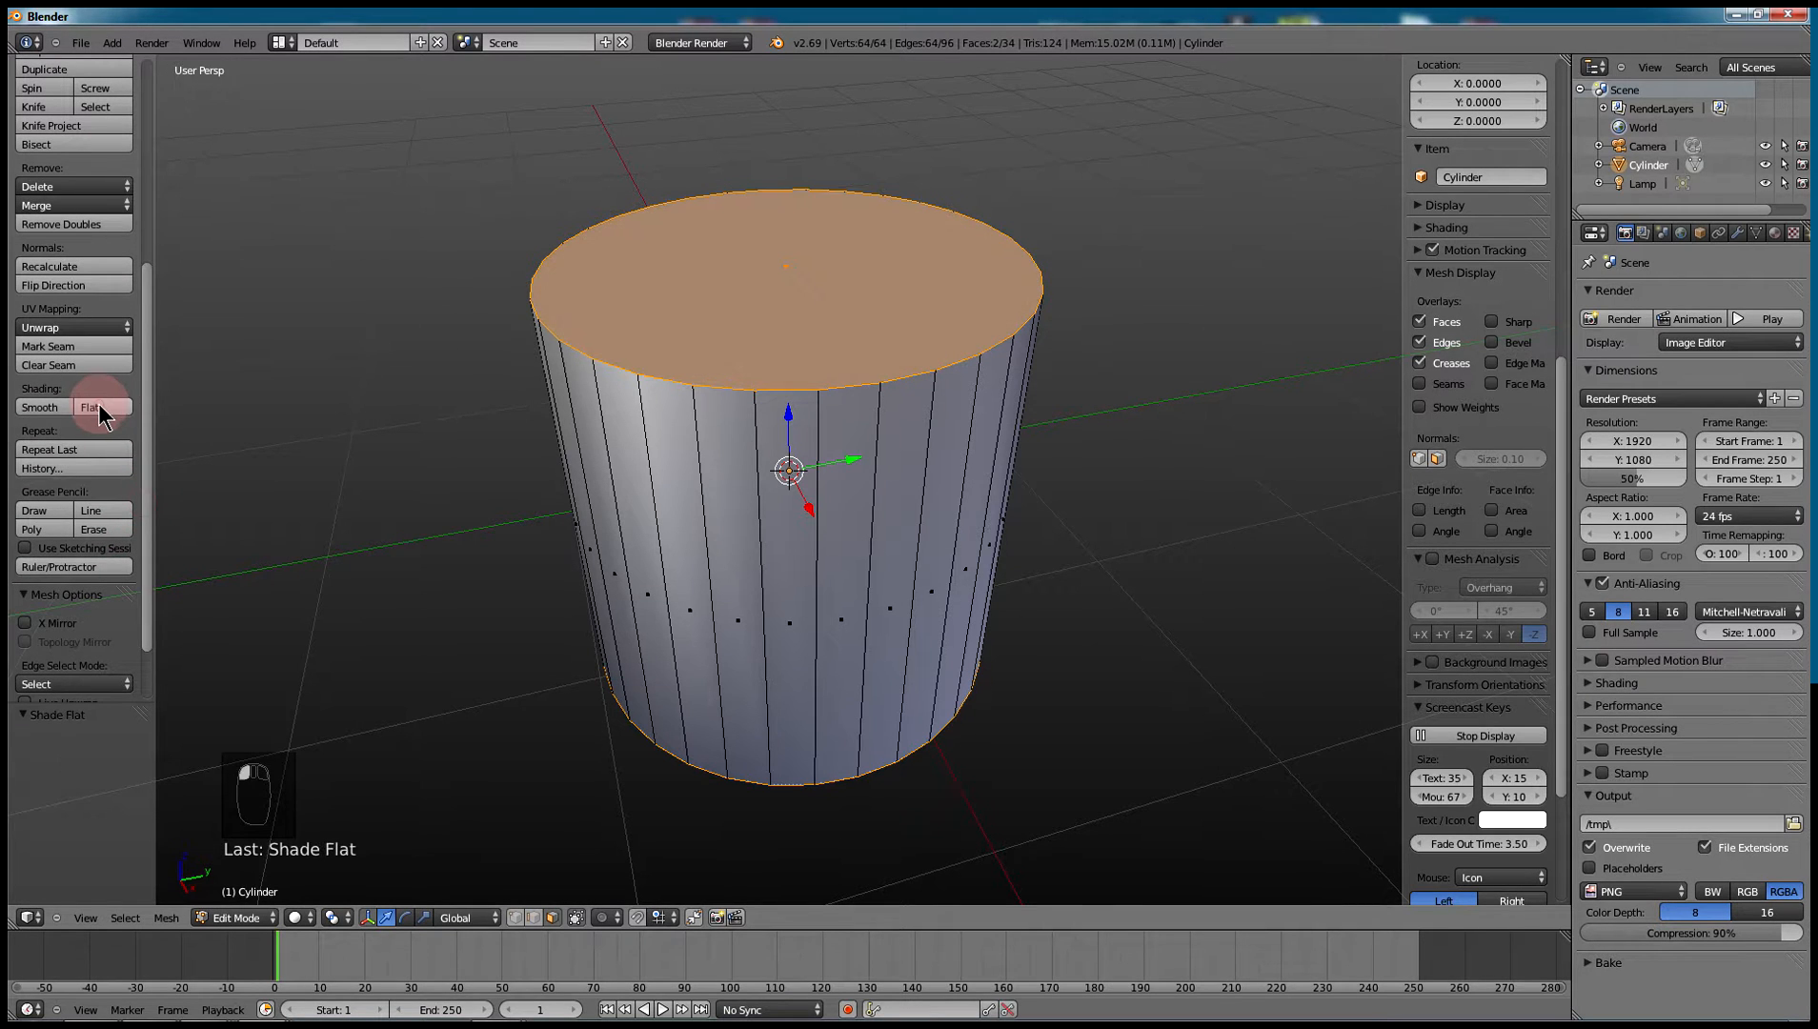
{"action": "scroll", "coordinate": [956, 481], "scroll_direction": "down", "scroll_amount": 5}
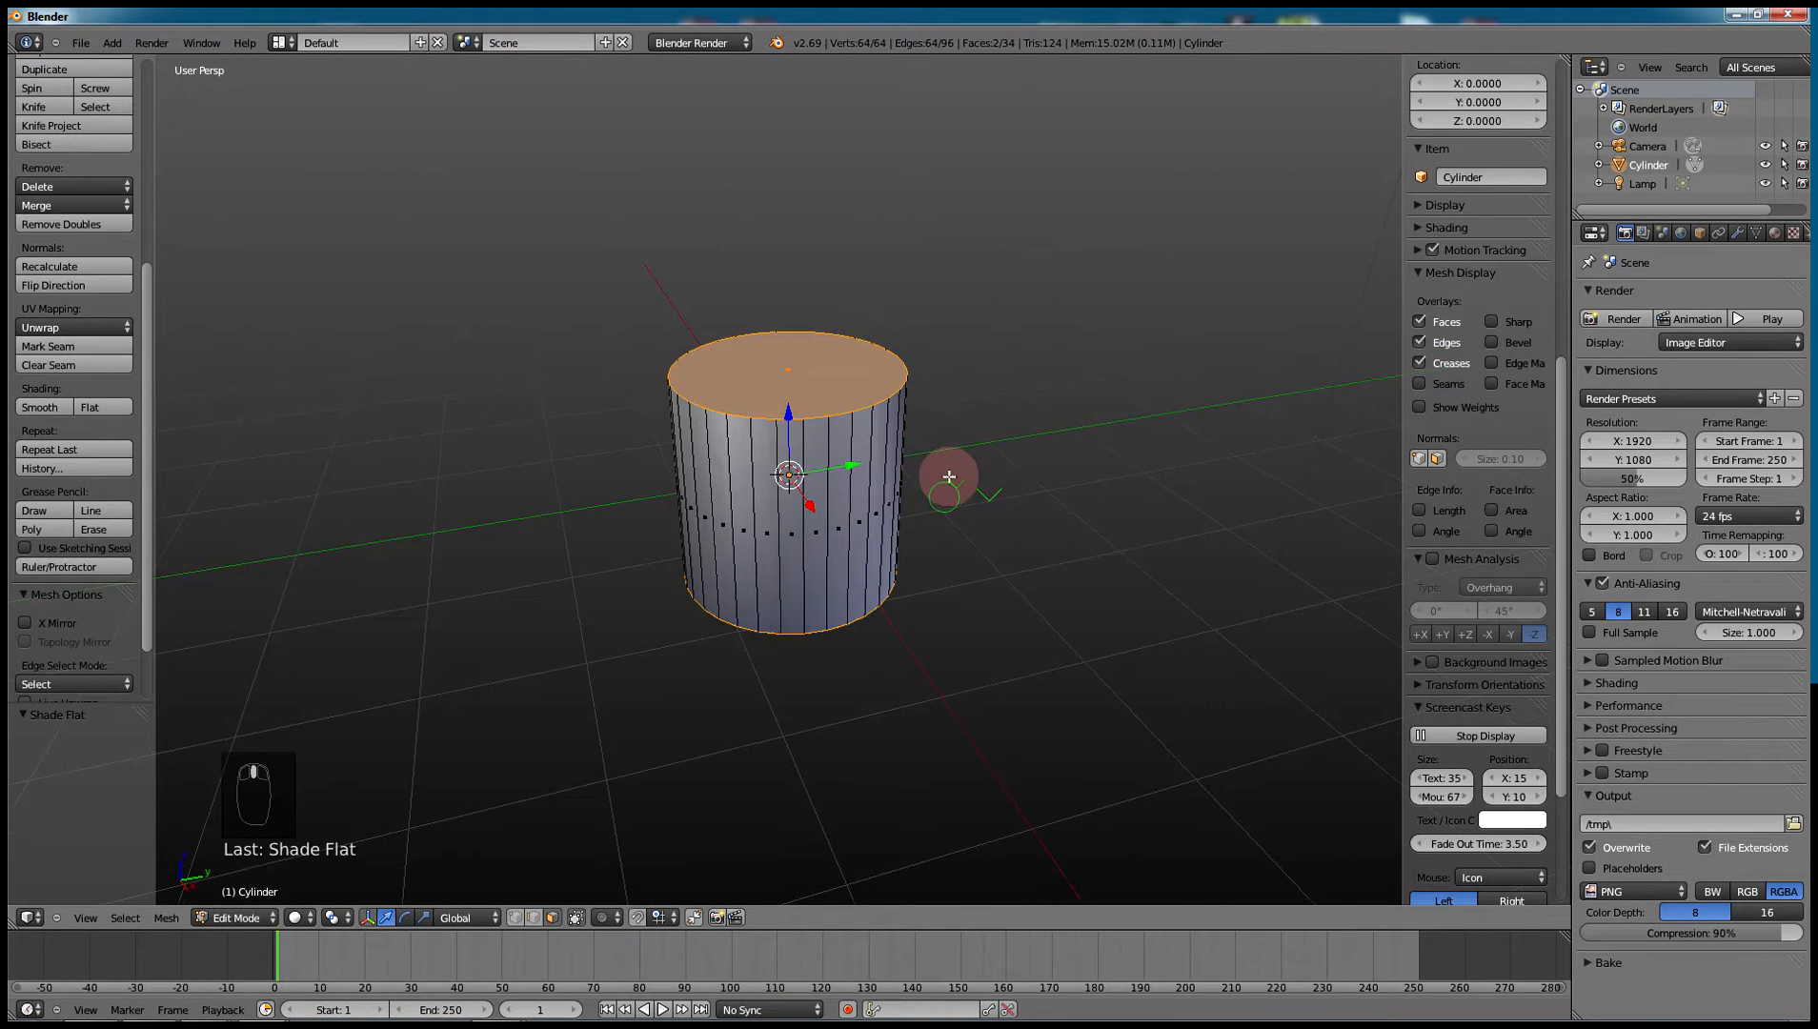
{"action": "key", "text": "Tab"}
{"action": "mouse_move", "coordinate": [952, 497]}
{"action": "middle_mouse_down"}
{"action": "mouse_move", "coordinate": [811, 459]}
{"action": "mouse_move", "coordinate": [934, 499]}
{"action": "mouse_move", "coordinate": [1017, 558]}
{"action": "mouse_move", "coordinate": [909, 516]}
{"action": "mouse_move", "coordinate": [964, 519]}
{"action": "middle_mouse_up"}
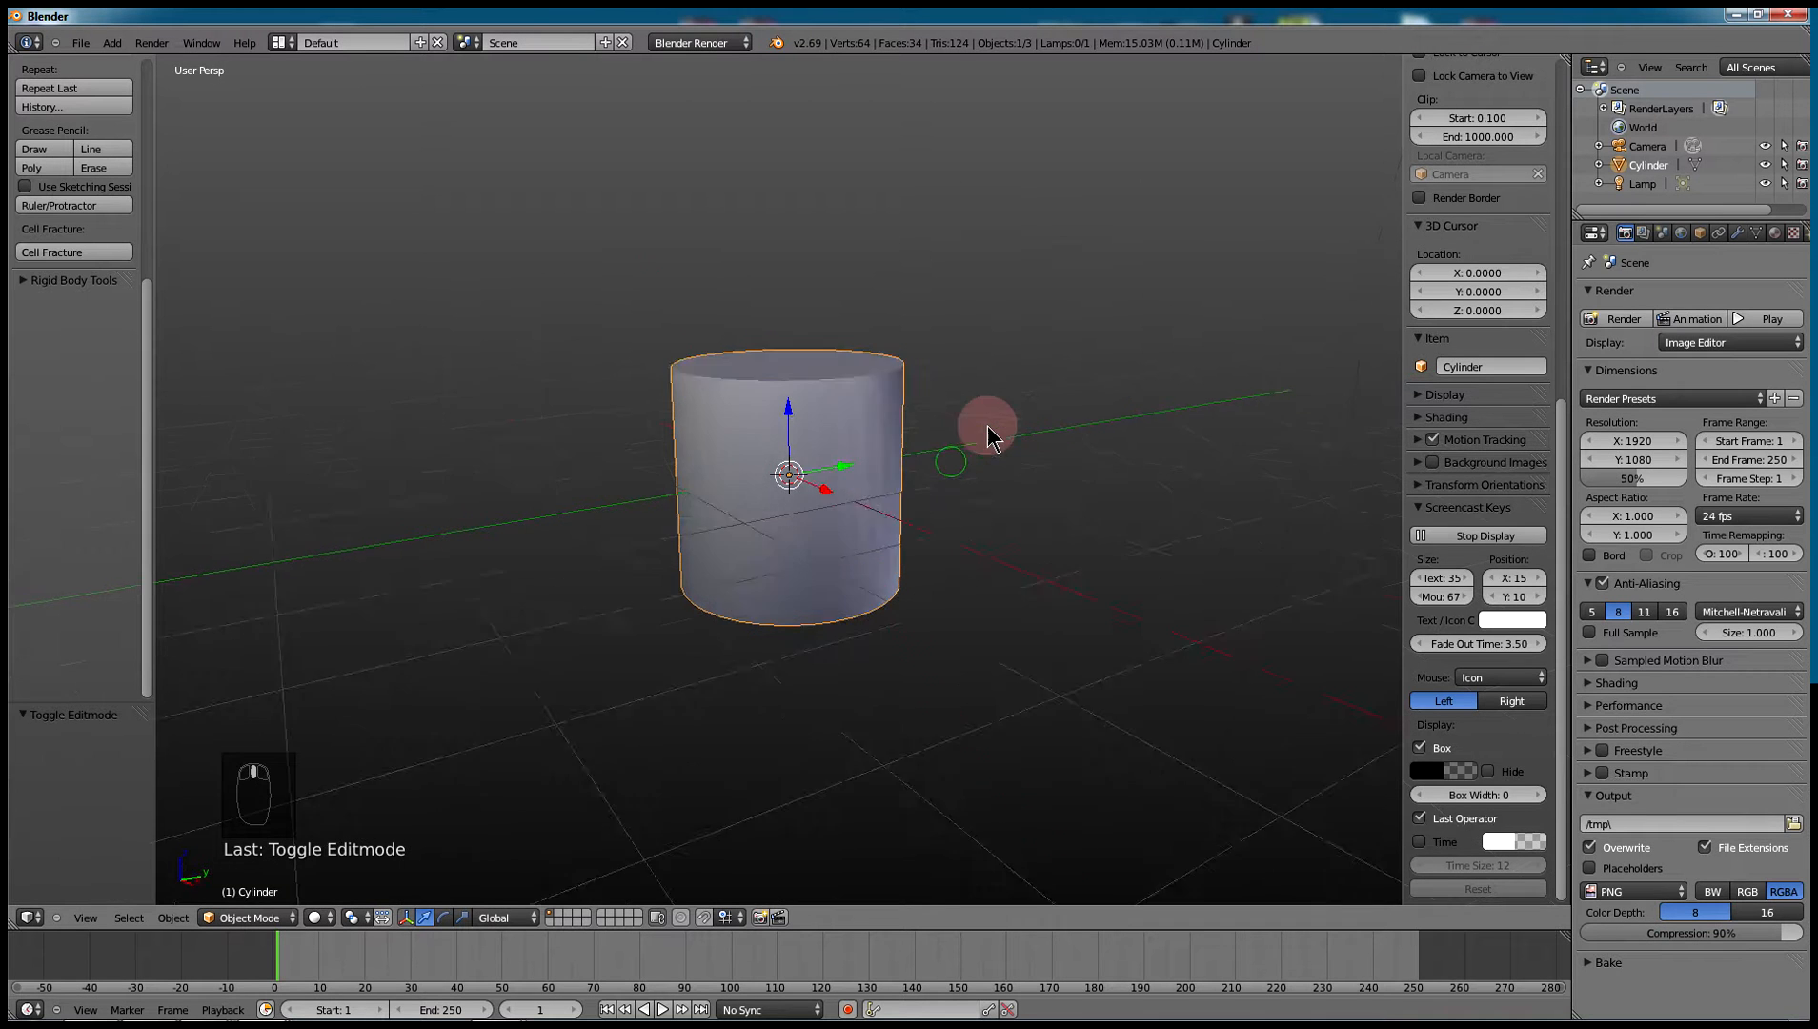
{"action": "scroll", "coordinate": [933, 457], "scroll_direction": "up", "scroll_amount": 3}
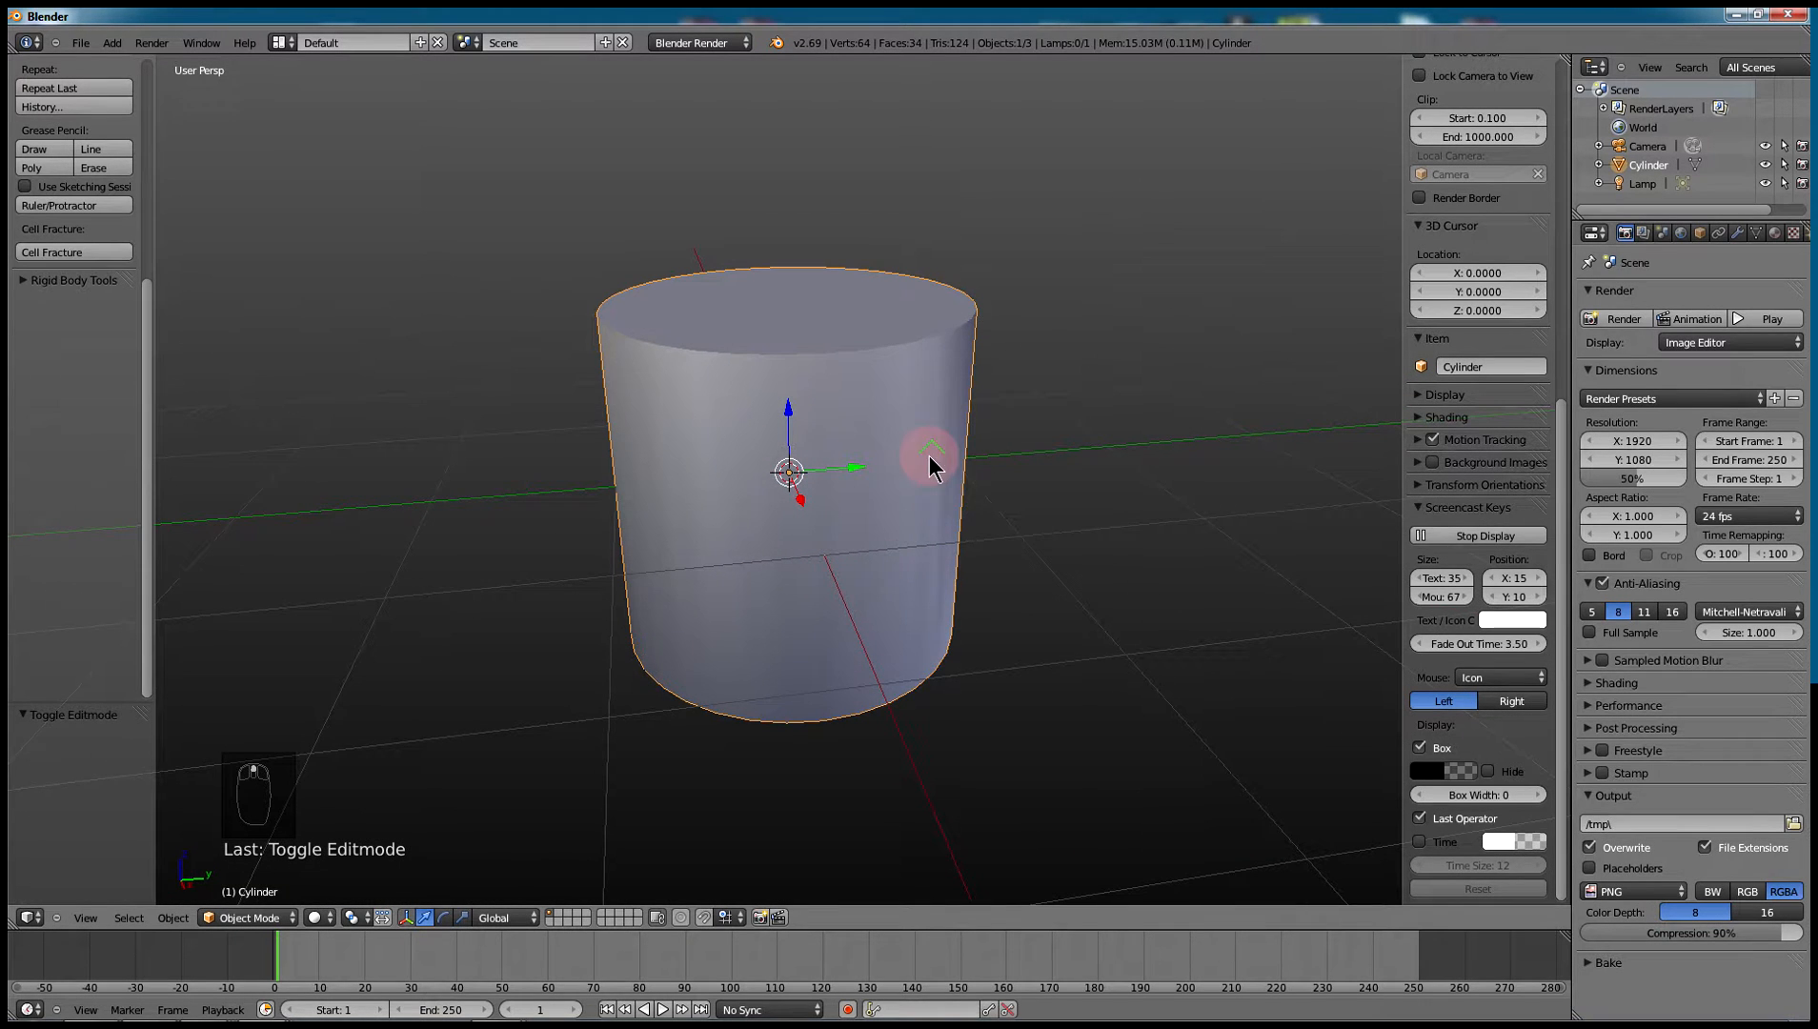
{"action": "middle_click_drag", "start_coordinate": [966, 502], "coordinate": [938, 424]}
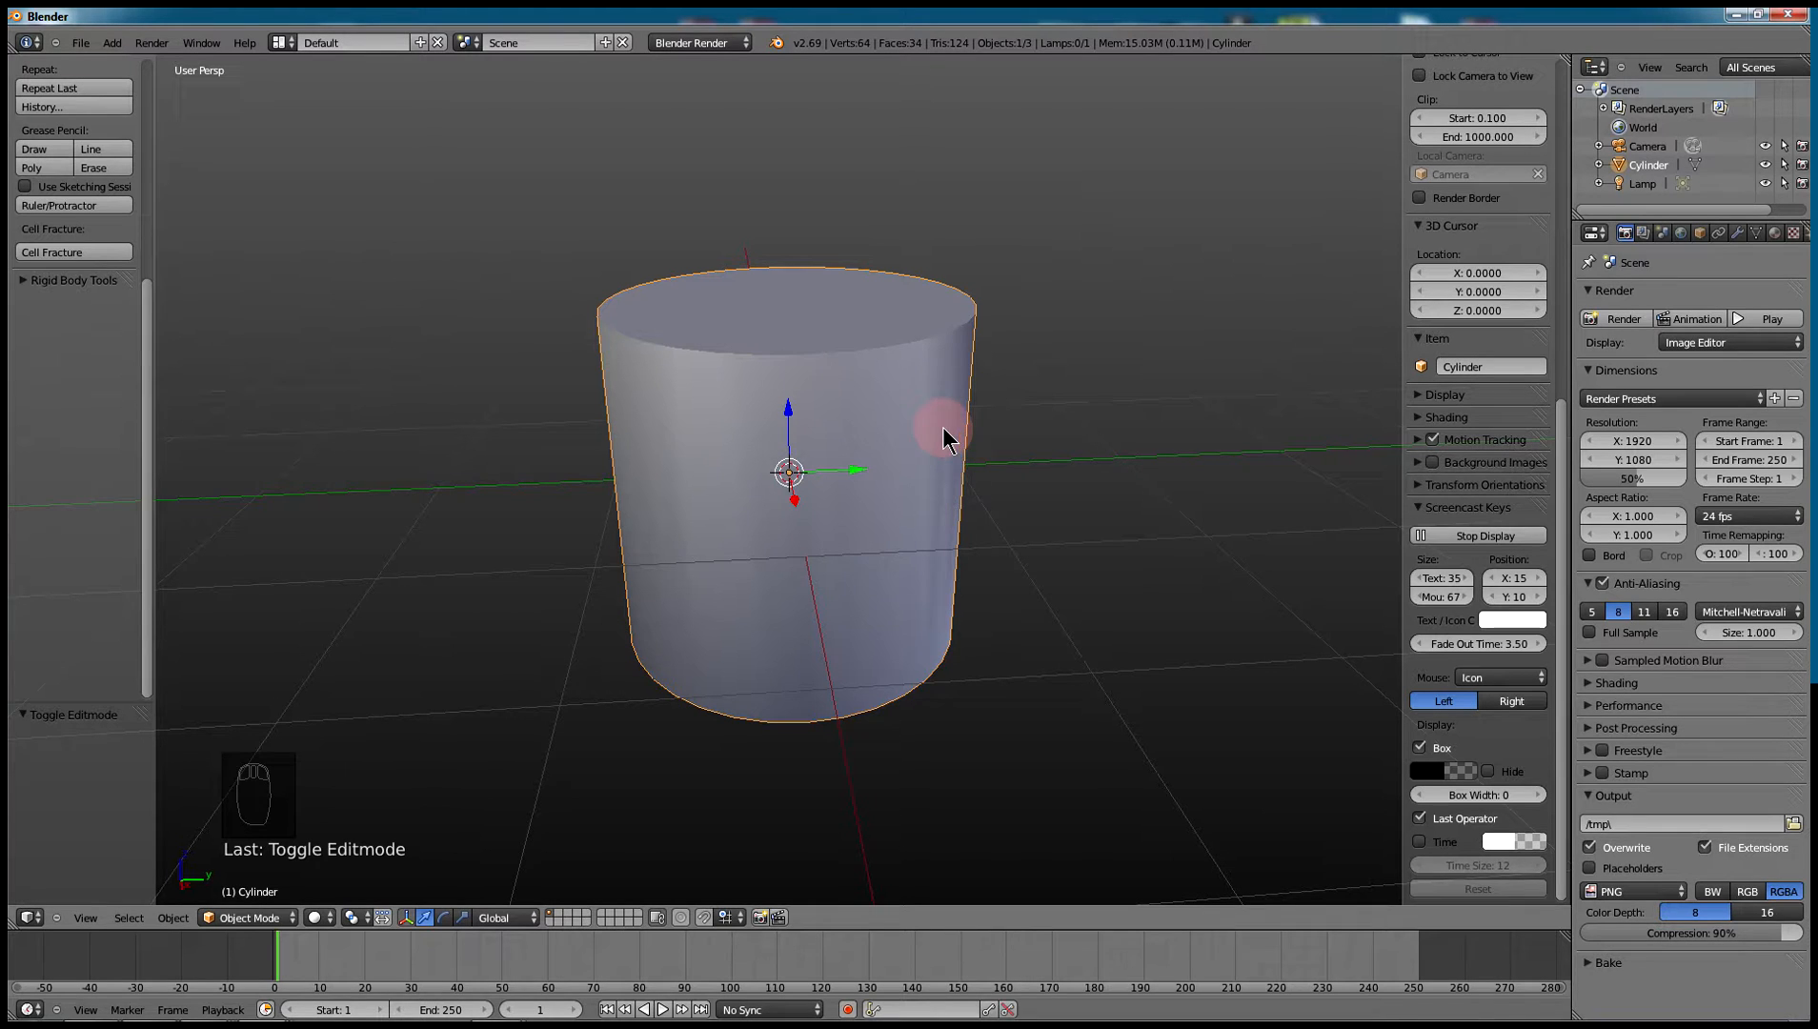
{"action": "middle_click_drag", "start_coordinate": [1022, 479], "coordinate": [976, 487]}
- Widen the properties editor and reapply smooth shading to the entire cylinder, caps included
{"action": "left_click_drag", "start_coordinate": [147, 411], "coordinate": [170, 162]}
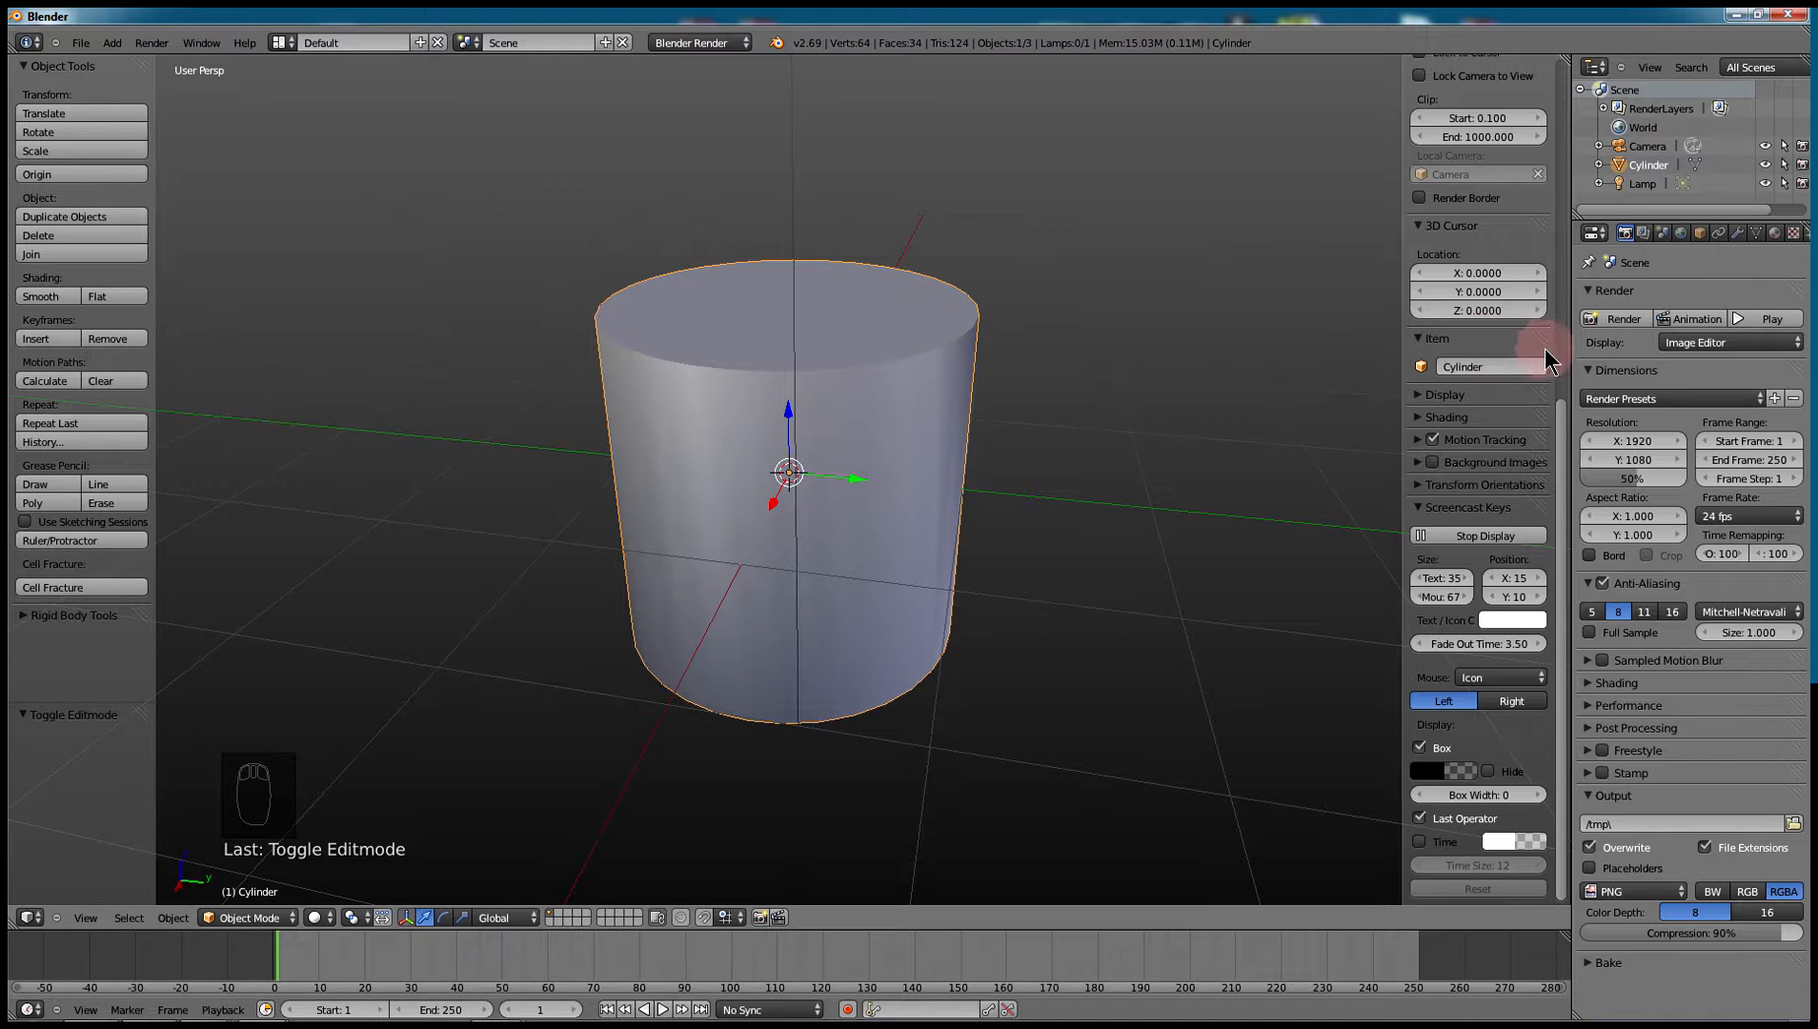
{"action": "left_click_drag", "start_coordinate": [1571, 347], "coordinate": [1524, 349]}
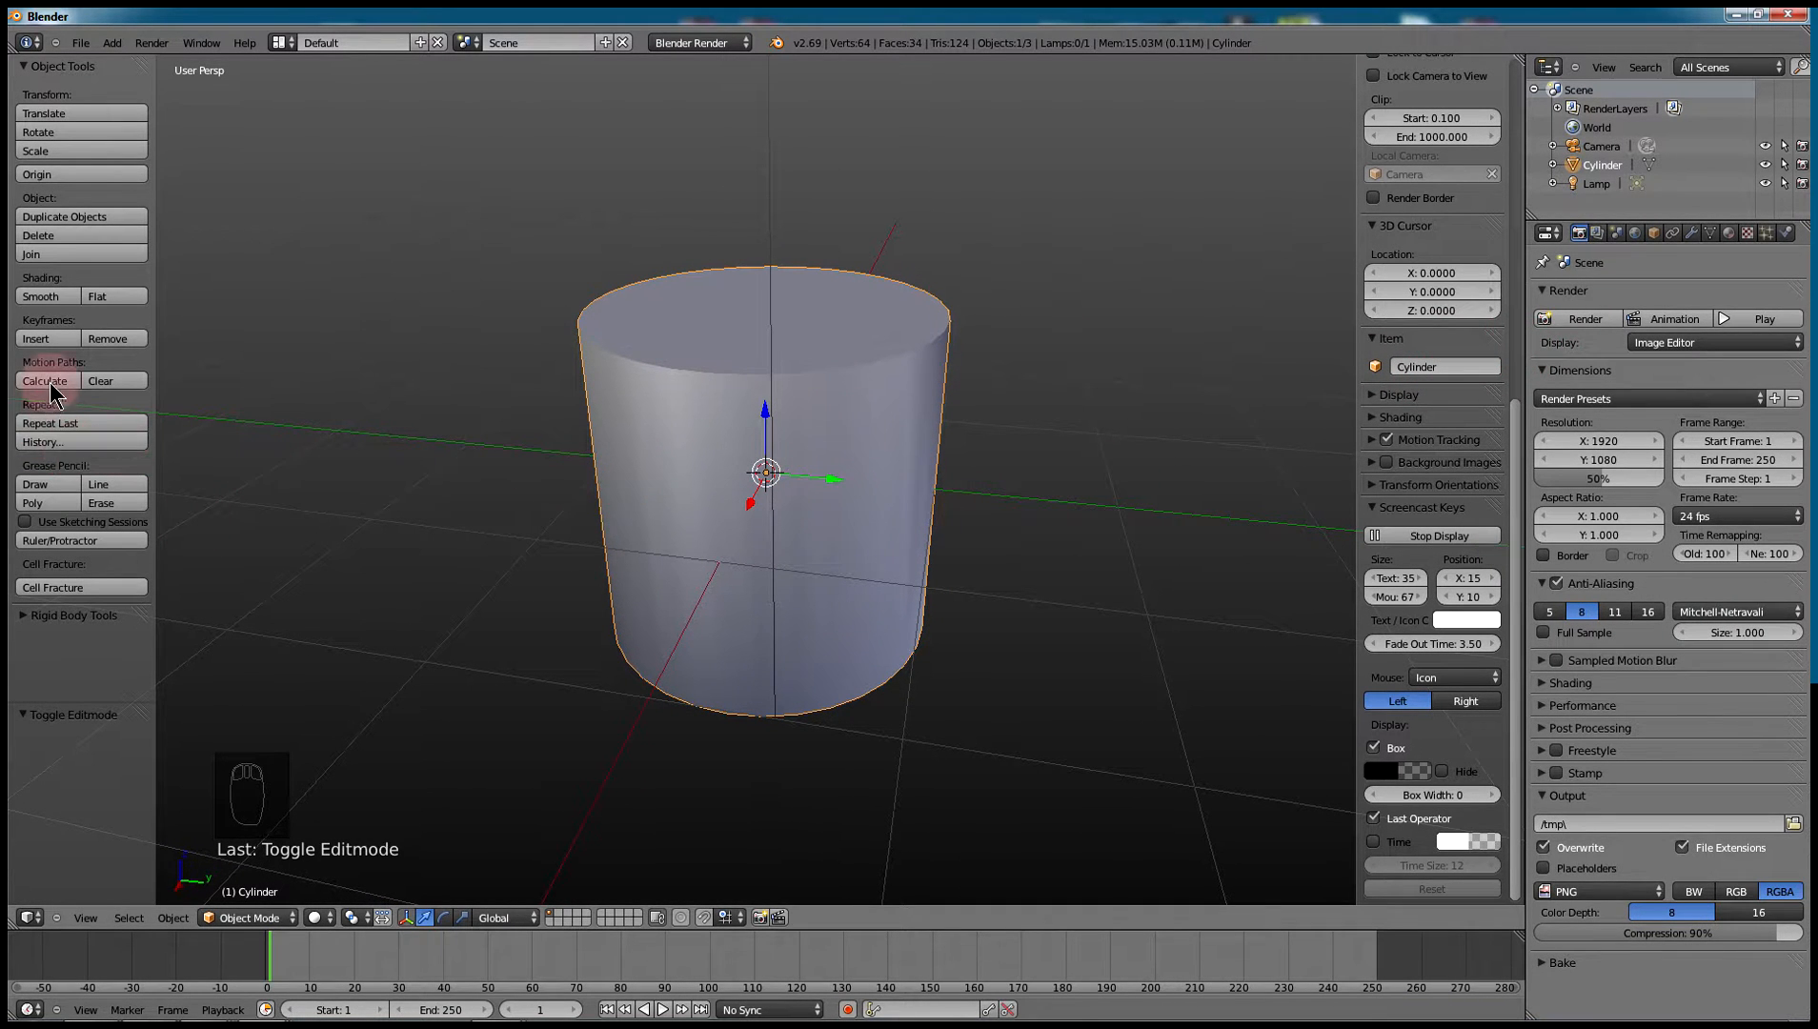
{"action": "left_click", "coordinate": [53, 302]}
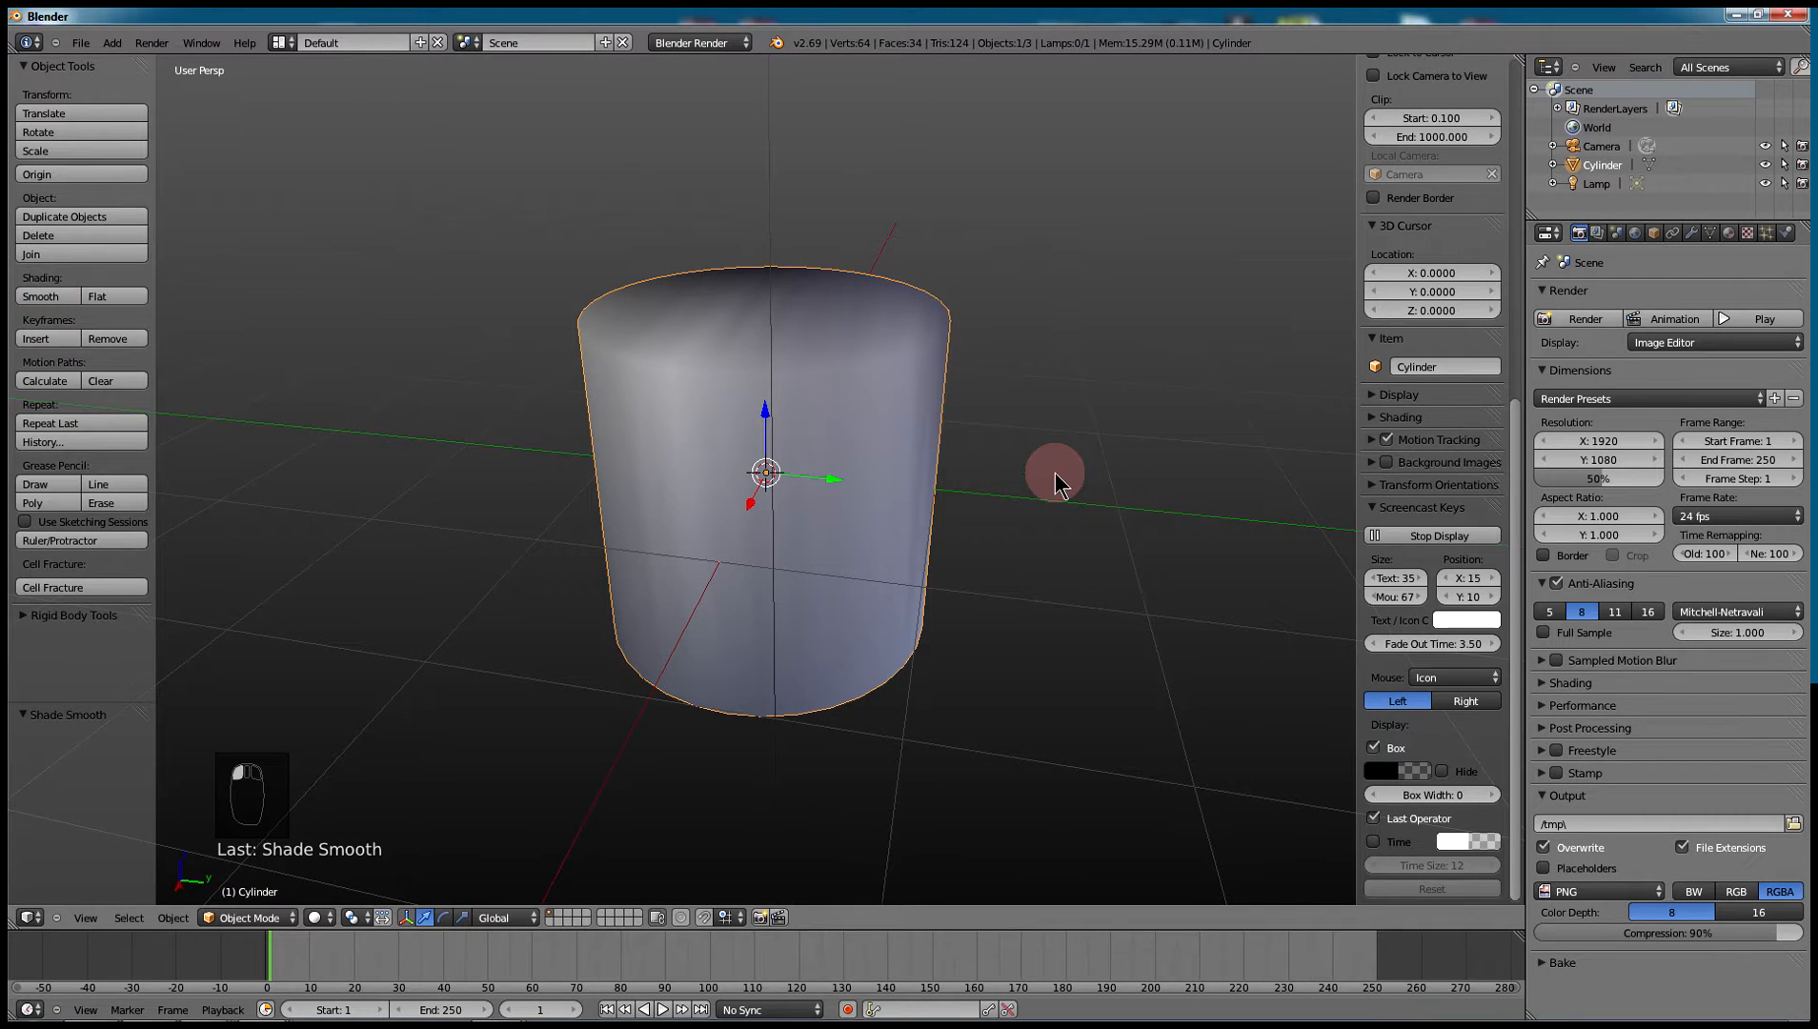
{"action": "middle_click_drag", "start_coordinate": [1022, 415], "coordinate": [994, 429]}
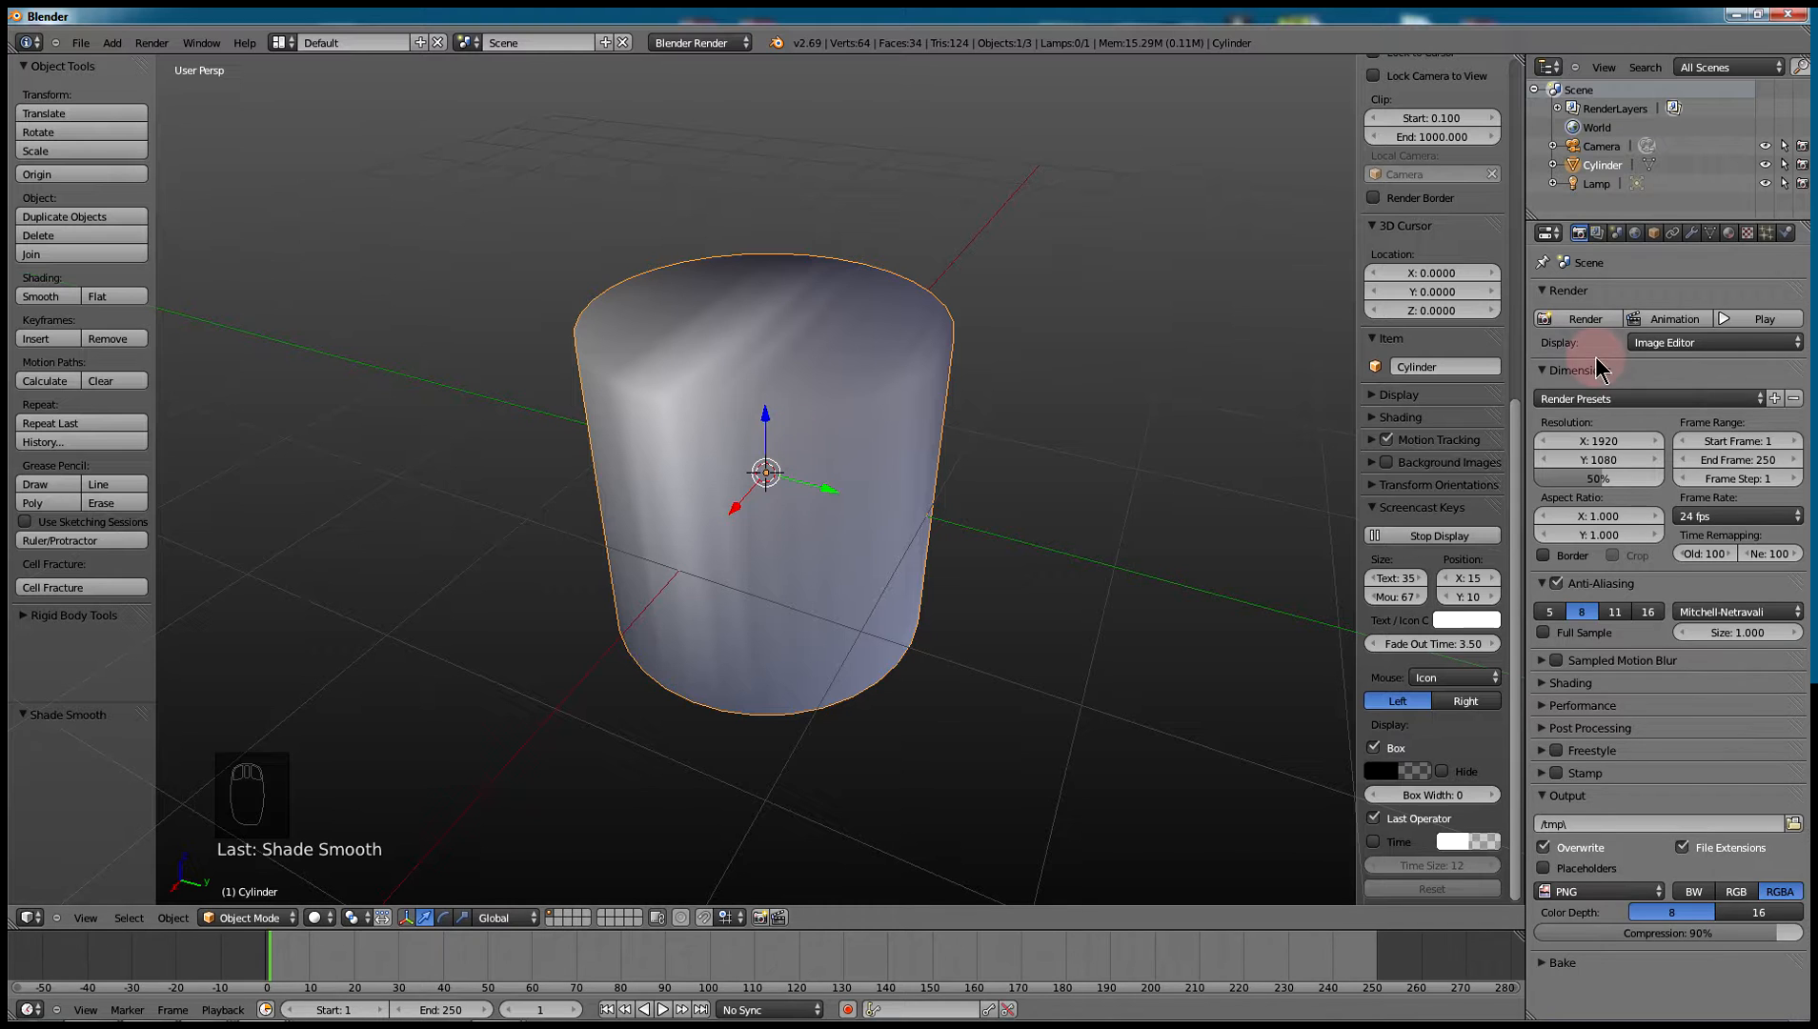
- Add an Edge Split modifier to the cylinder and check its shading from several angles
{"action": "left_click", "coordinate": [1690, 233]}
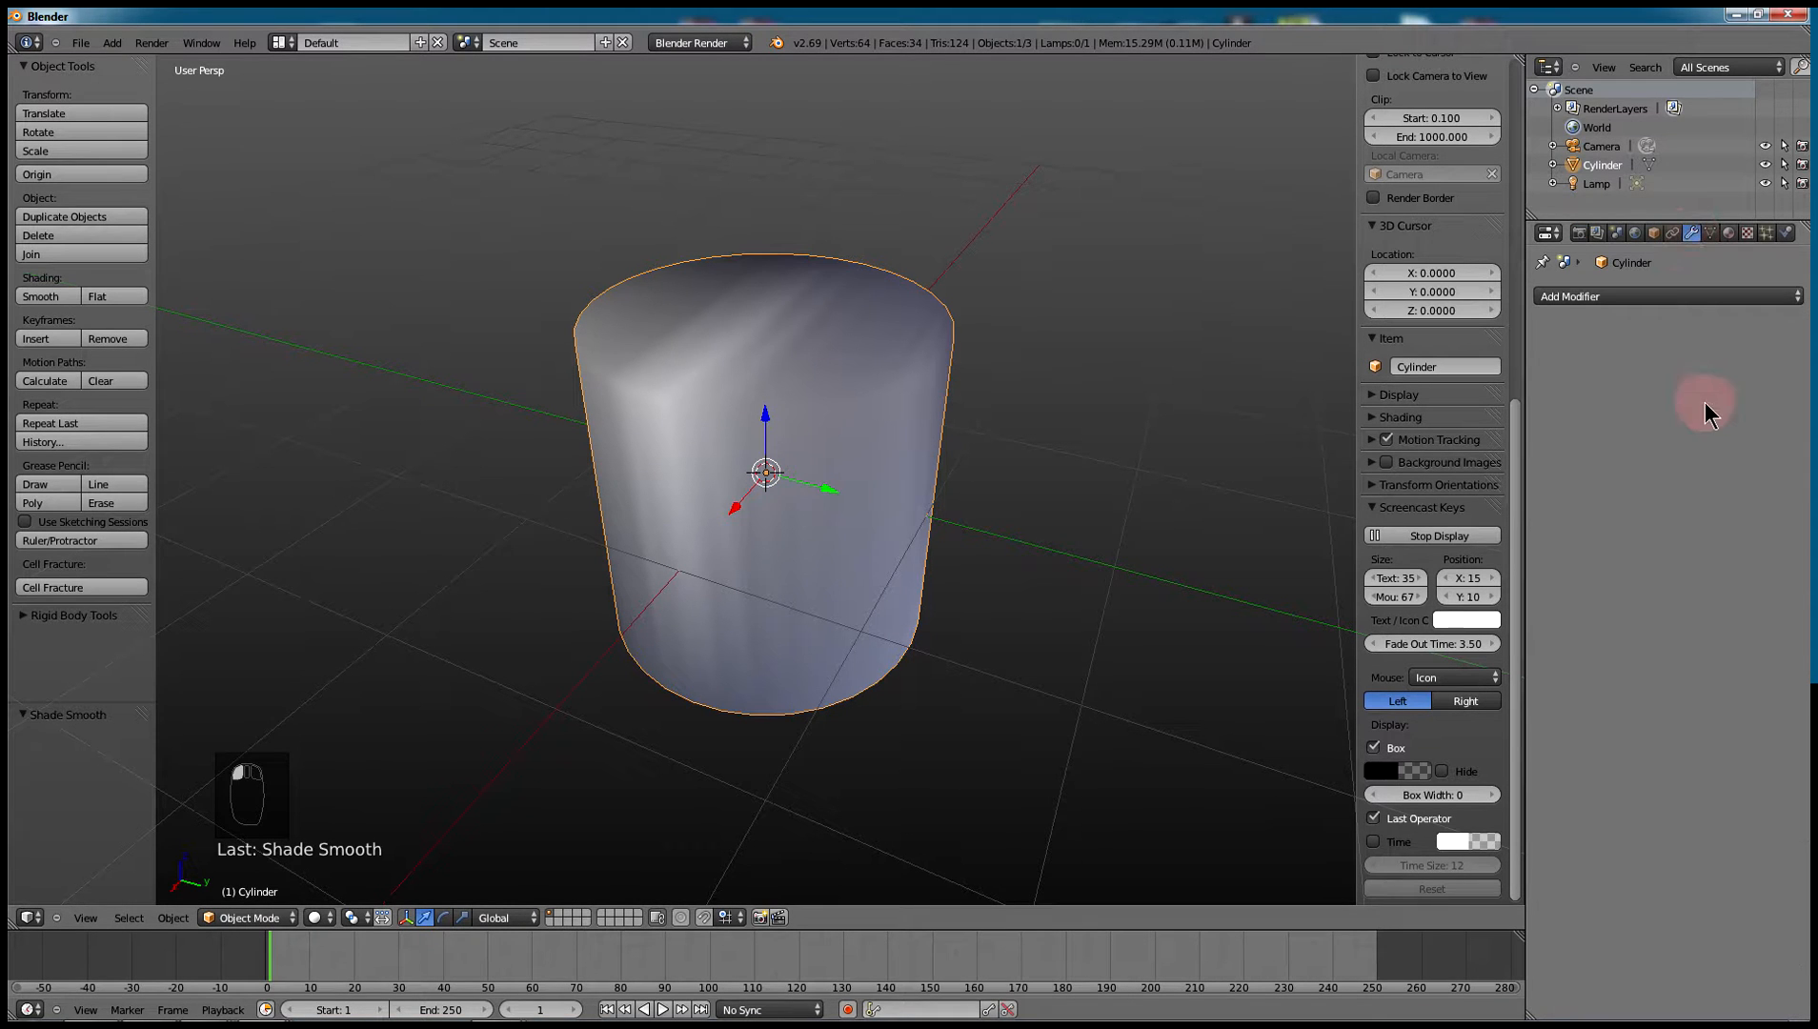
{"action": "left_click", "coordinate": [1699, 293]}
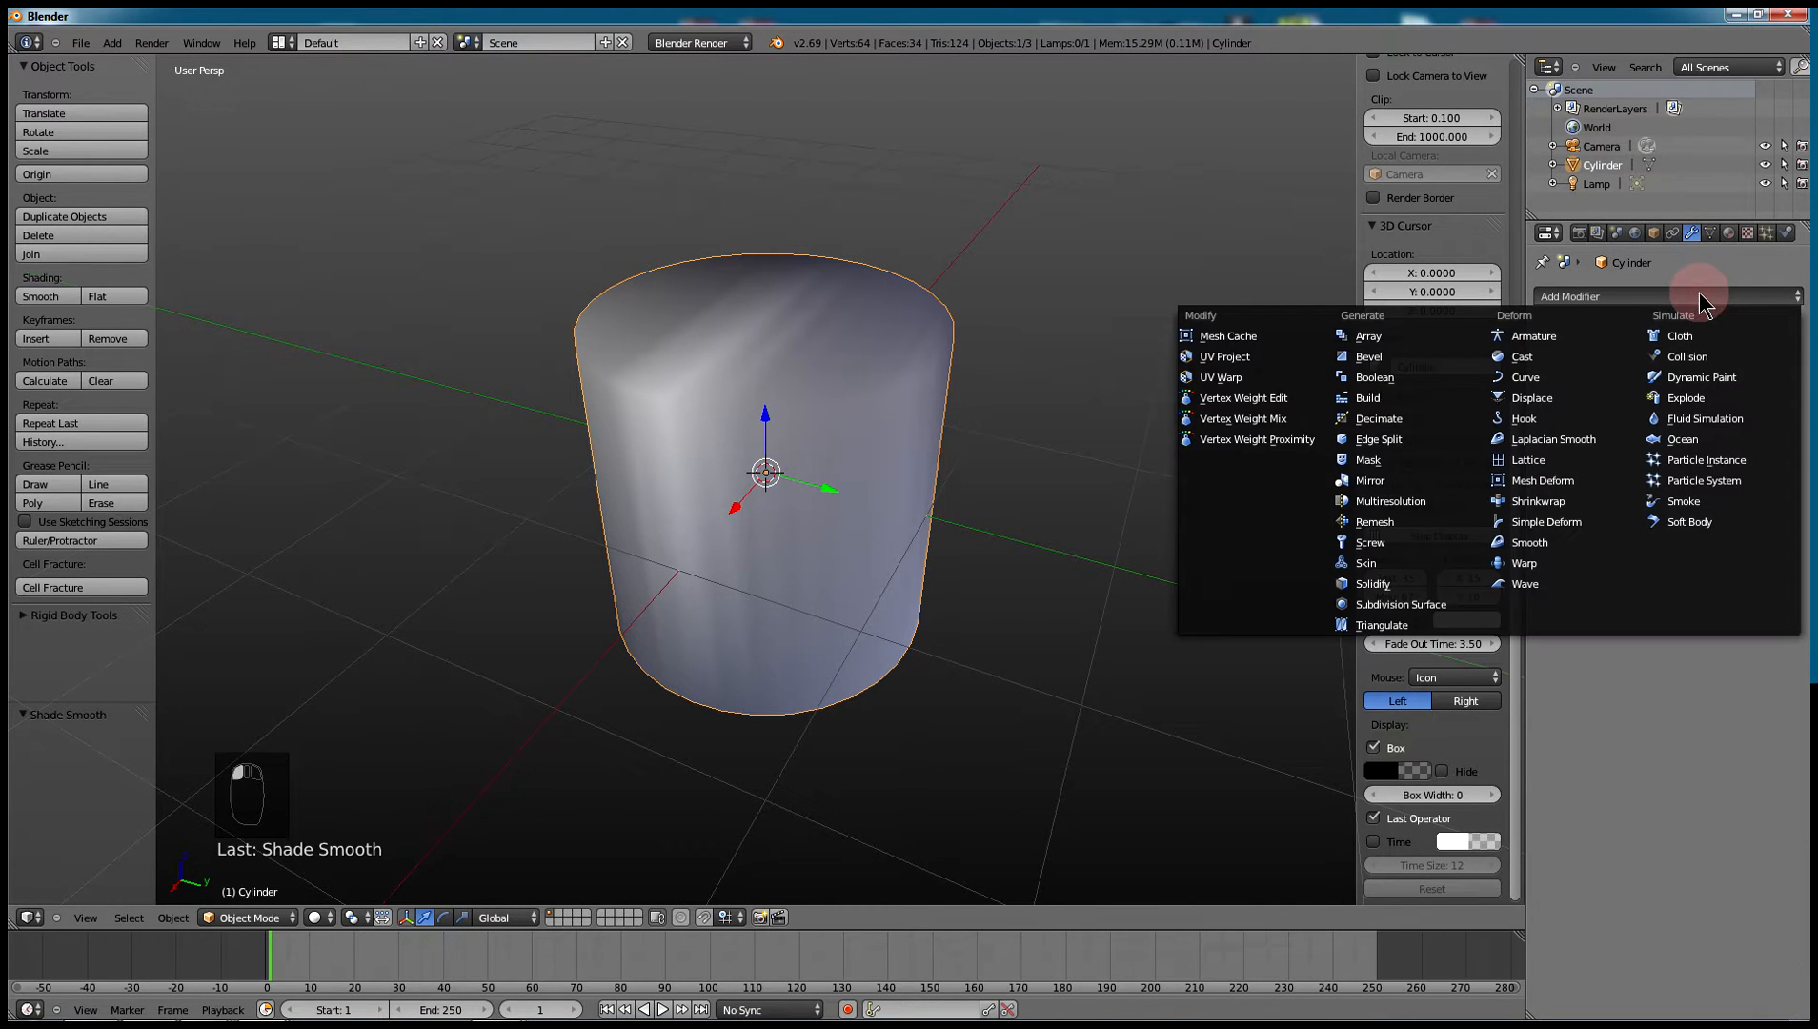
{"action": "left_click", "coordinate": [1387, 448]}
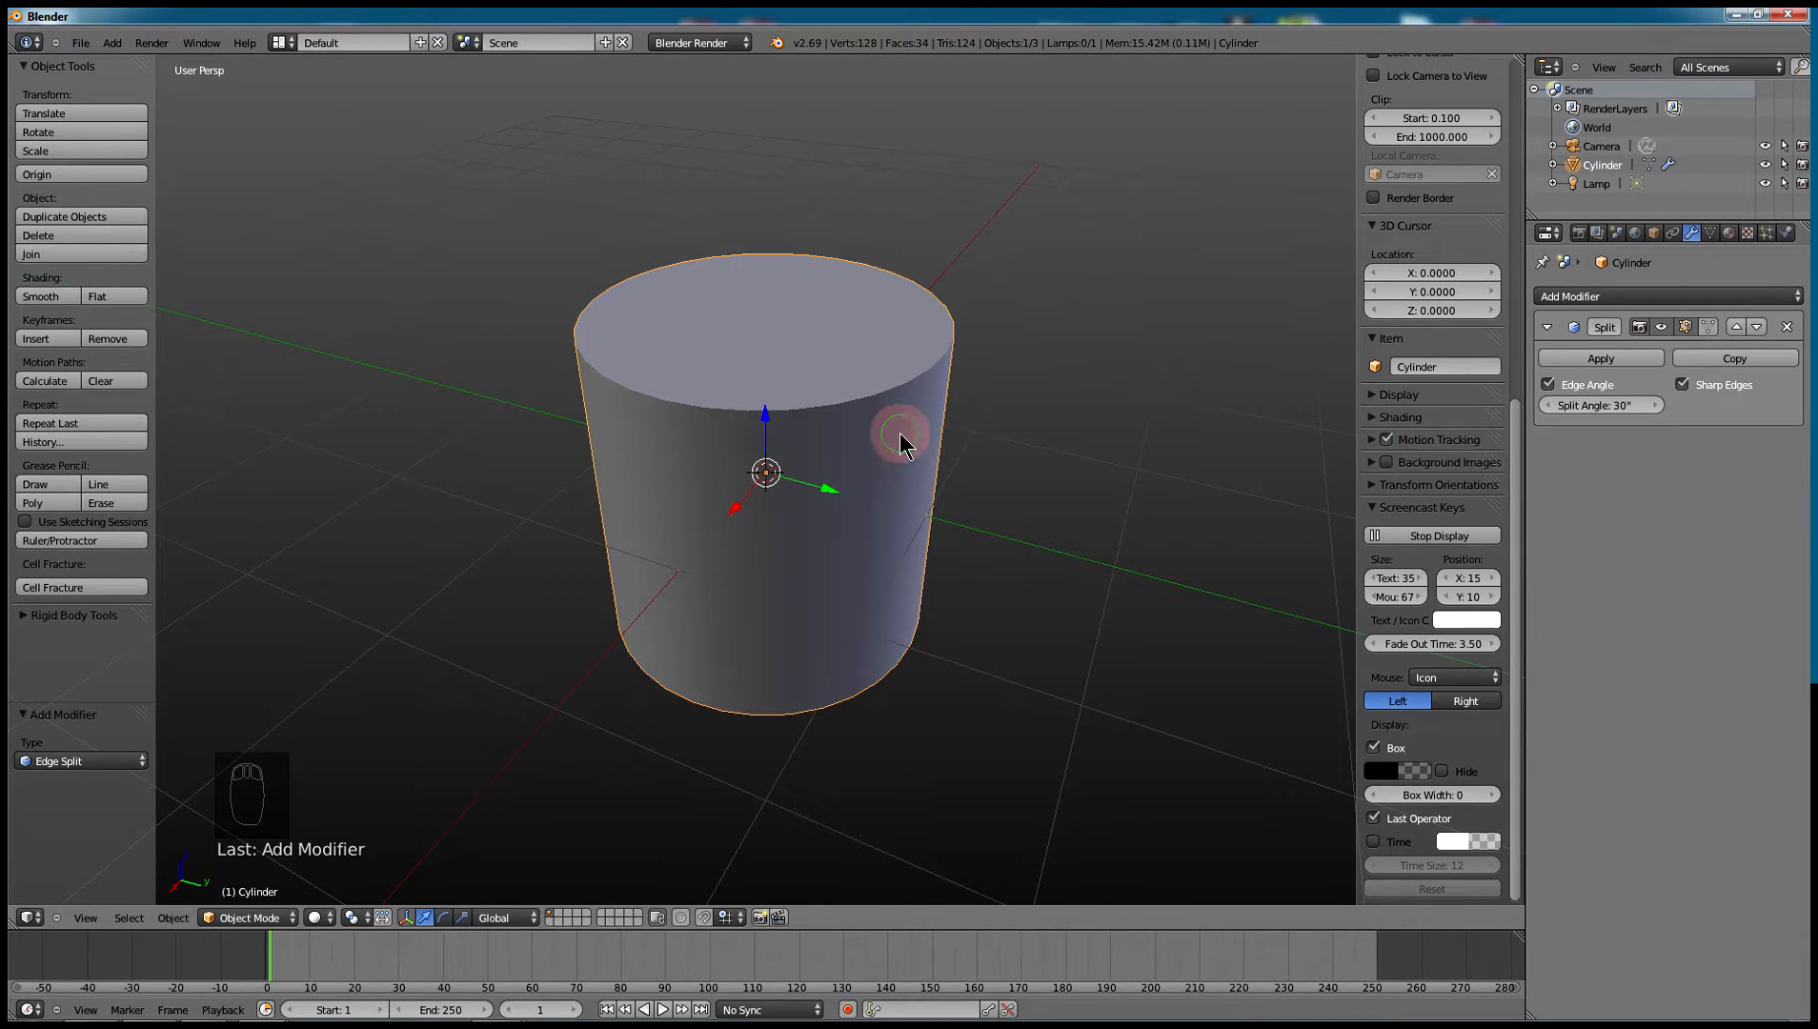
{"action": "middle_click_drag", "start_coordinate": [901, 434], "coordinate": [841, 425]}
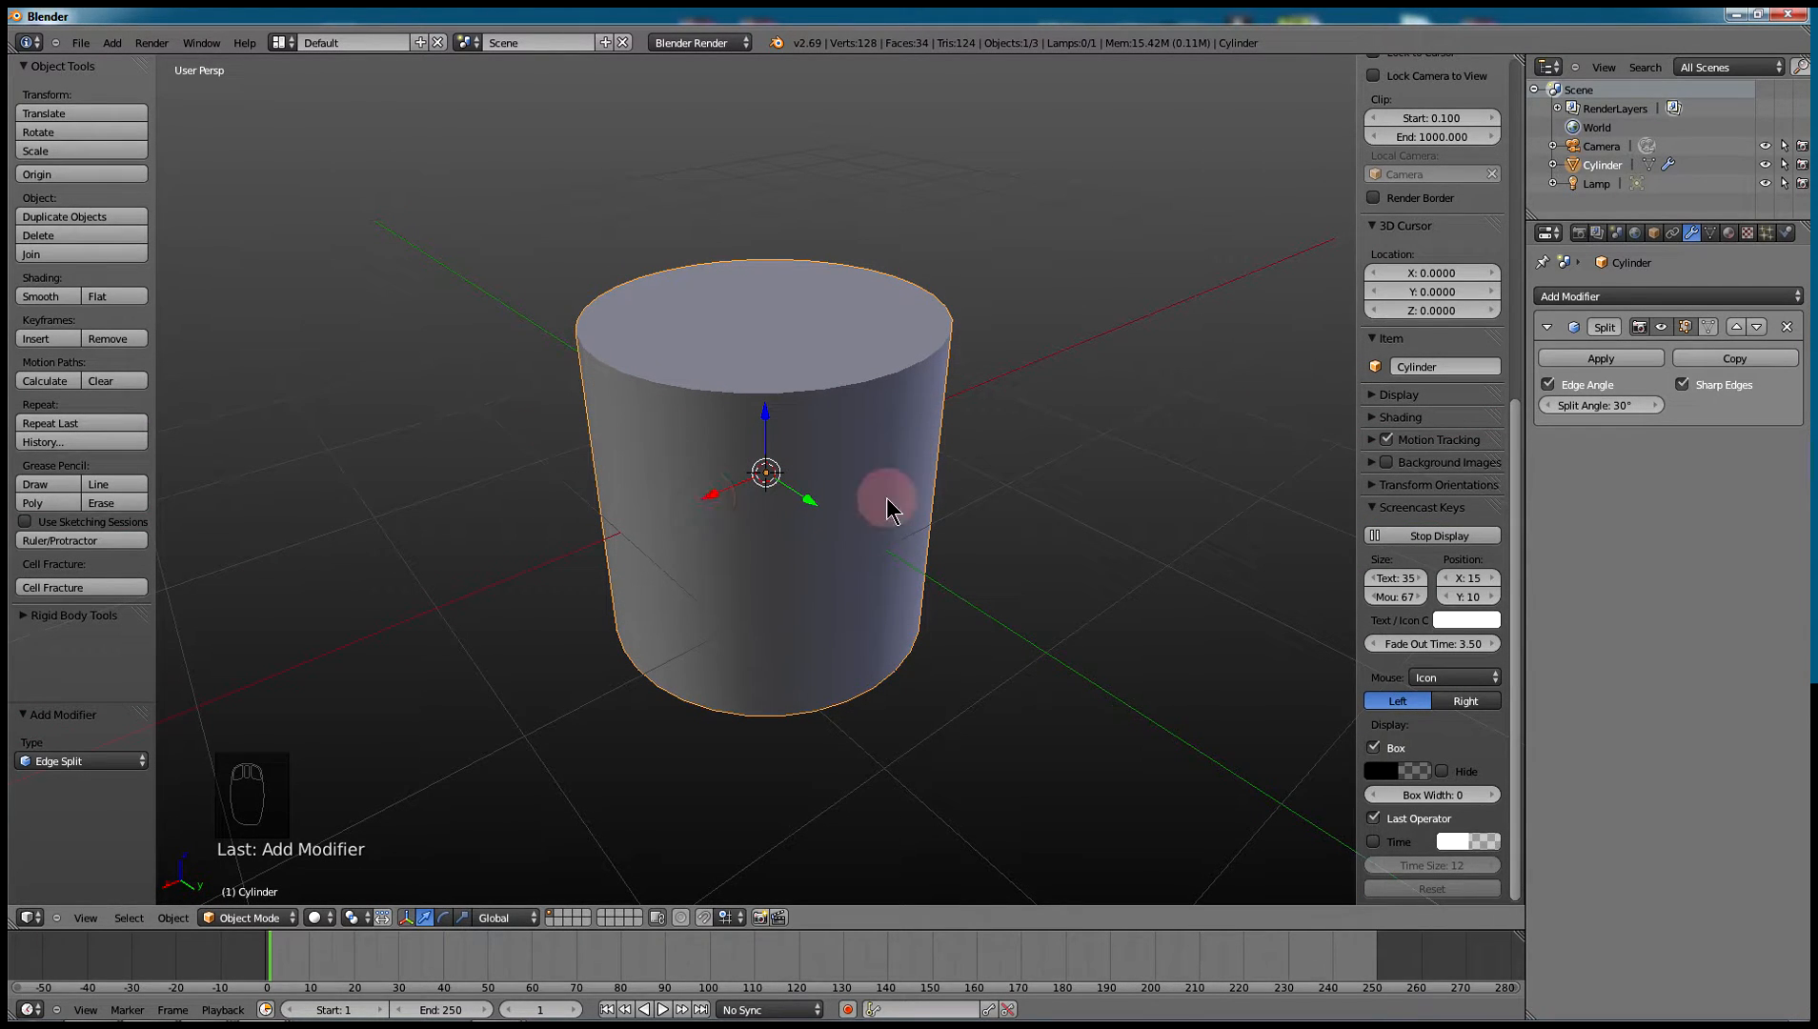
{"action": "middle_click_drag", "start_coordinate": [990, 440], "coordinate": [990, 405]}
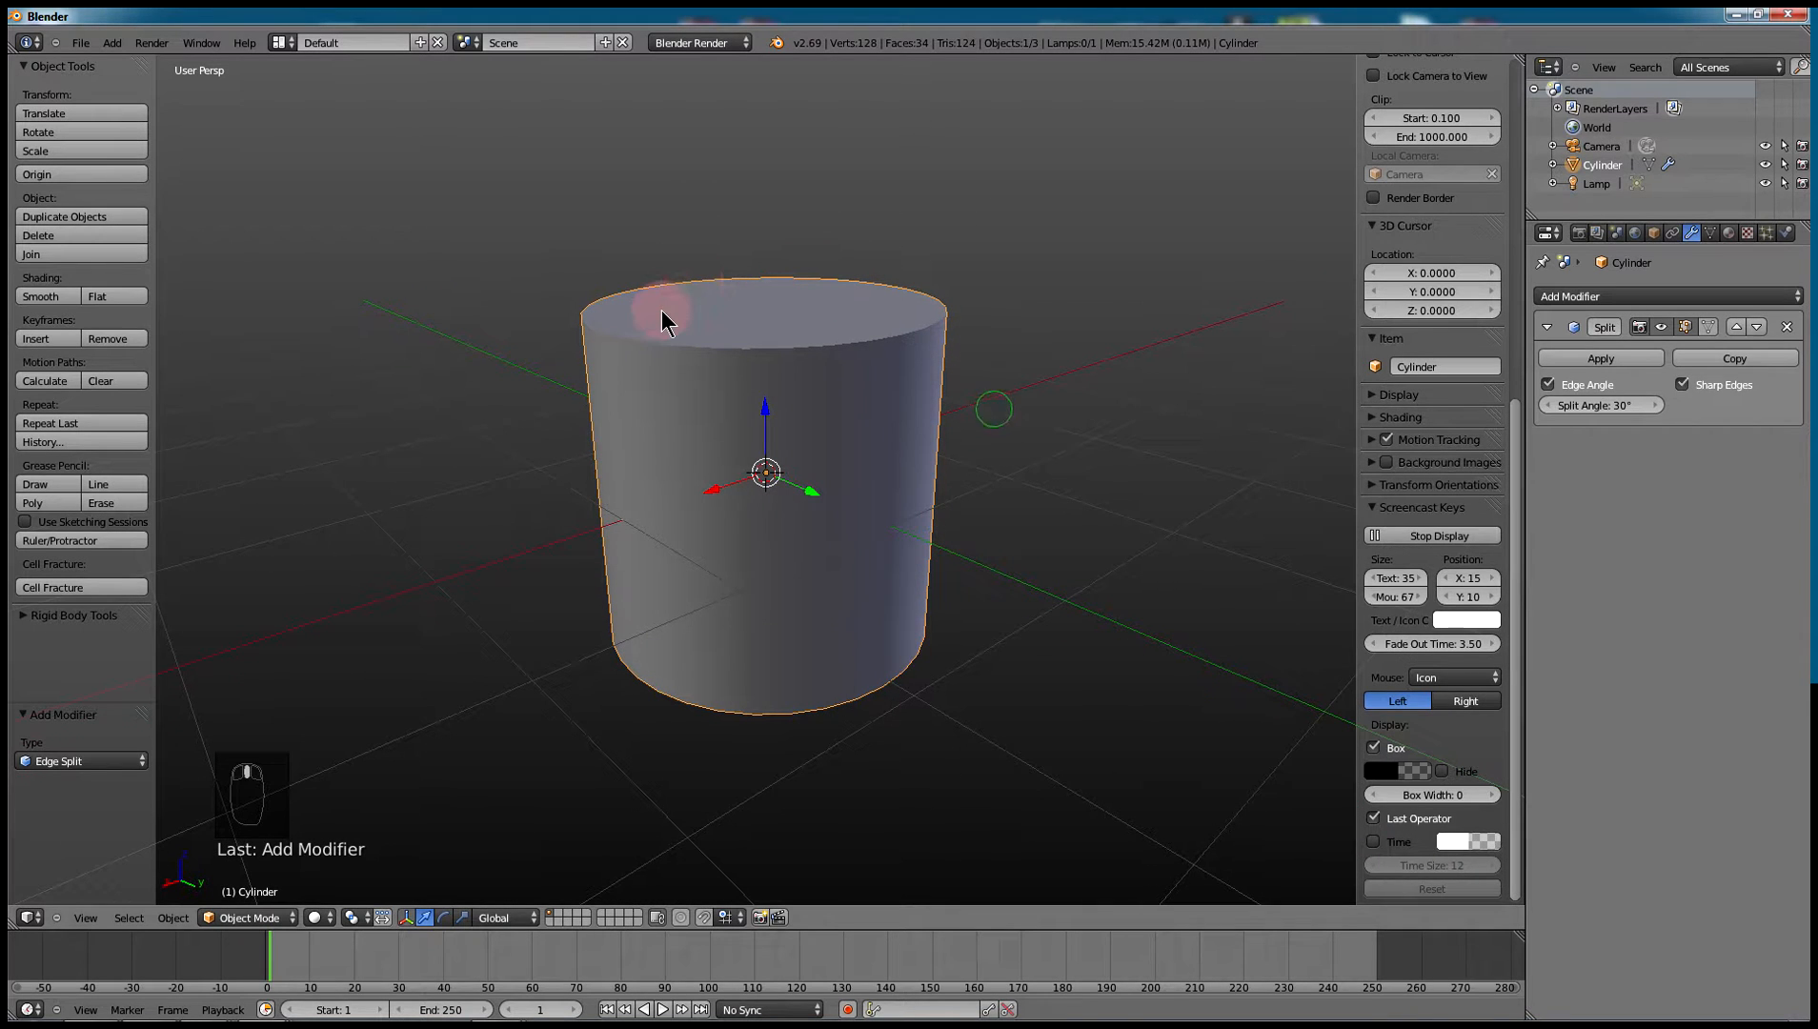
{"action": "middle_click_drag", "start_coordinate": [966, 514], "coordinate": [1054, 532]}
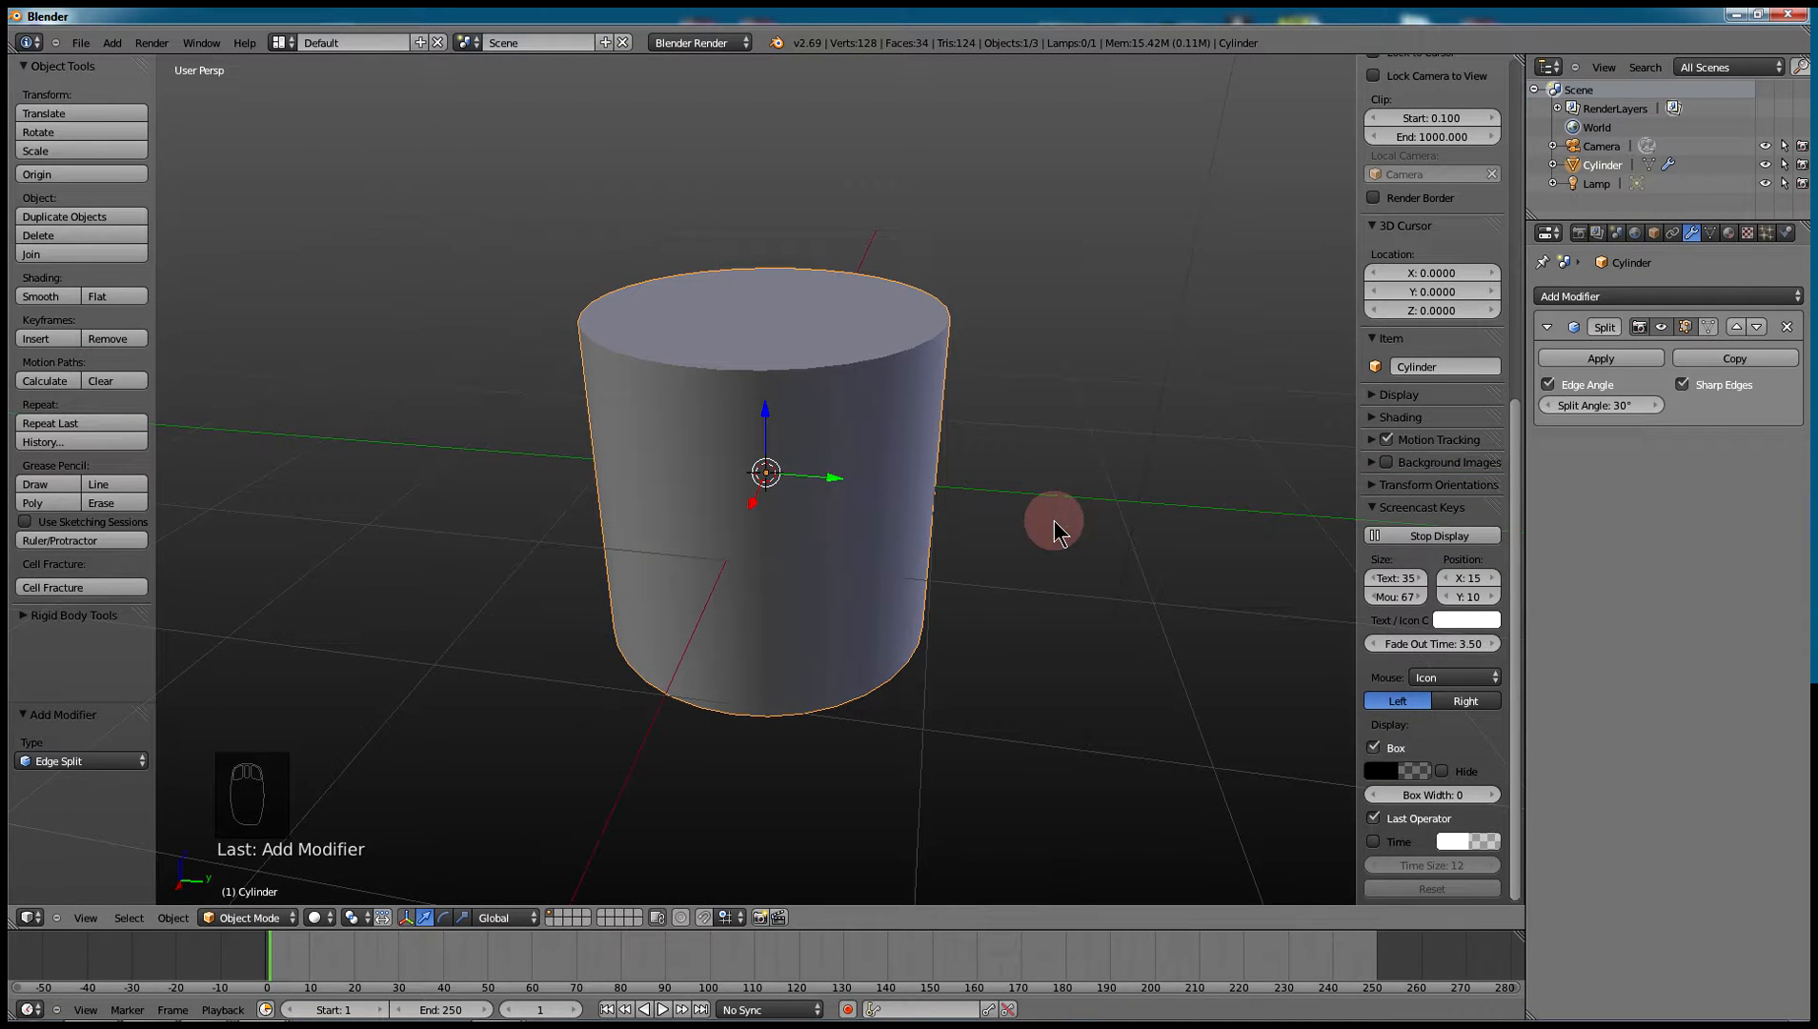
- Apply the Edge Split modifier permanently and add a Subdivision Surface modifier to the cylinder
{"action": "left_click", "coordinate": [1611, 358]}
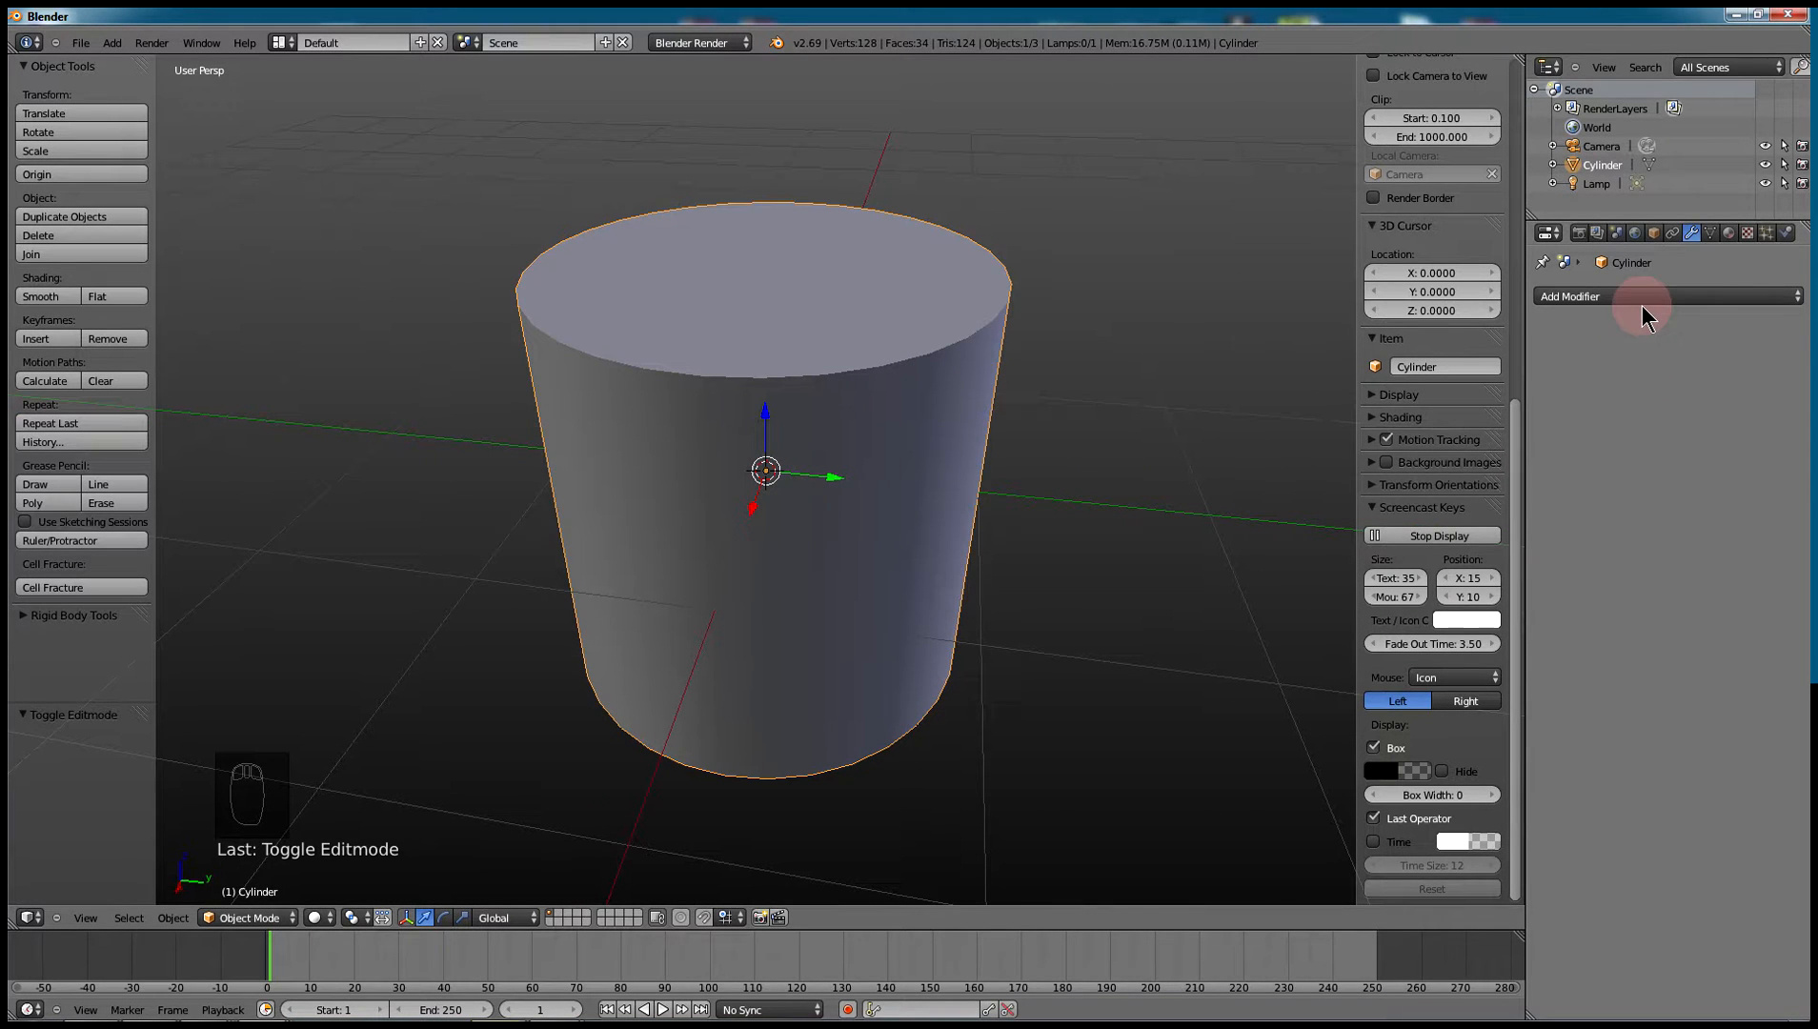
{"action": "left_click", "coordinate": [1648, 300]}
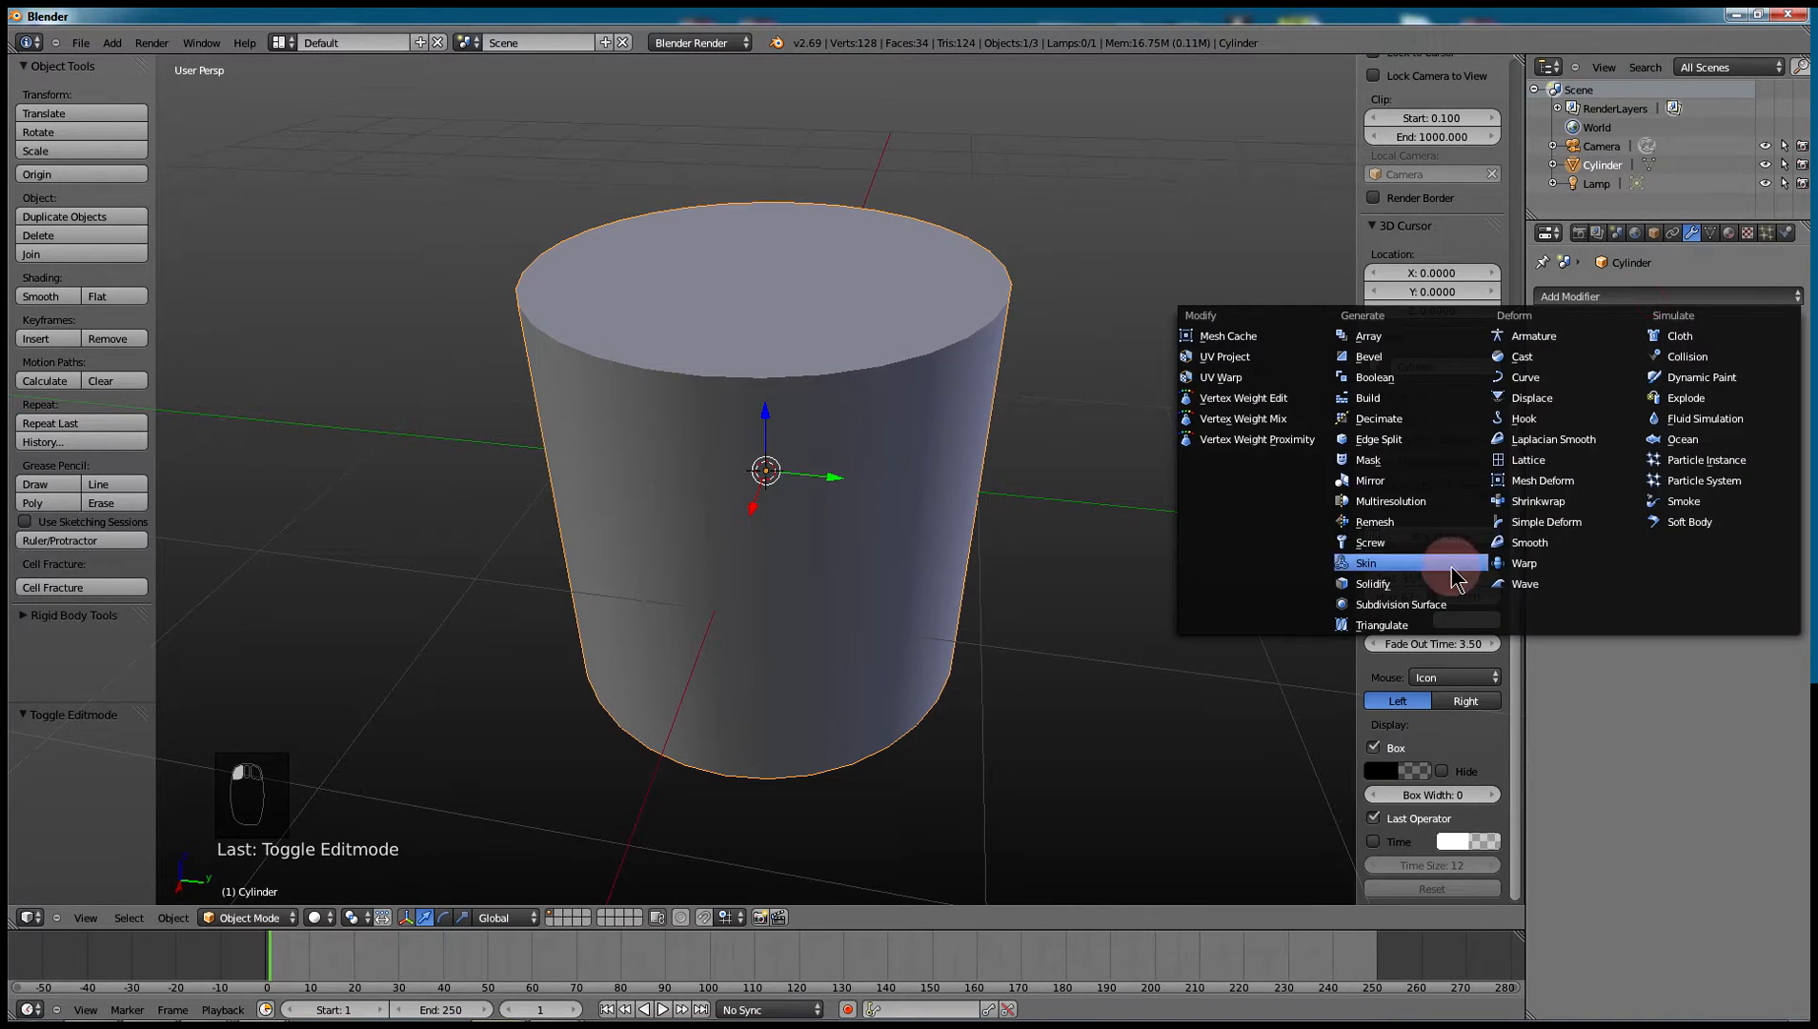
{"action": "left_click", "coordinate": [1407, 608]}
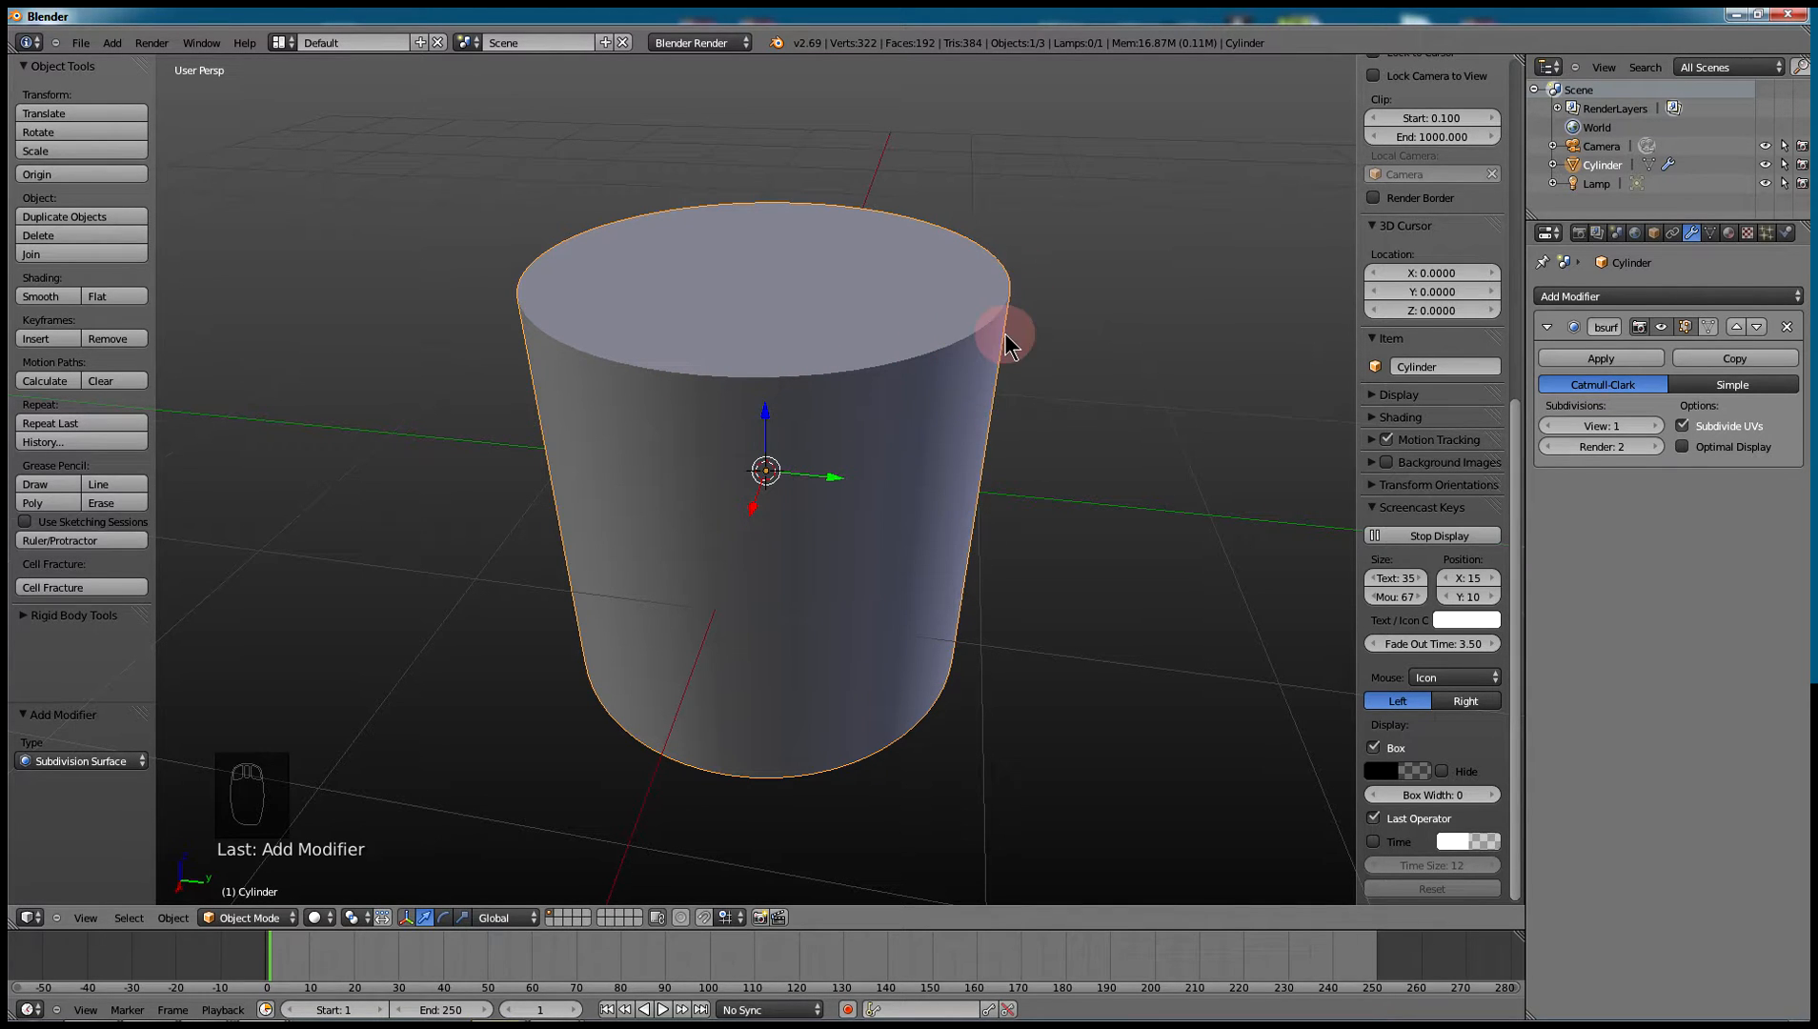
- Delete the cylinder's top cap face in Edit Mode
{"action": "key", "text": "Tab"}
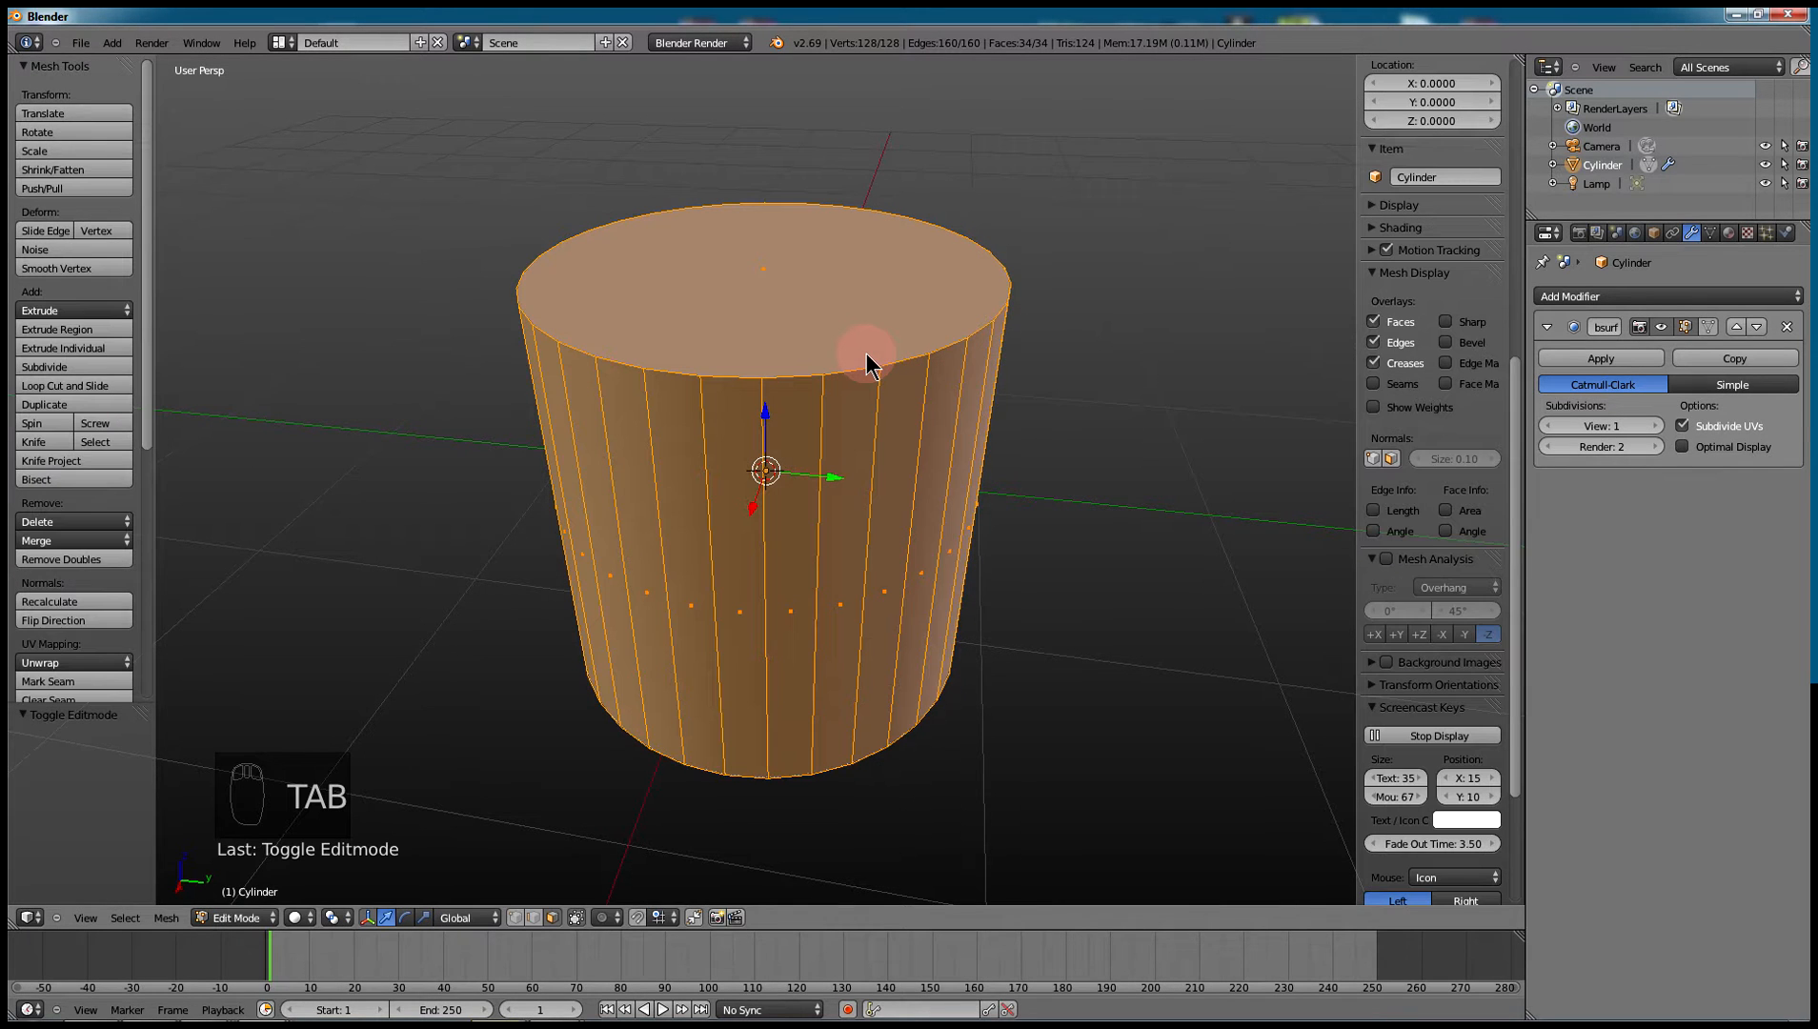
{"action": "left_click", "coordinate": [846, 286]}
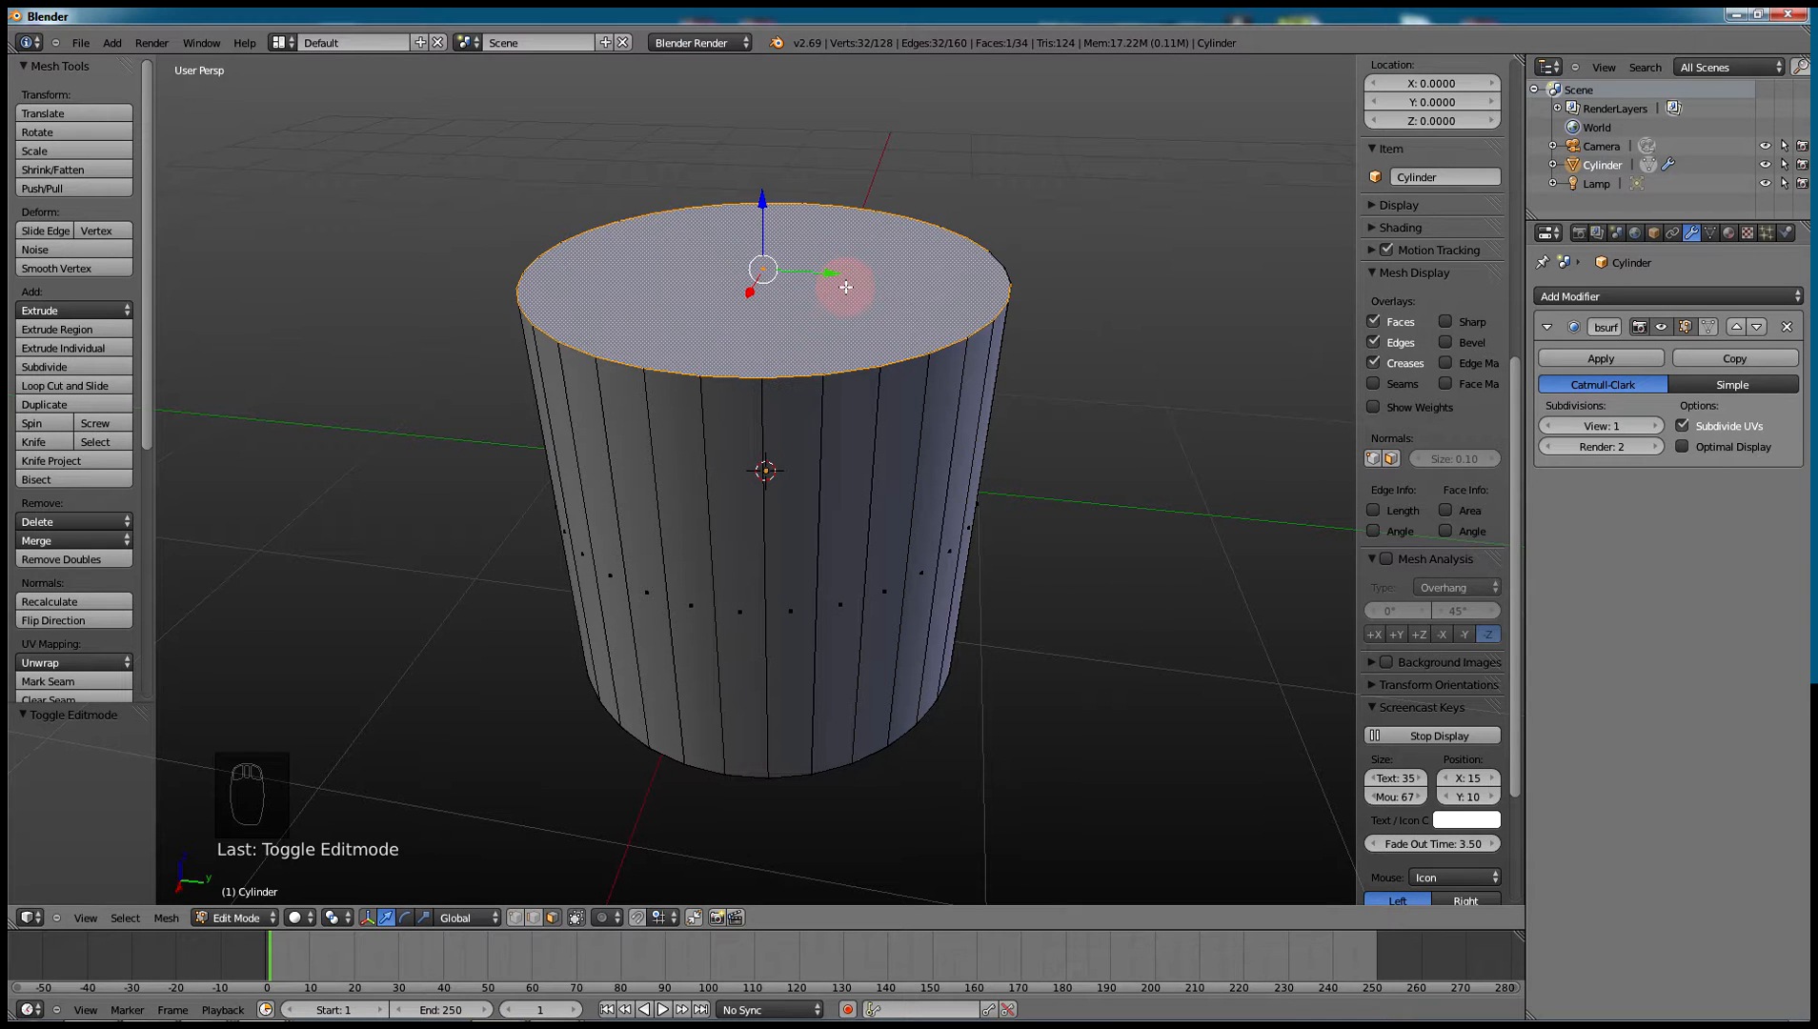
{"action": "key", "text": "x"}
{"action": "left_click", "coordinate": [843, 286]}
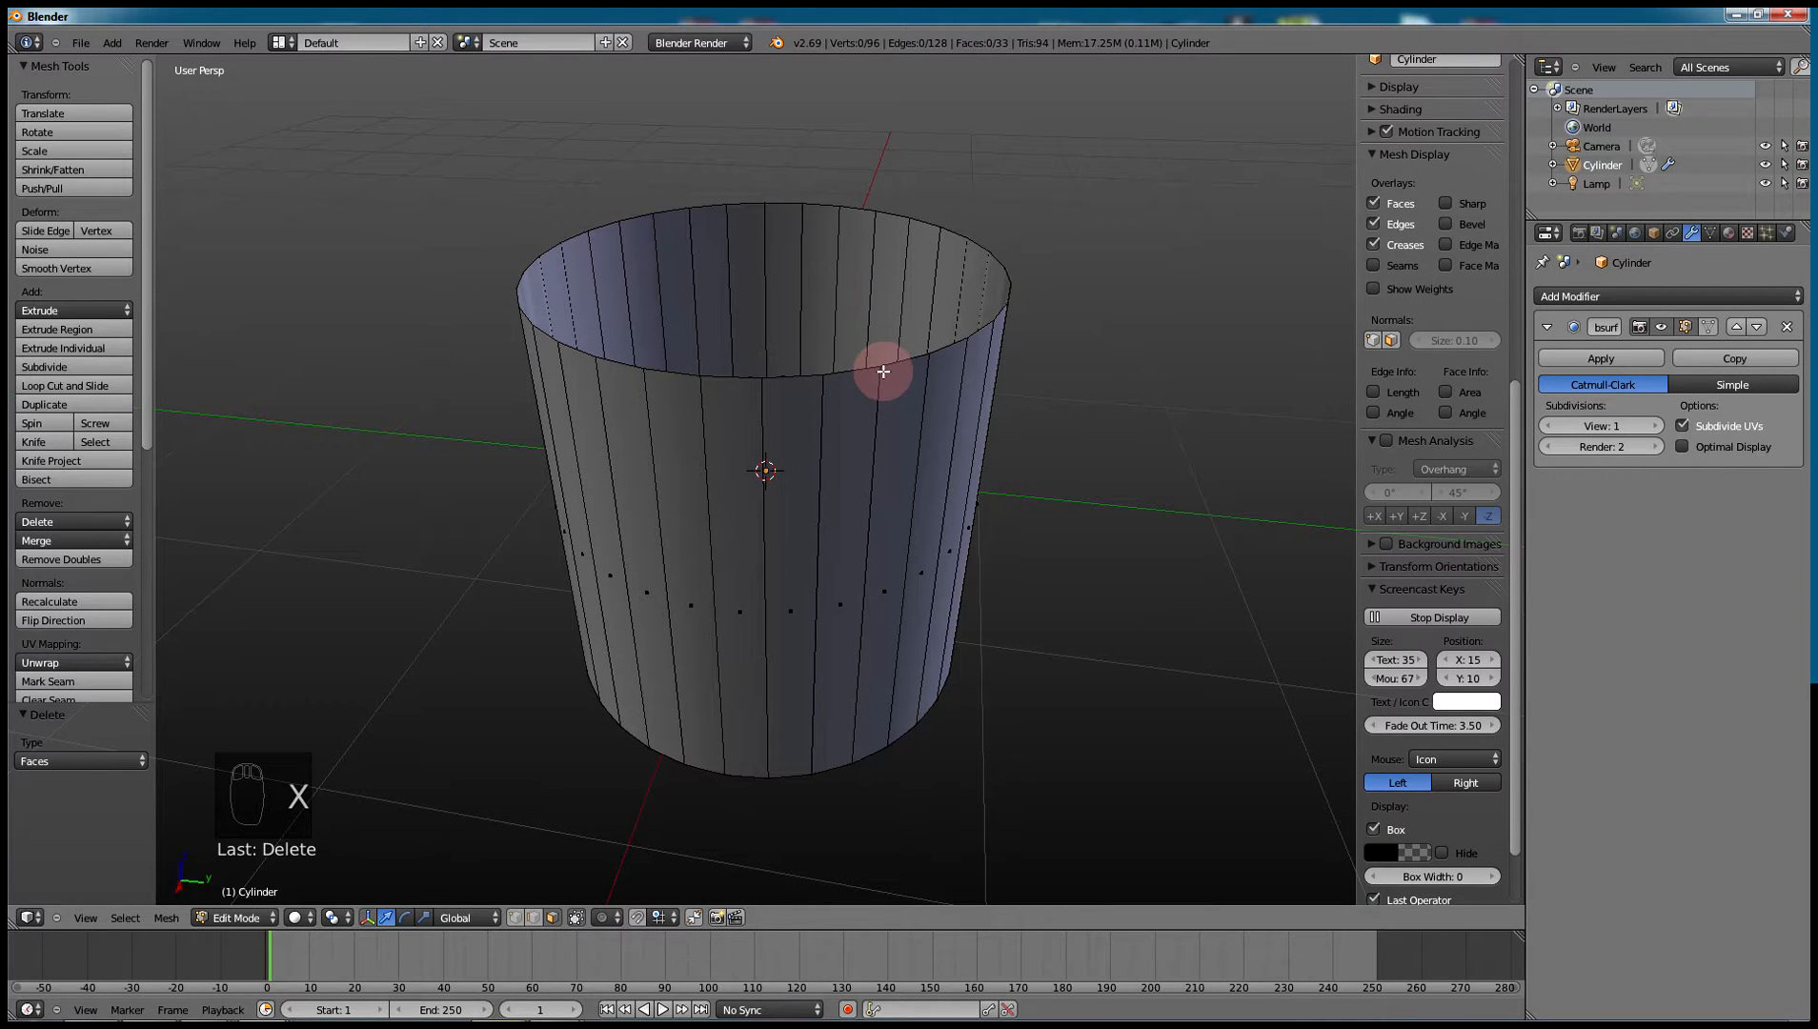
- In edge selection, extrude the open top rim loop and scale it inward to about 0.61 to form a ring
{"action": "key", "text": "ctrl+Tab"}
{"action": "left_click", "coordinate": [830, 377]}
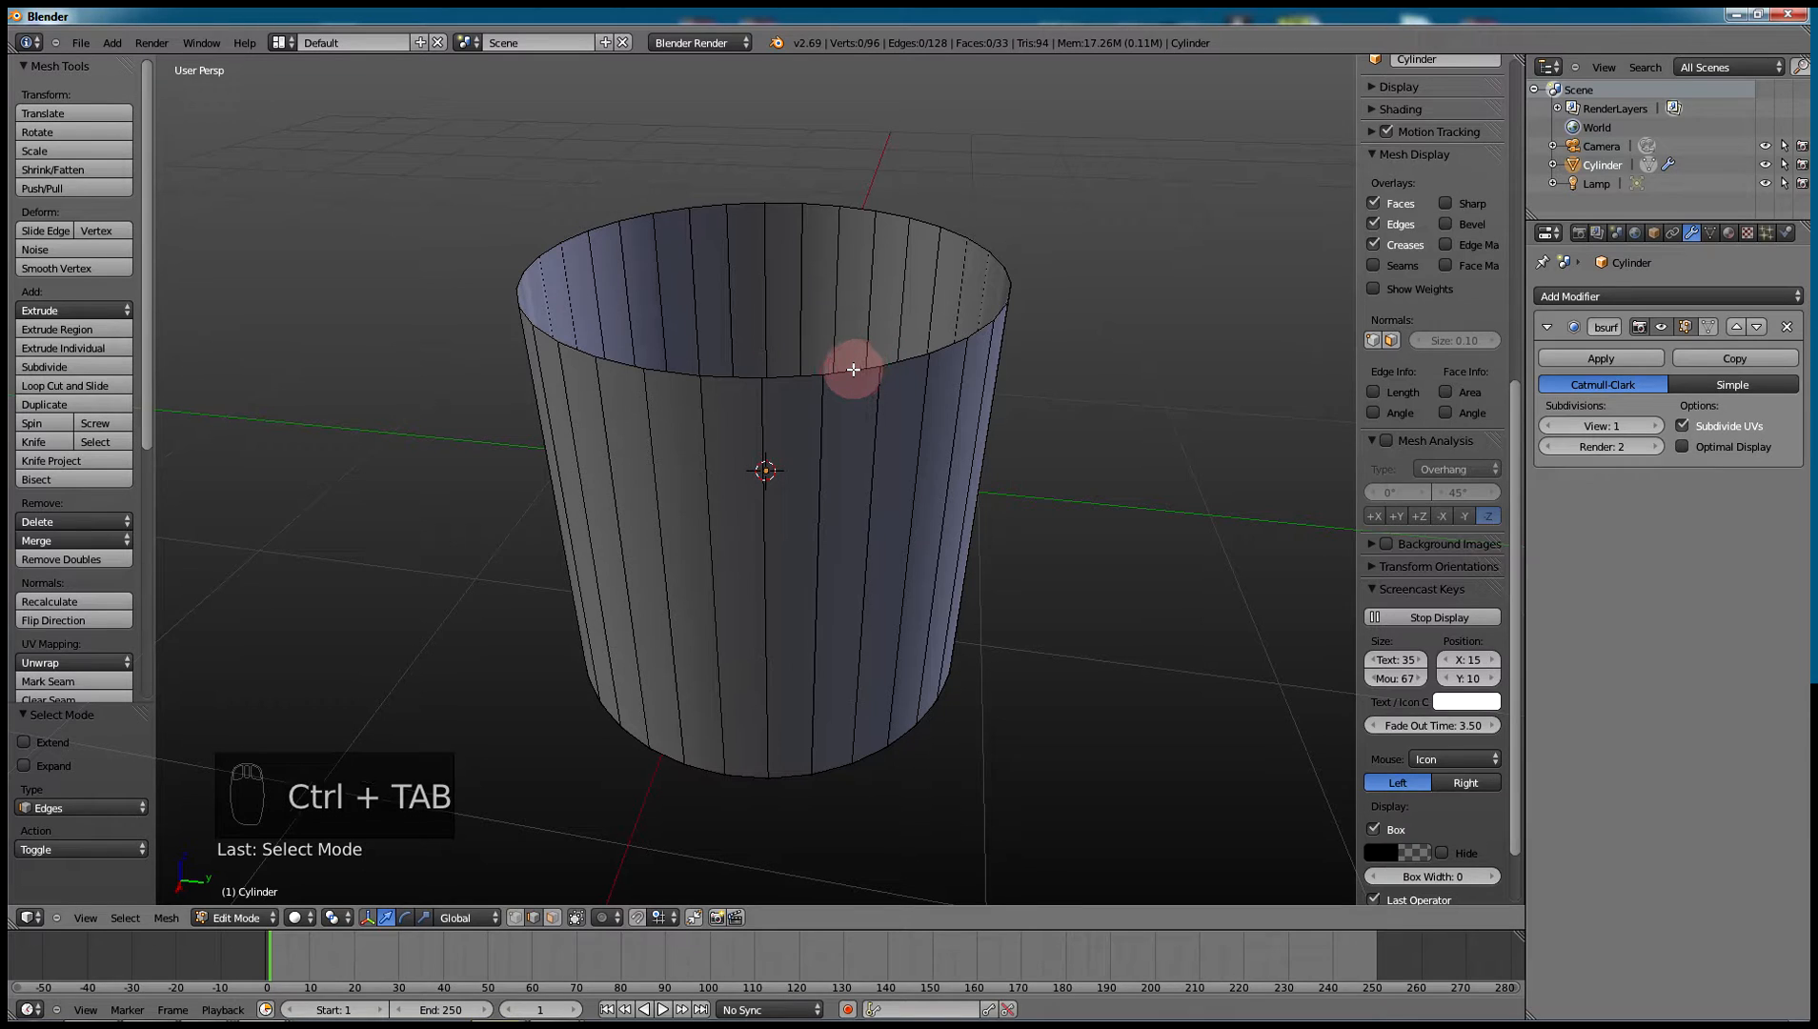
{"action": "left_click", "coordinate": [853, 370], "text": "alt"}
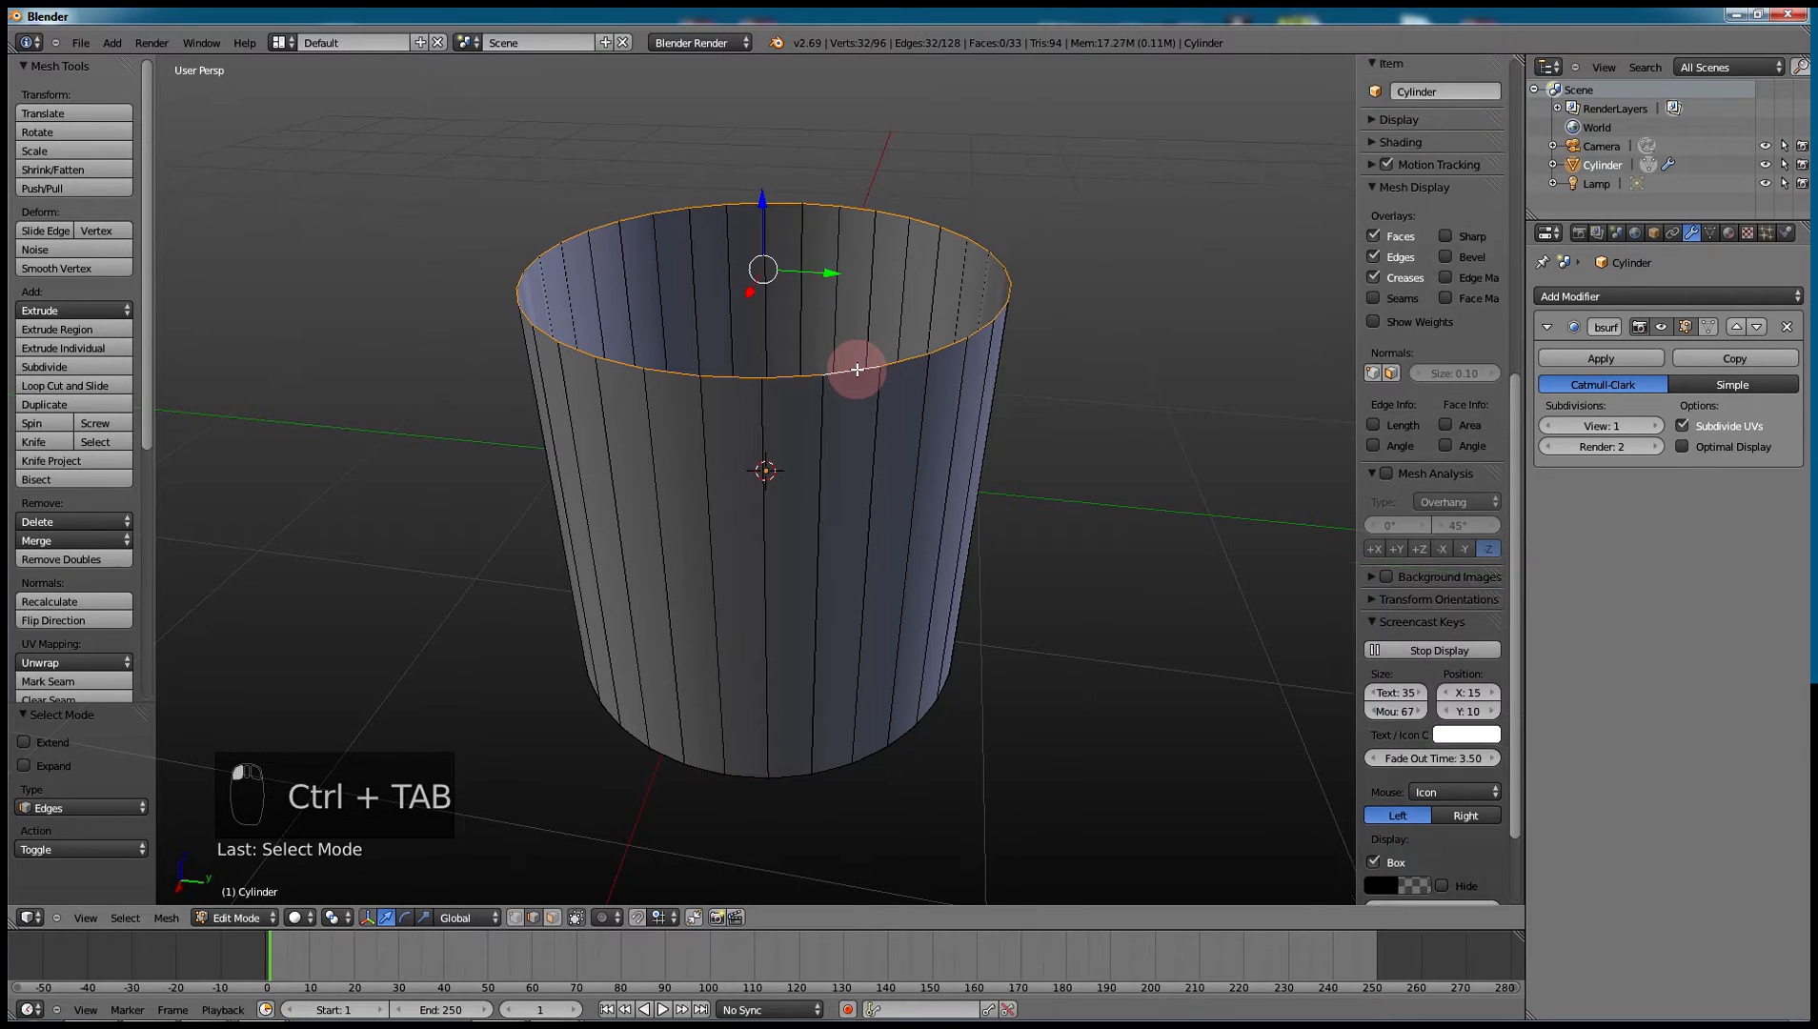
{"action": "key", "text": "e"}
{"action": "right_click", "coordinate": [1011, 354]}
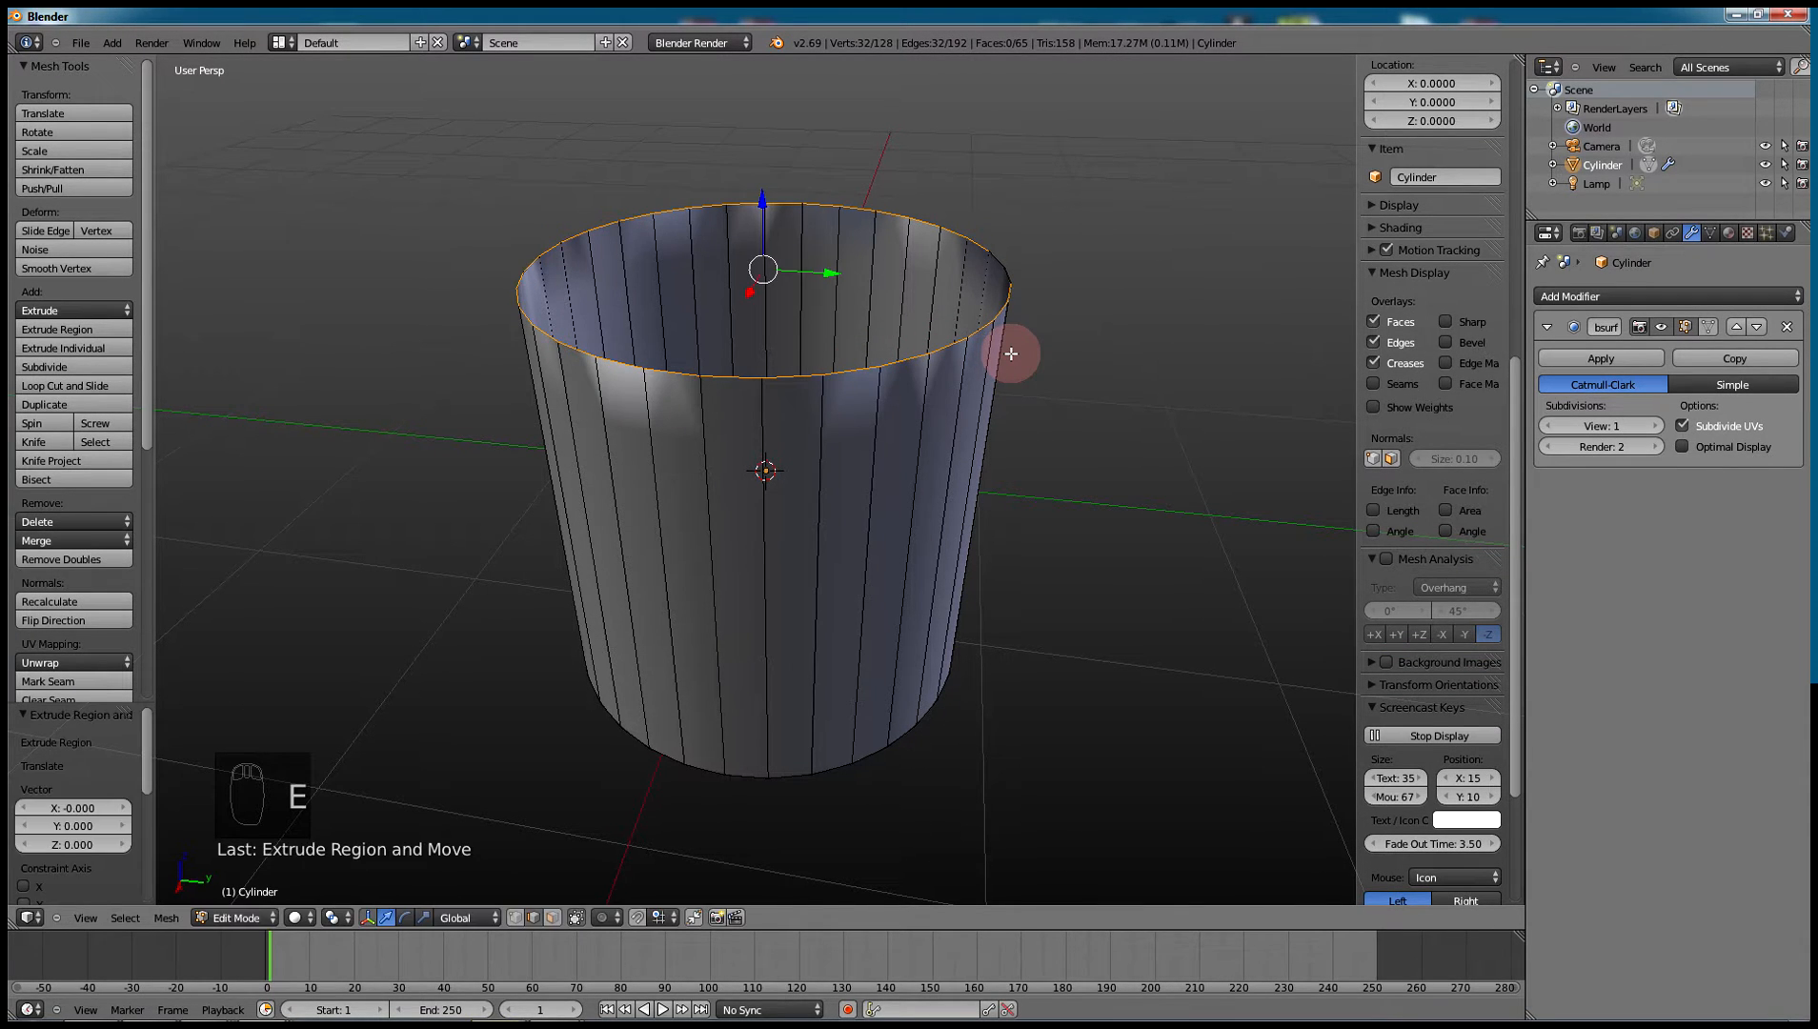
{"action": "key", "text": "s"}
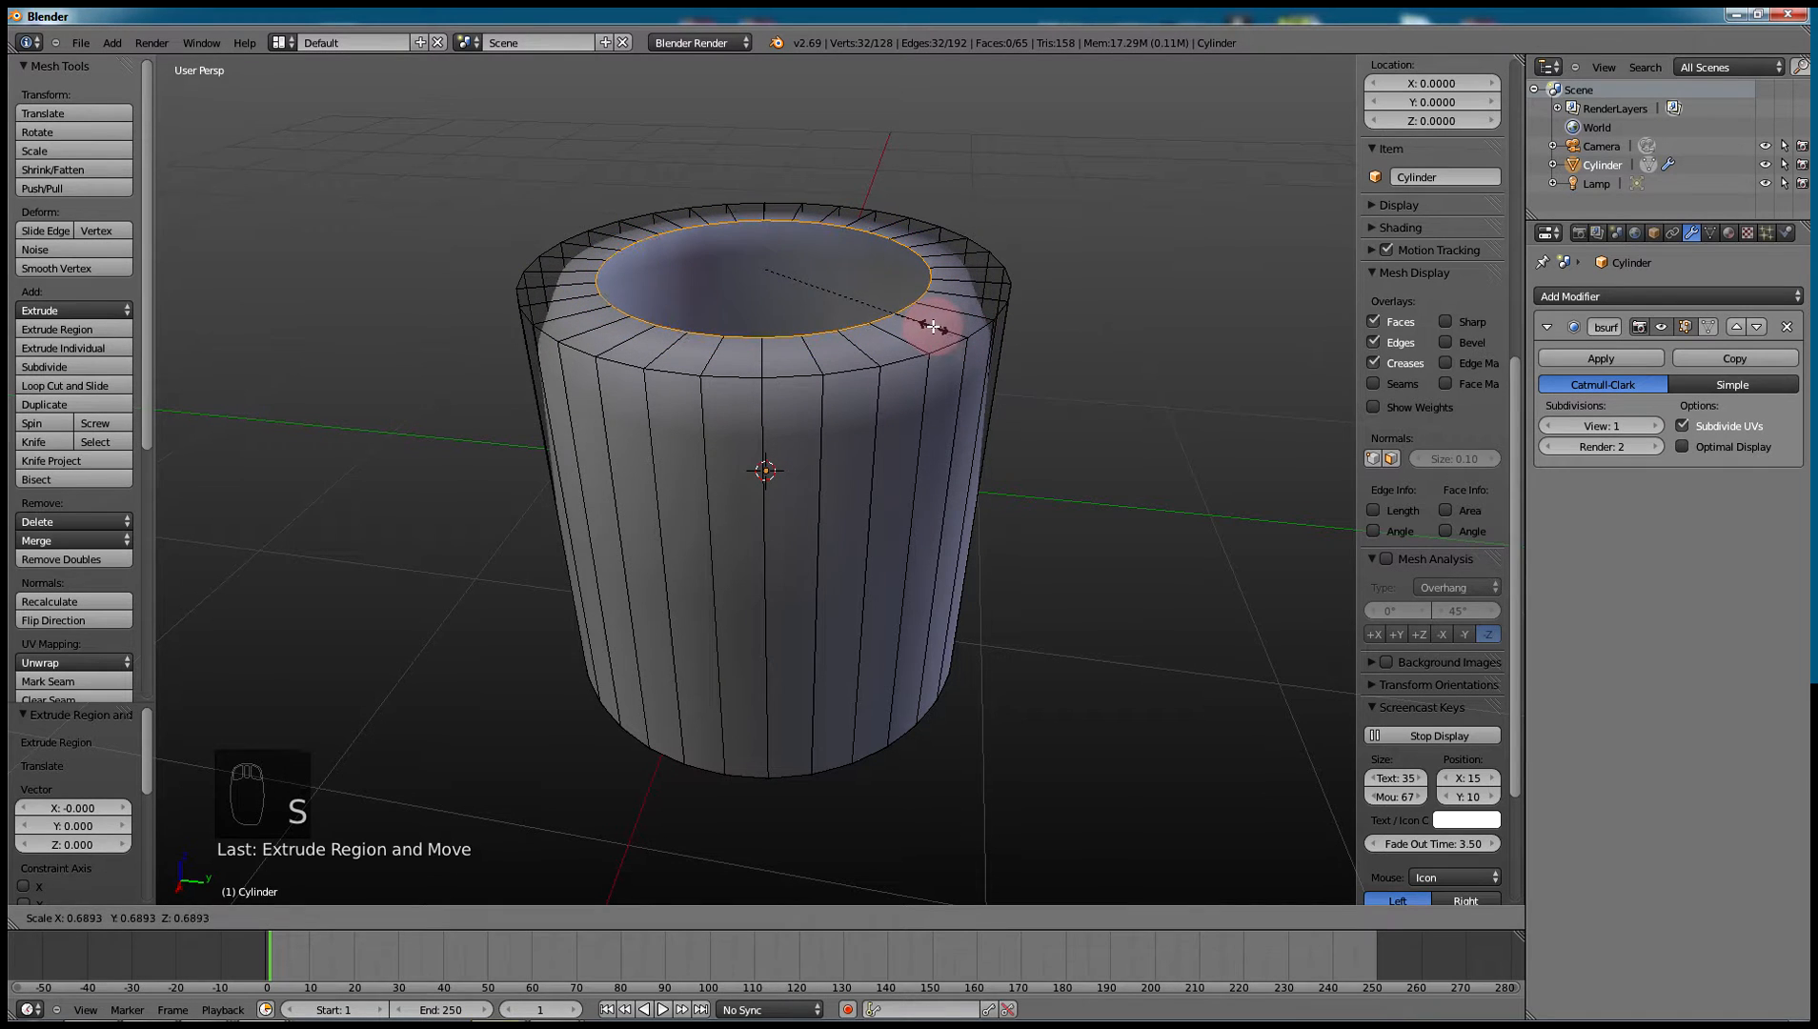
{"action": "left_click", "coordinate": [914, 314]}
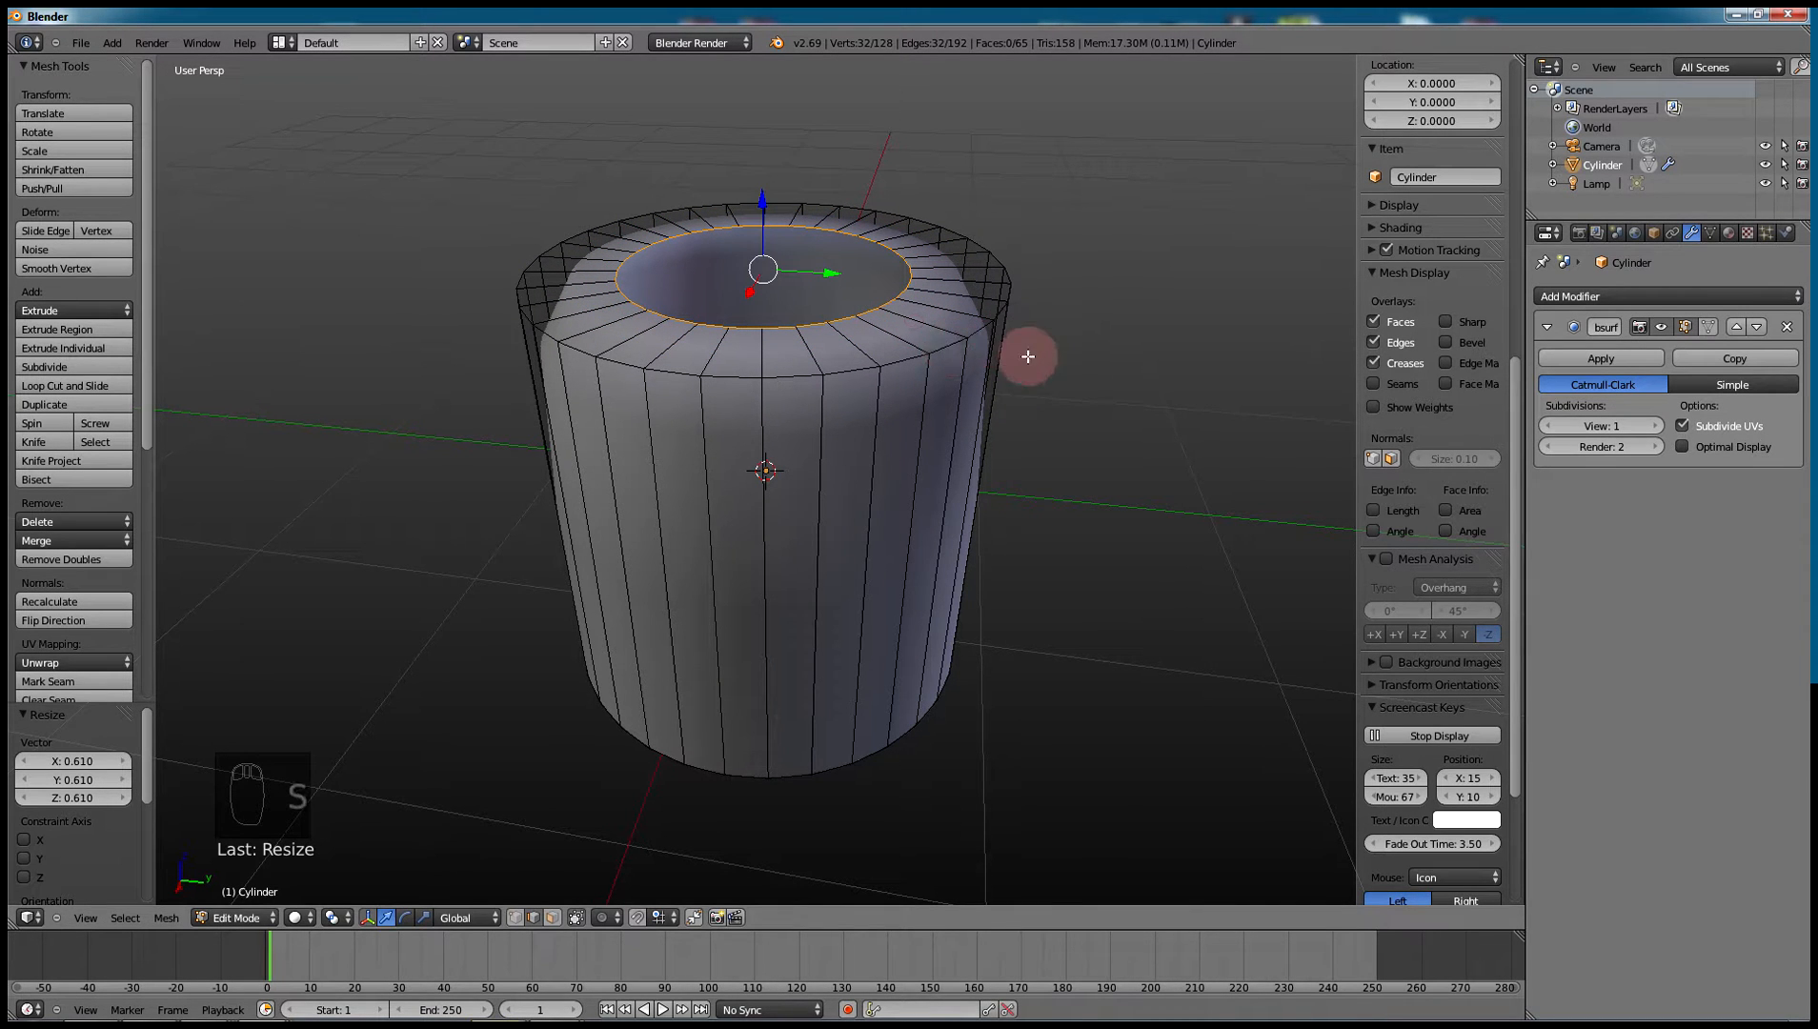
- Compare the mesh with and without the Subdivision Surface effect by toggling the modifier's viewport display, leaving it on
{"action": "middle_click_drag", "start_coordinate": [983, 384], "coordinate": [930, 364]}
{"action": "left_click", "coordinate": [1660, 326]}
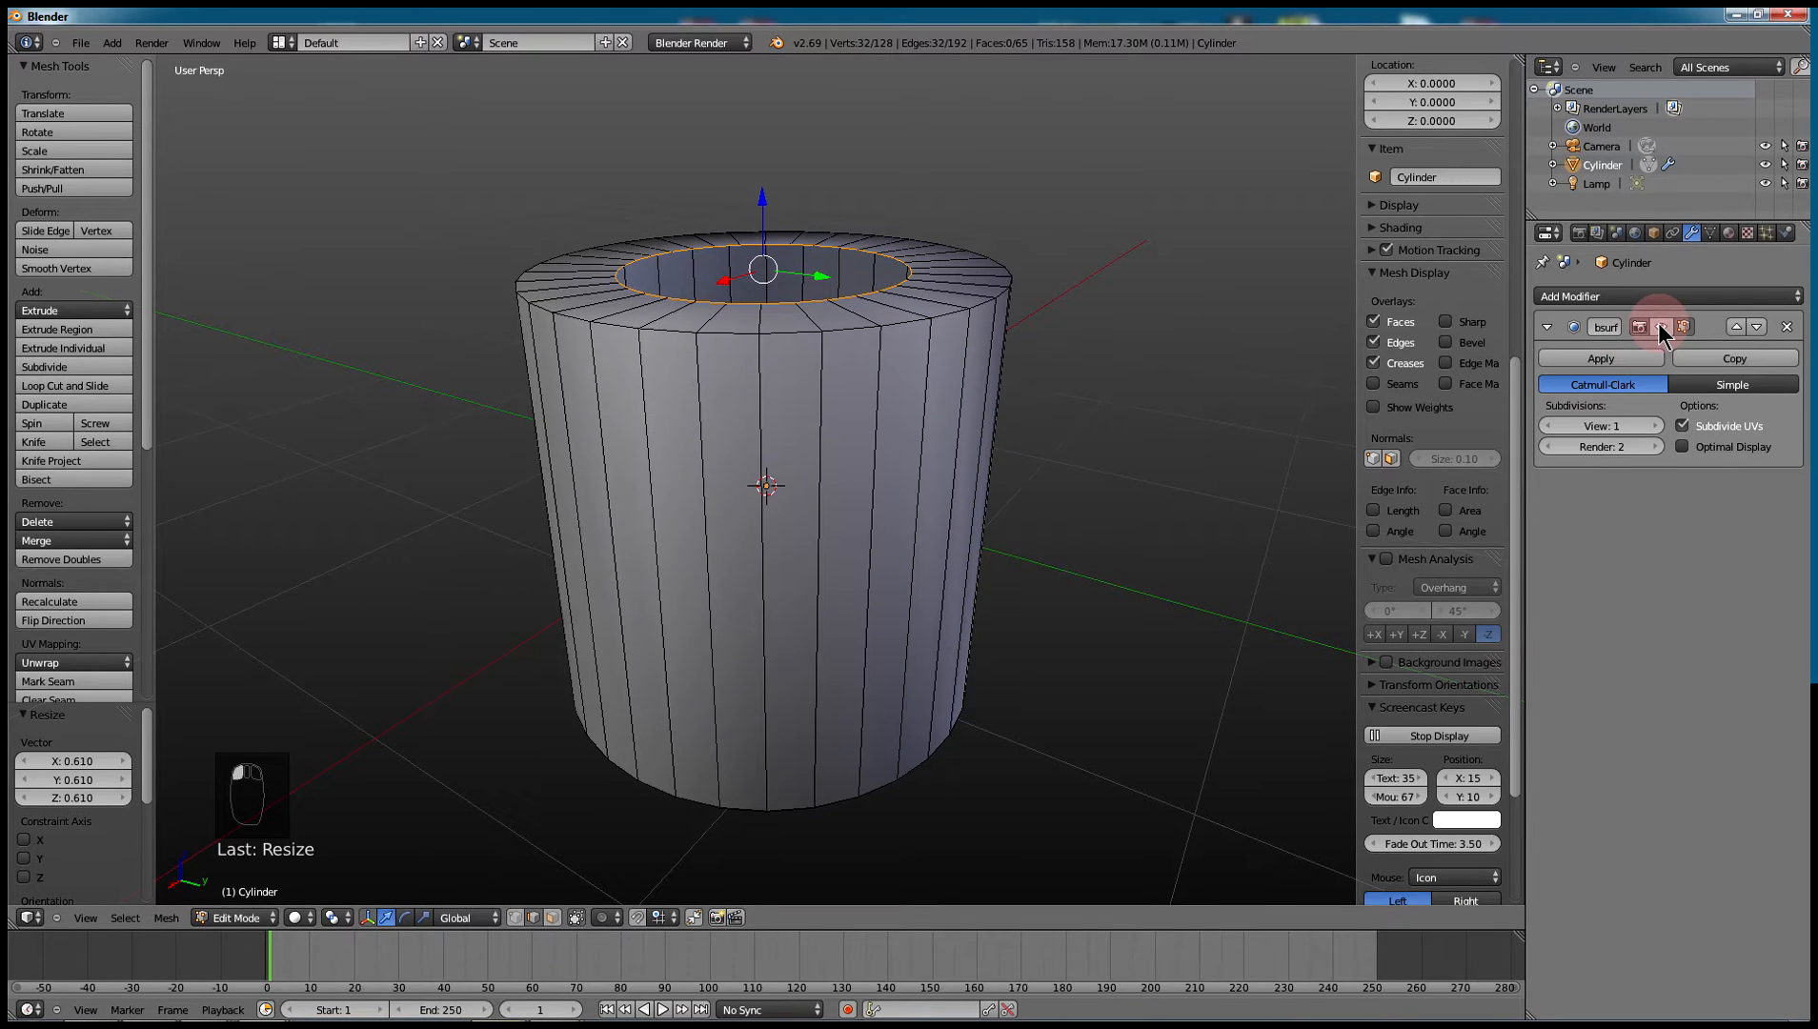
{"action": "left_click", "coordinate": [1658, 325]}
{"action": "left_click", "coordinate": [1658, 325]}
{"action": "left_click", "coordinate": [1658, 325]}
{"action": "left_click", "coordinate": [1659, 325]}
{"action": "left_click", "coordinate": [1659, 325]}
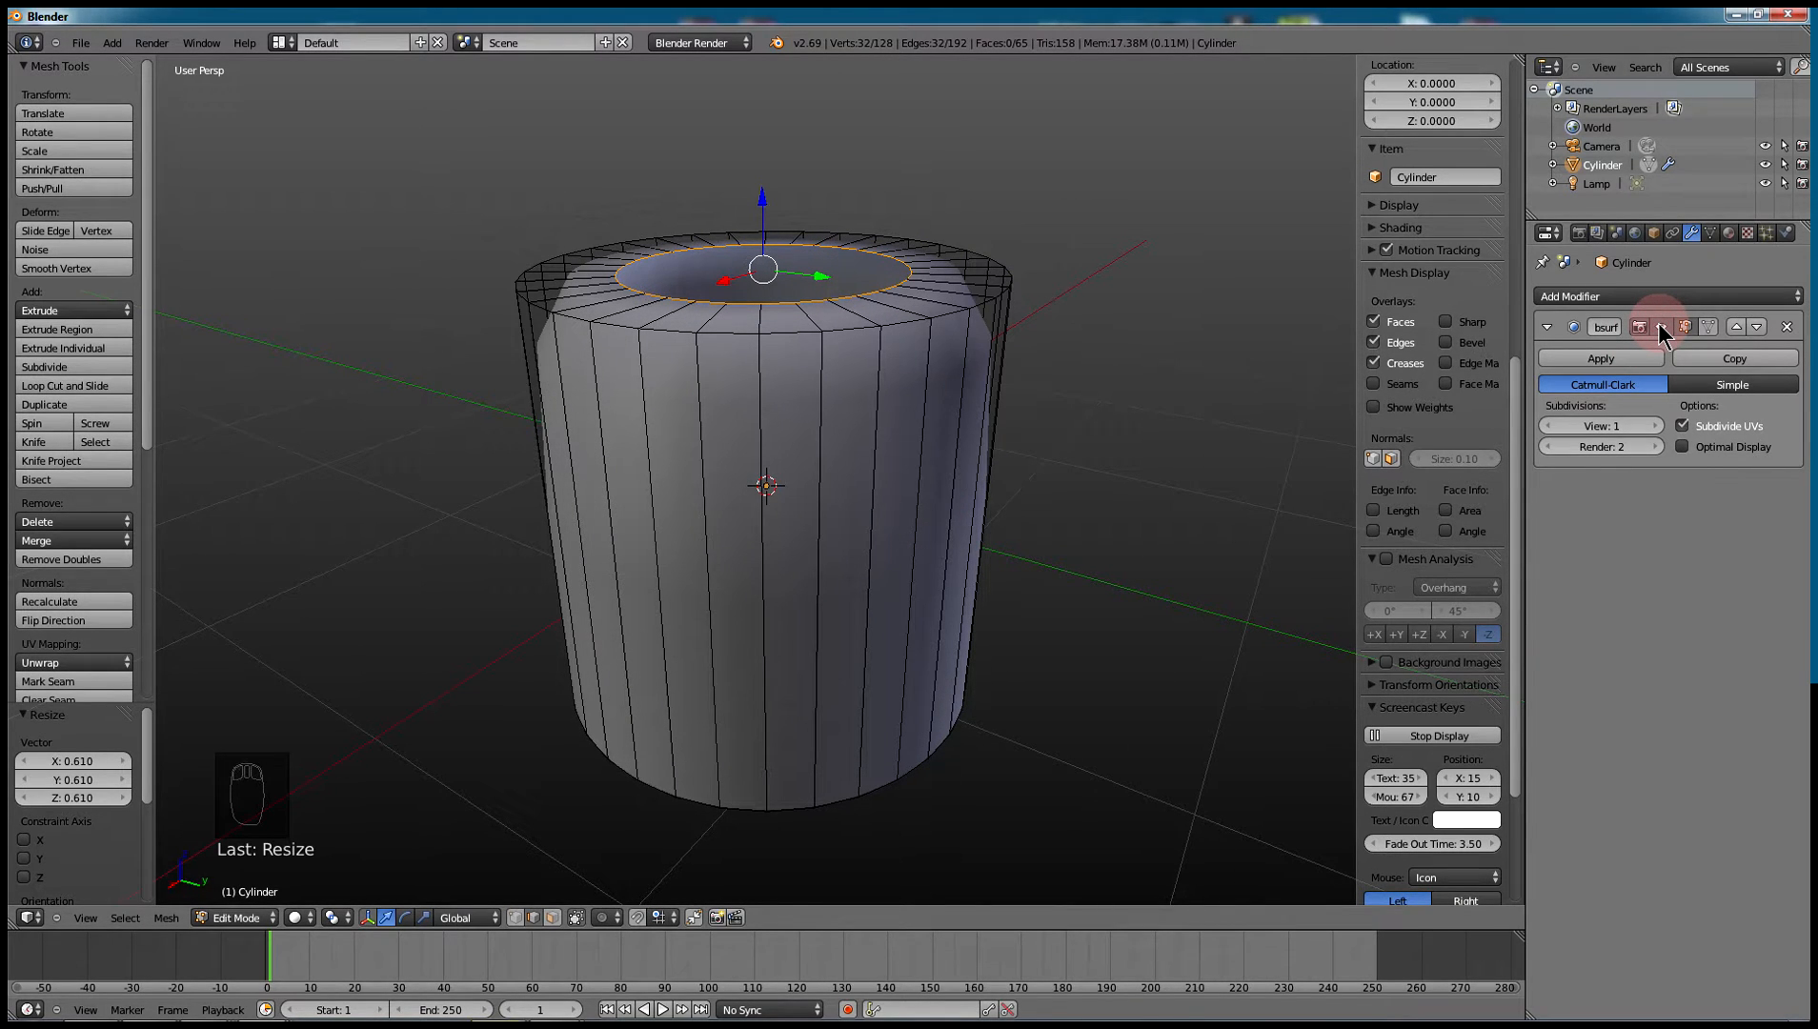
{"action": "left_click", "coordinate": [1660, 327]}
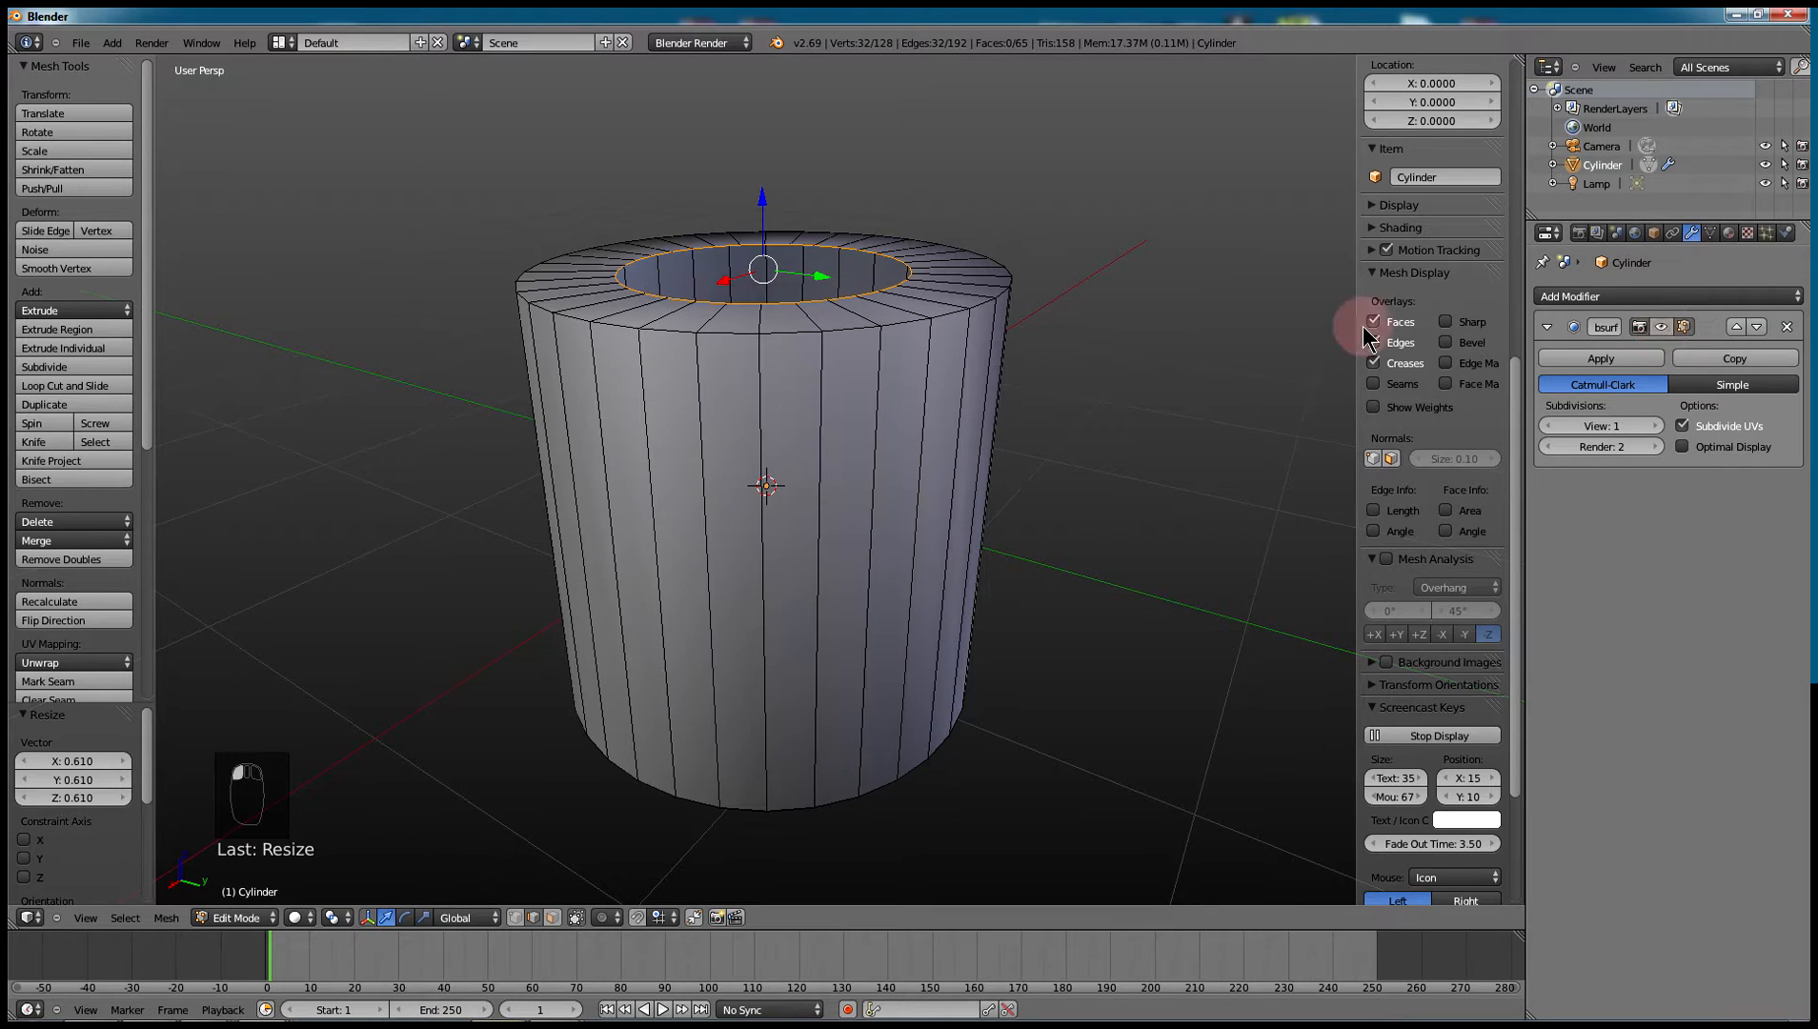
{"action": "left_click", "coordinate": [1658, 326]}
- Set the Subdivision Surface modifier's view and render subdivisions to 3
{"action": "left_click_drag", "start_coordinate": [1645, 422], "coordinate": [1657, 436]}
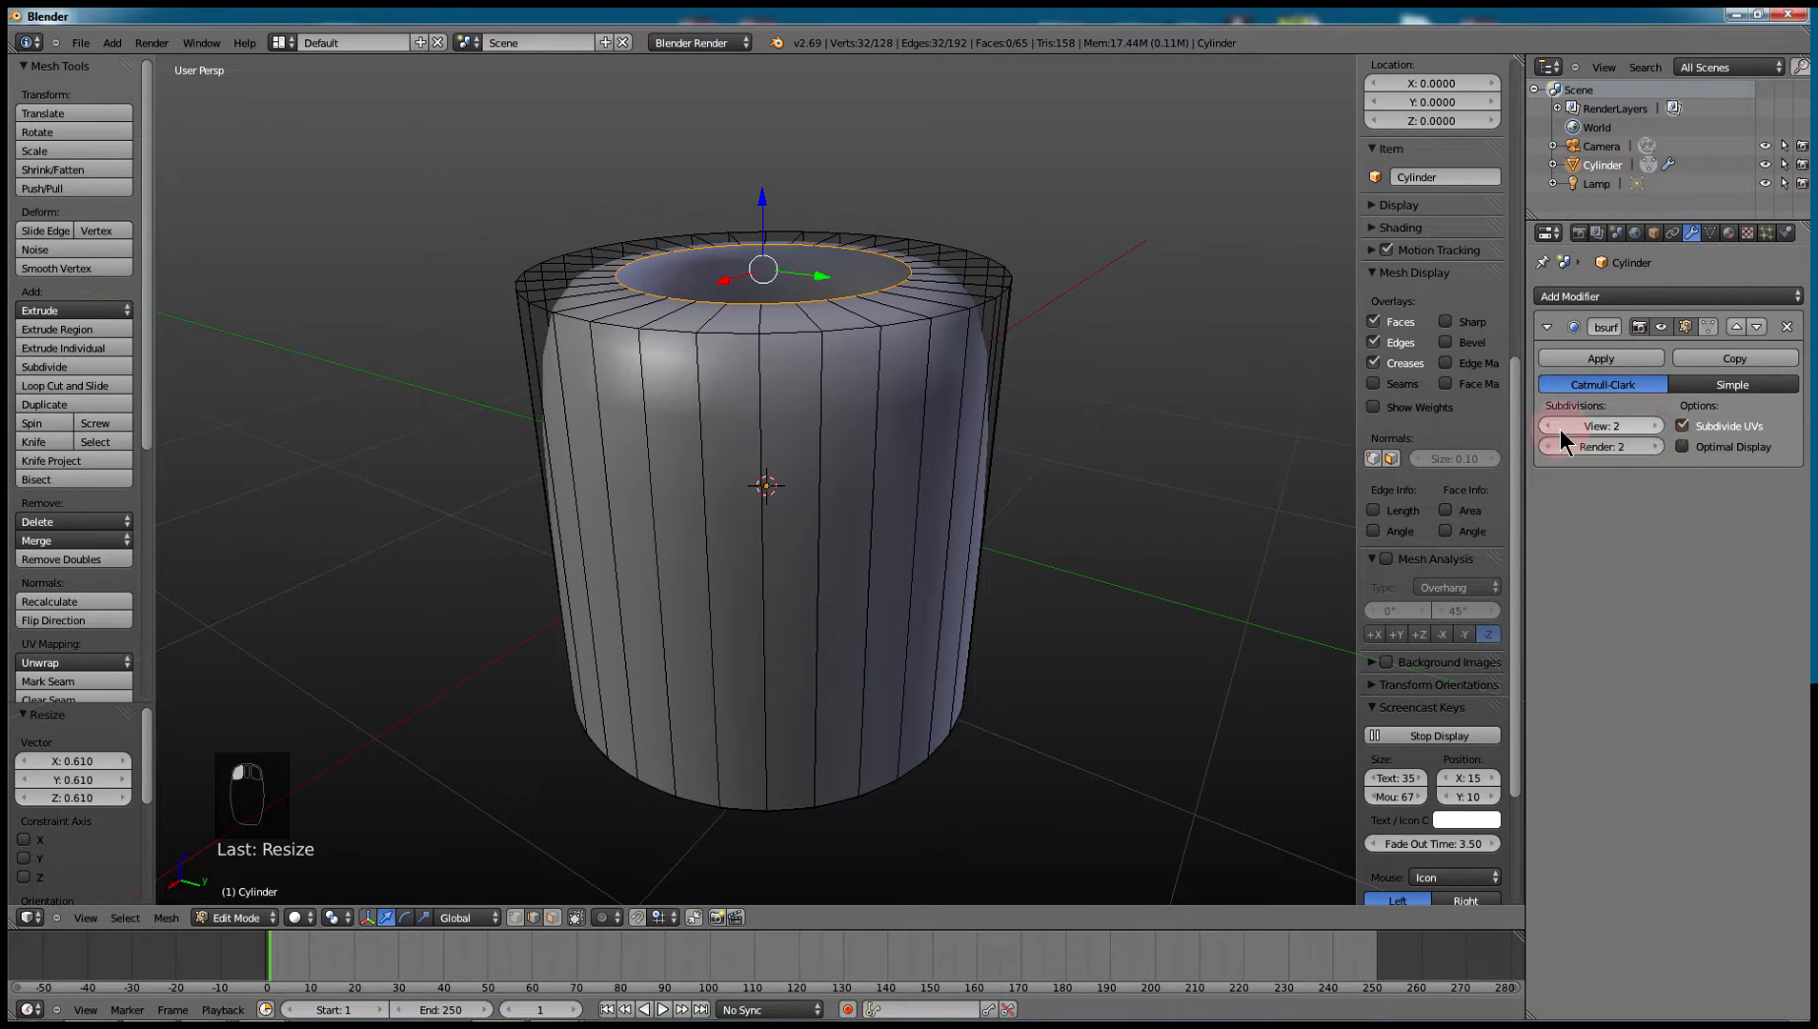
{"action": "left_click", "coordinate": [1655, 428]}
{"action": "left_click", "coordinate": [1656, 447]}
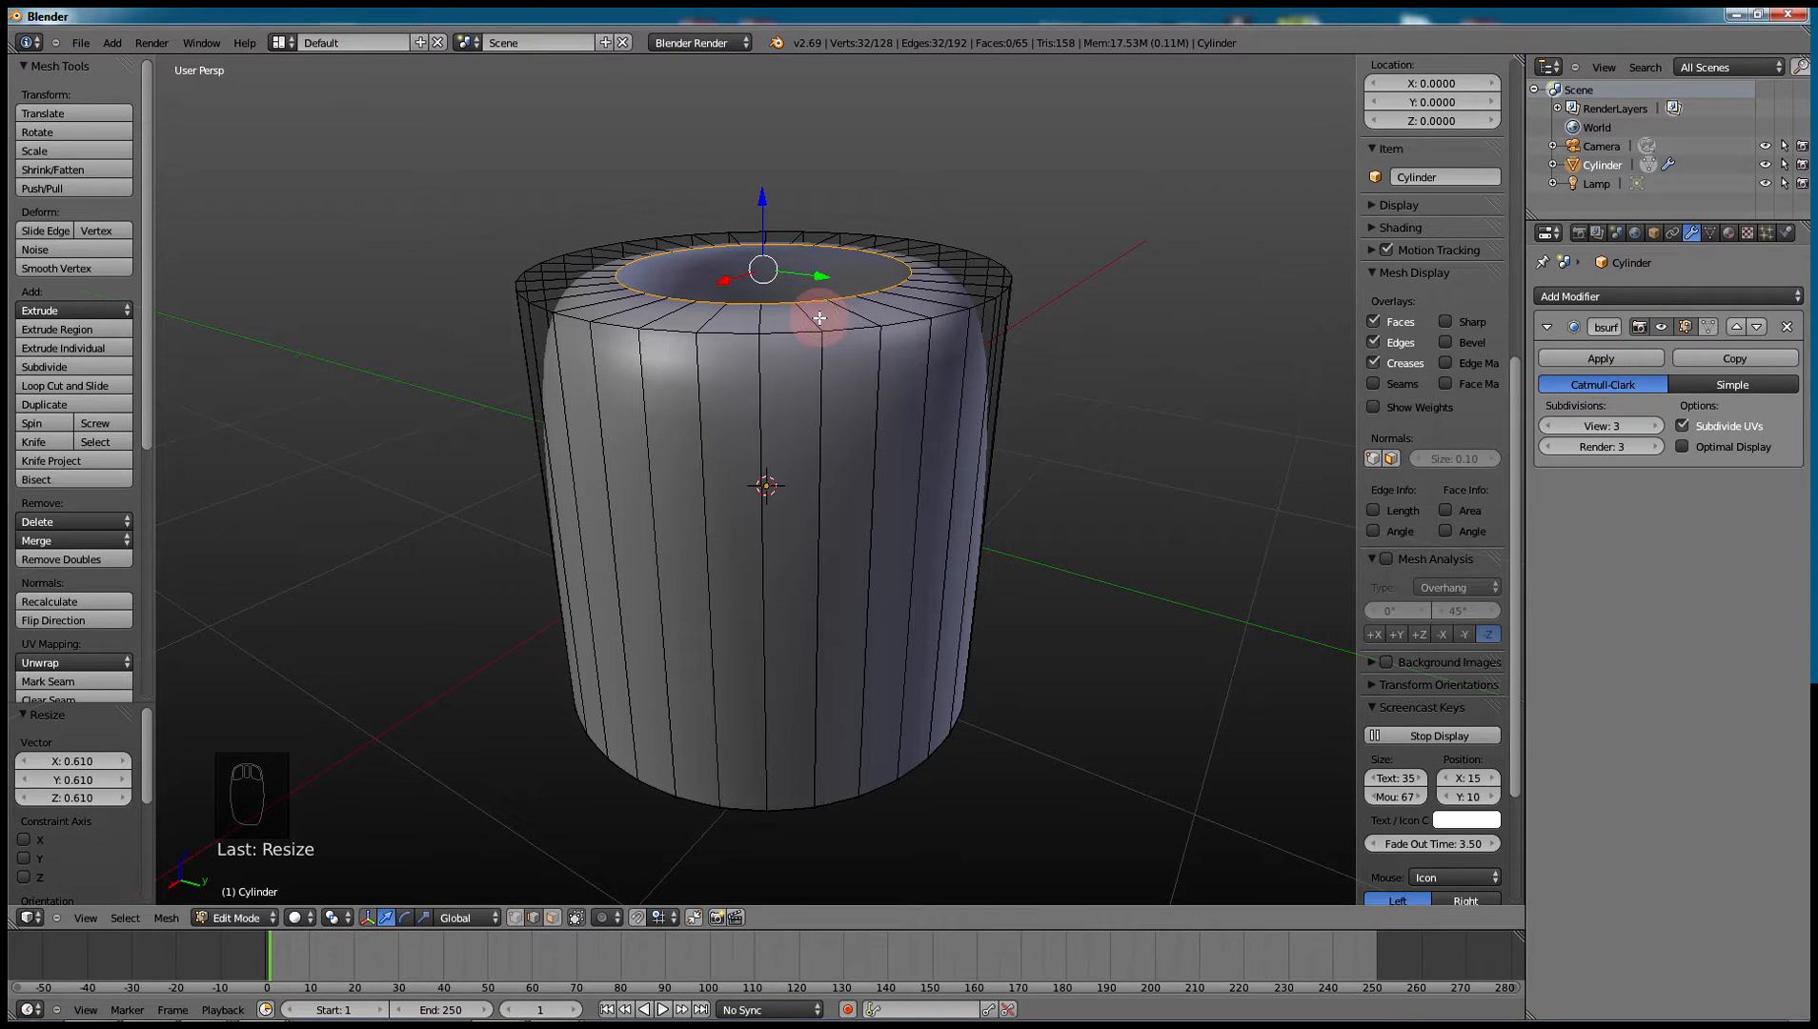
- Extrude the inner rim loop down about 0.33 along Z to form a recess, and return to Object Mode
{"action": "mouse_move", "coordinate": [831, 314]}
{"action": "middle_mouse_down"}
{"action": "mouse_move", "coordinate": [840, 346]}
{"action": "mouse_move", "coordinate": [833, 325]}
{"action": "middle_mouse_up"}
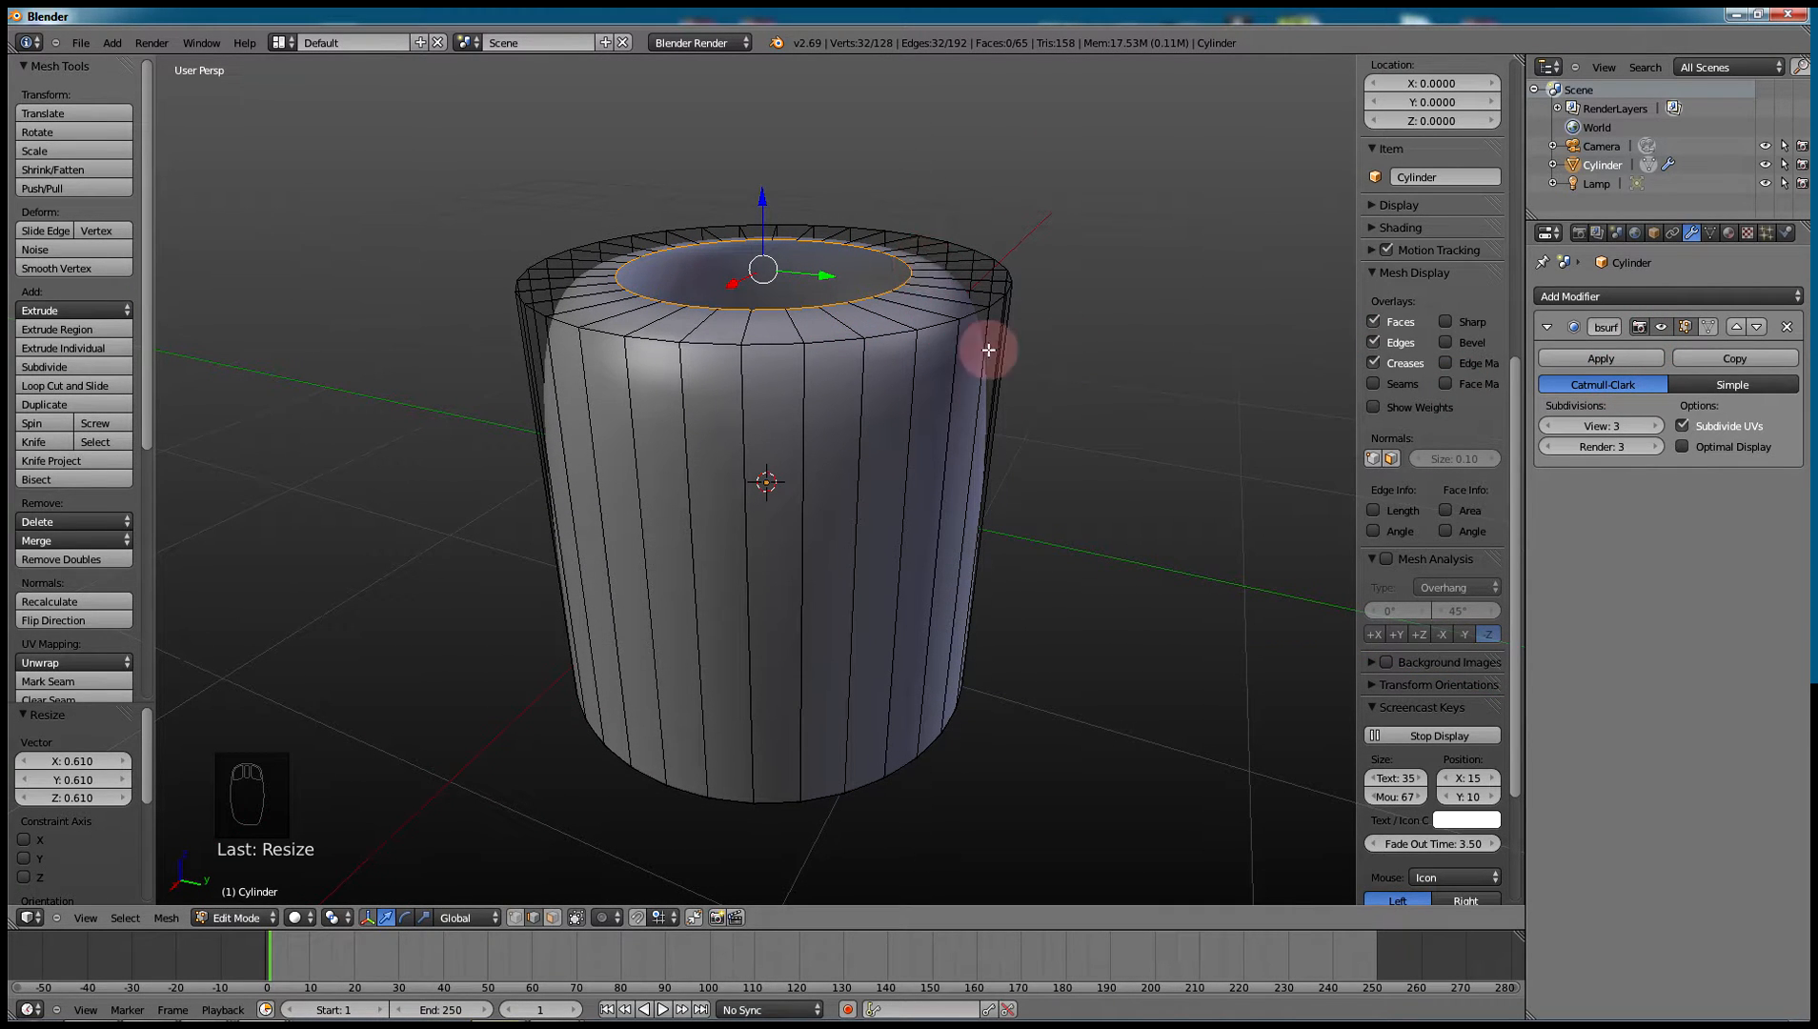
{"action": "key", "text": "e"}
{"action": "left_click", "coordinate": [915, 297]}
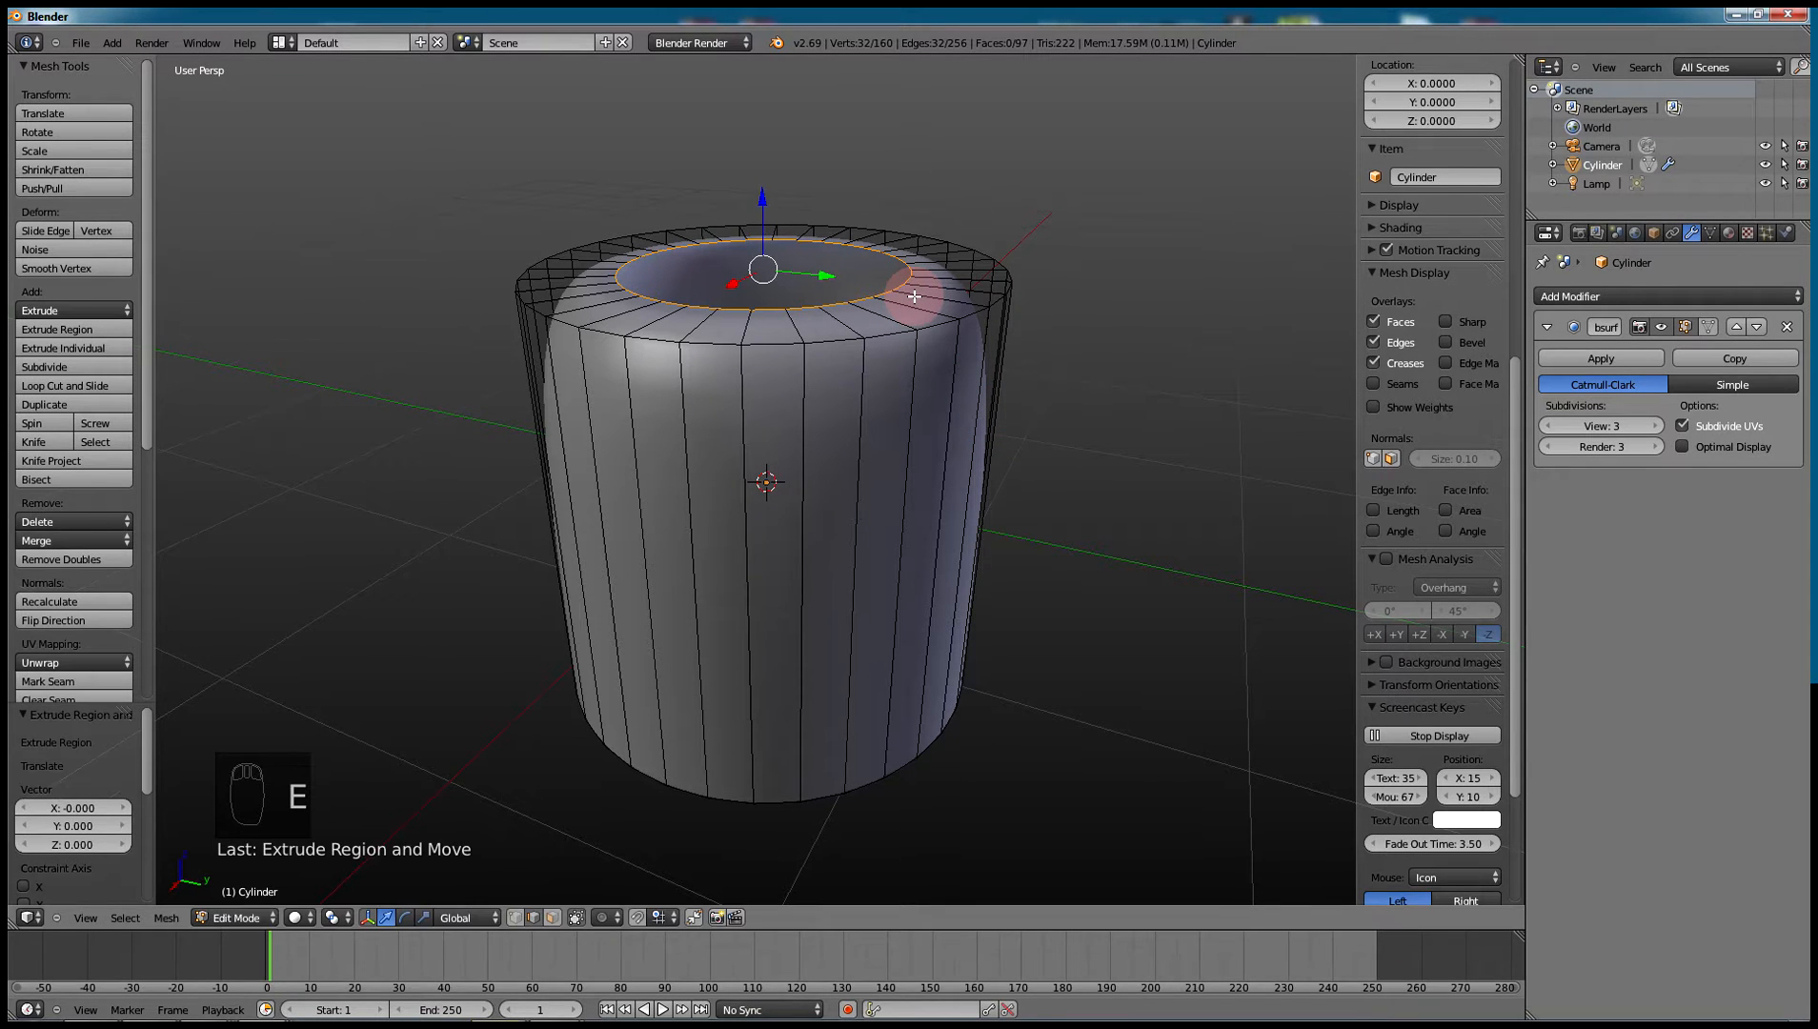
{"action": "key", "text": "g"}
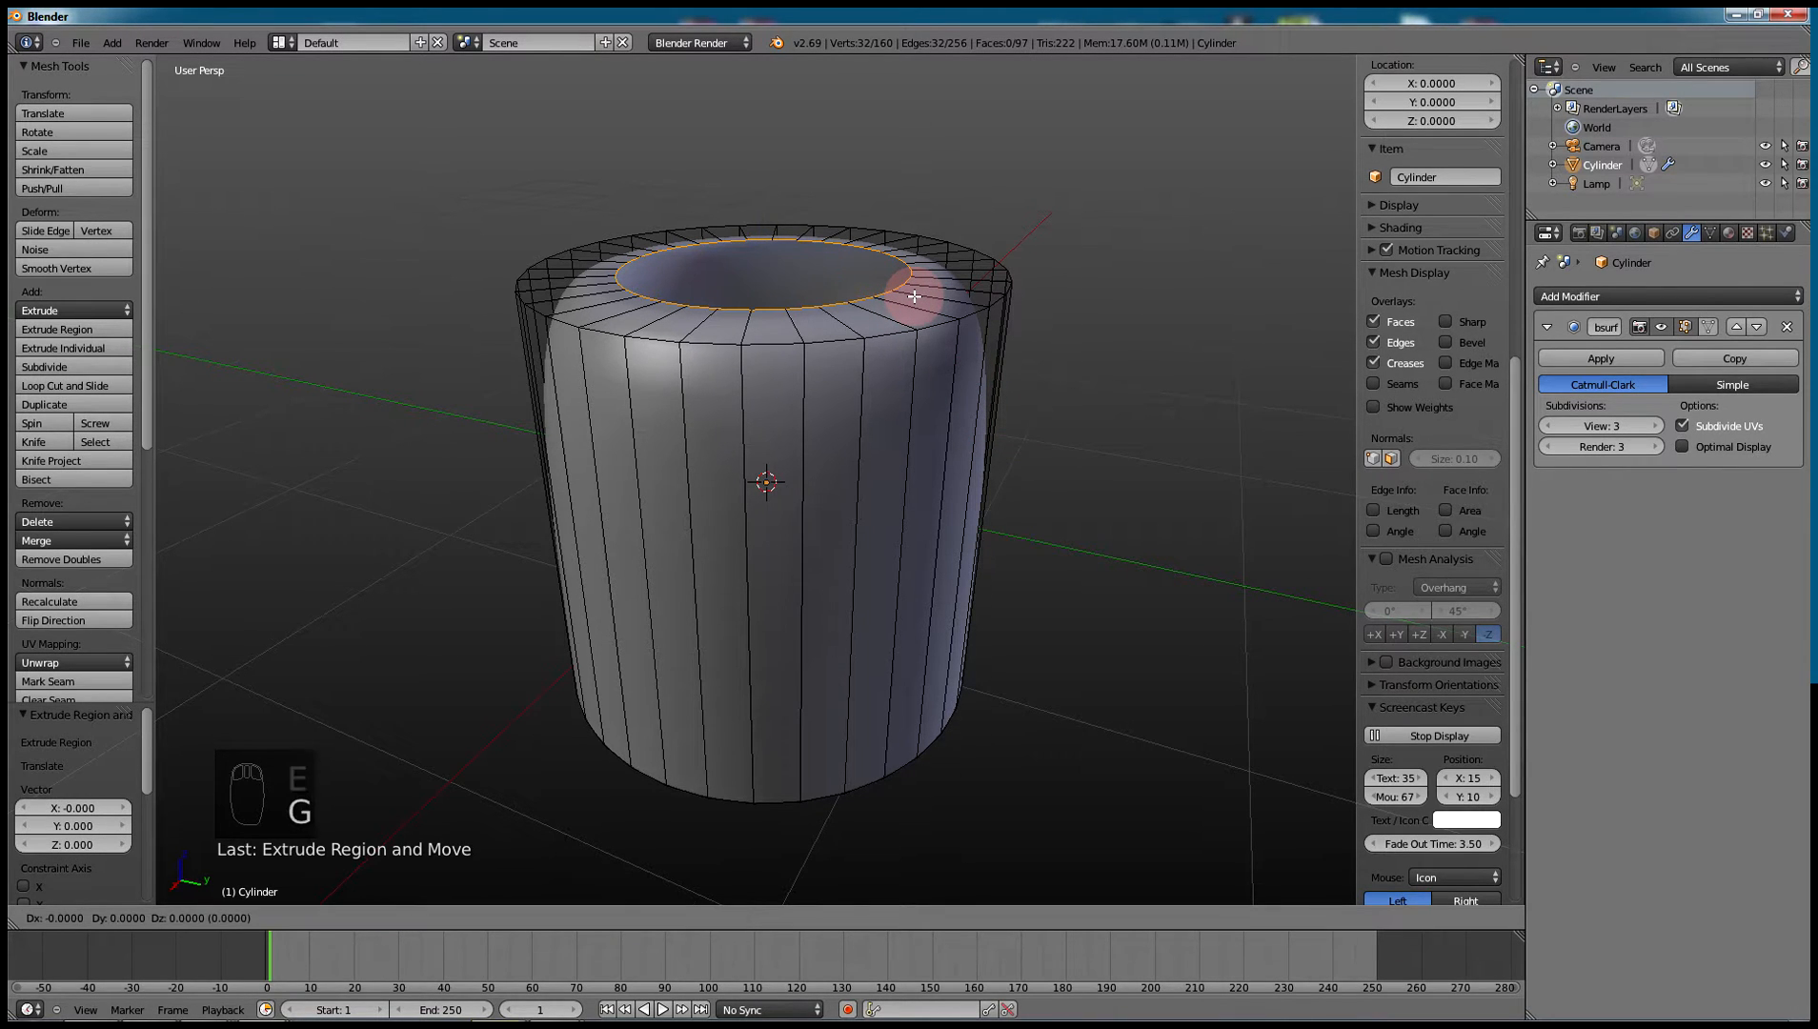
{"action": "key", "text": "z"}
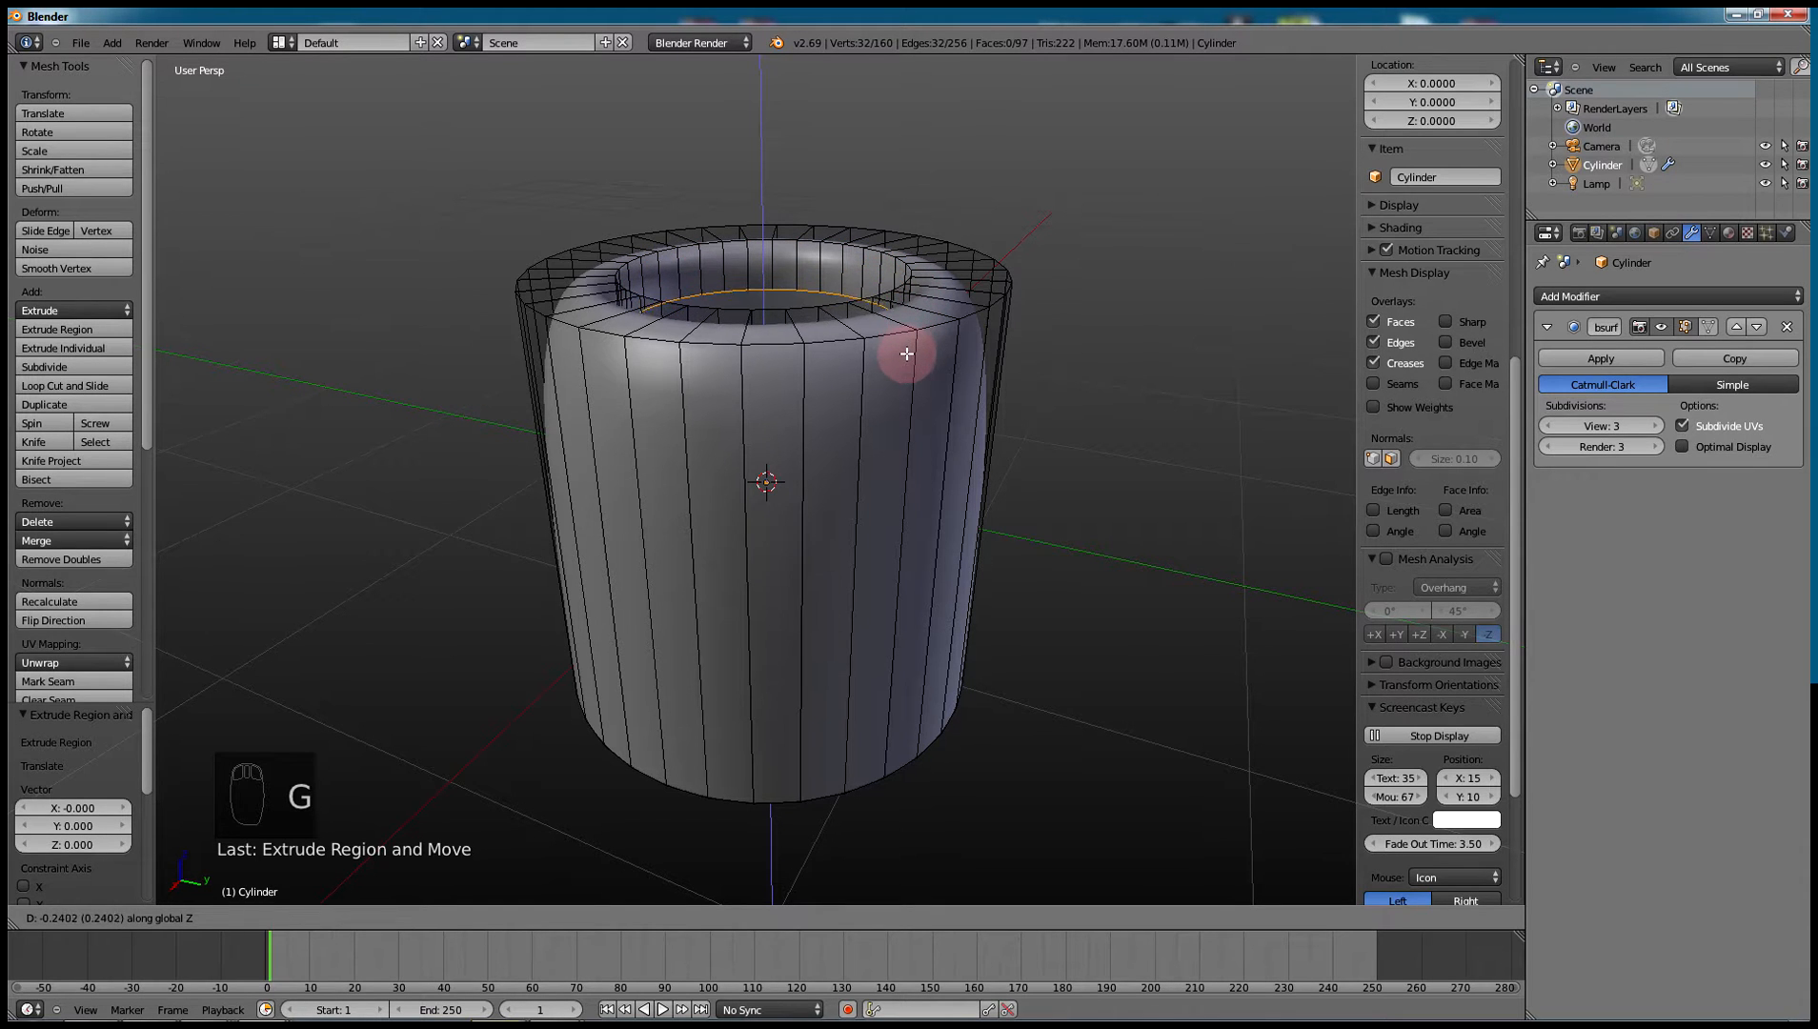
{"action": "left_click", "coordinate": [904, 373]}
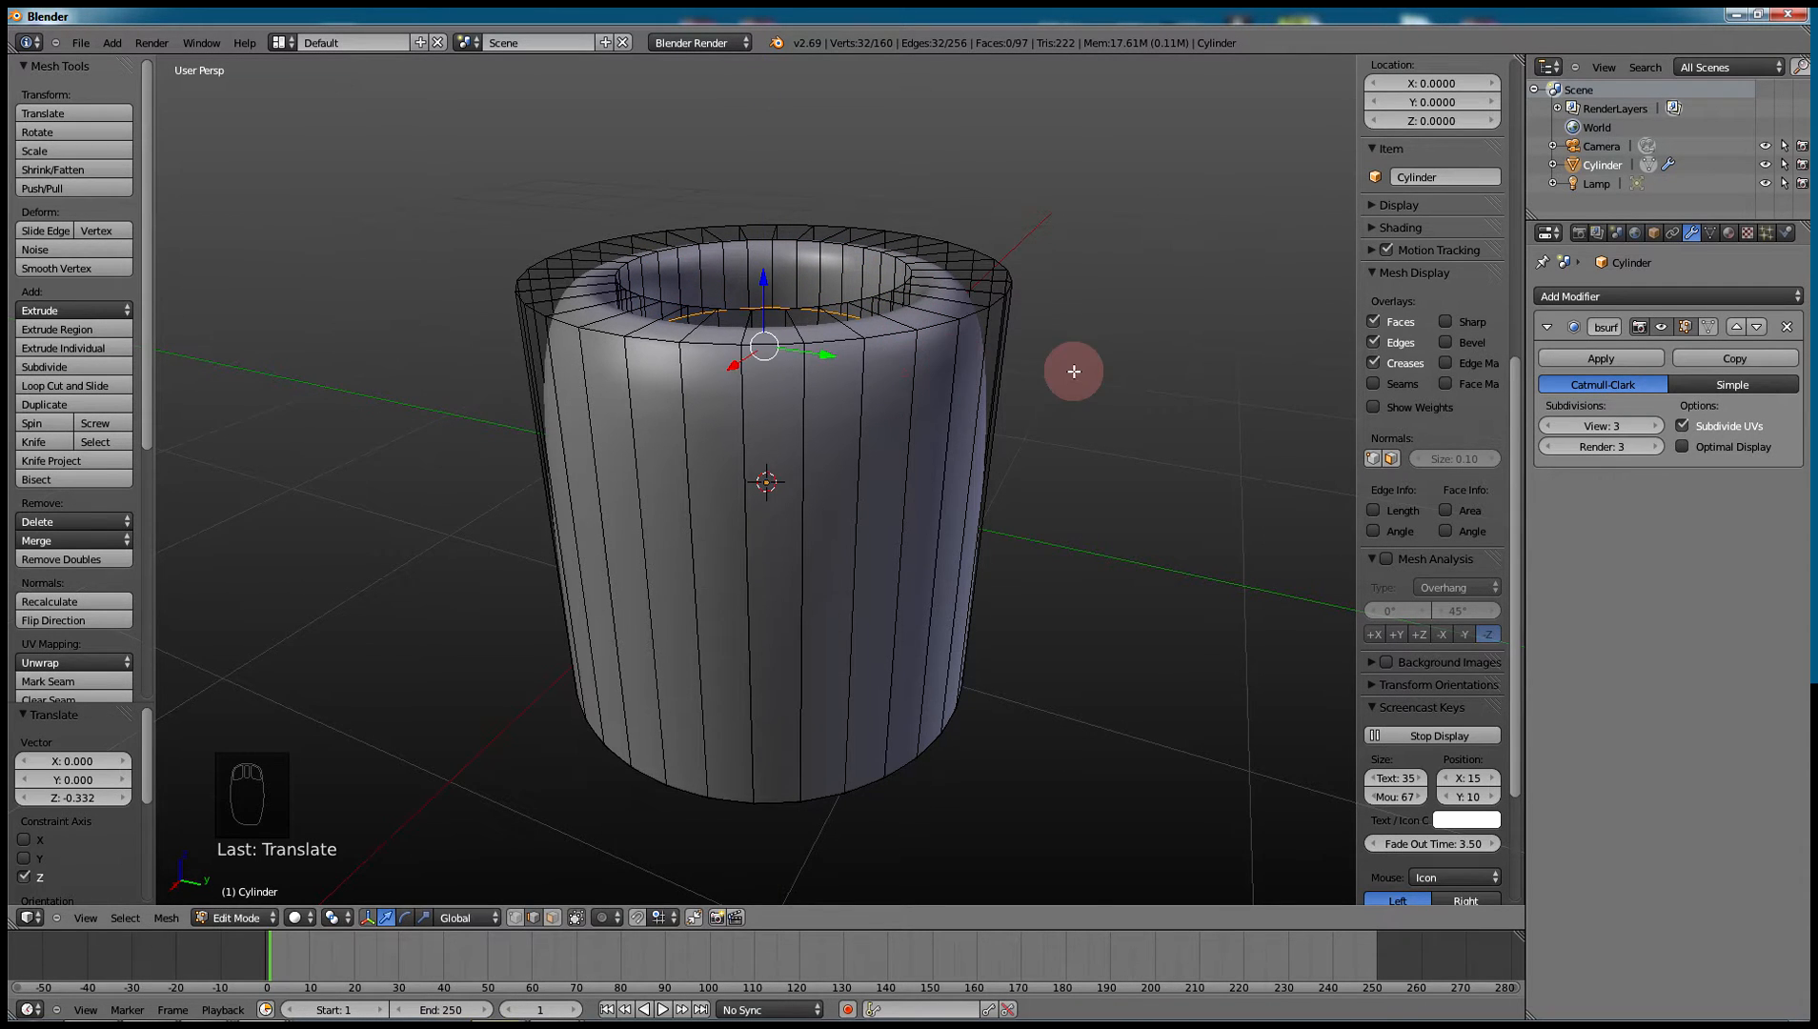
{"action": "middle_click_drag", "start_coordinate": [1071, 370], "coordinate": [1039, 392]}
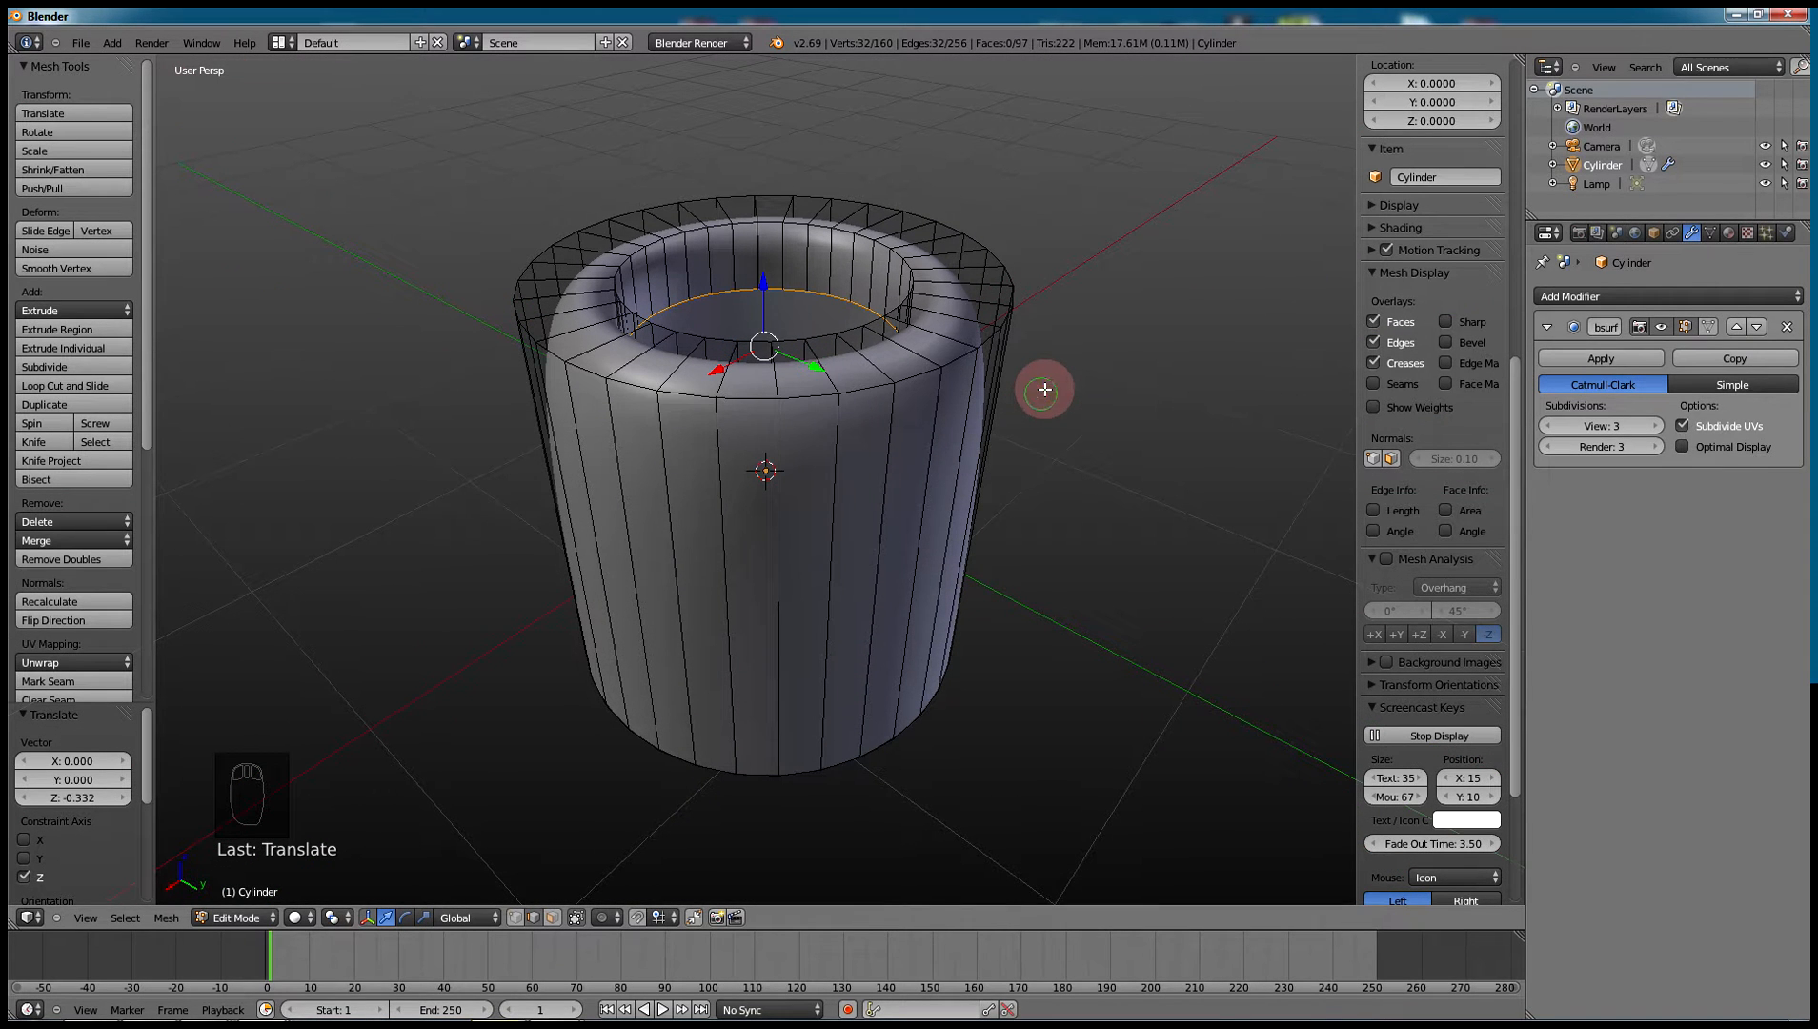
{"action": "left_click", "coordinate": [1597, 358]}
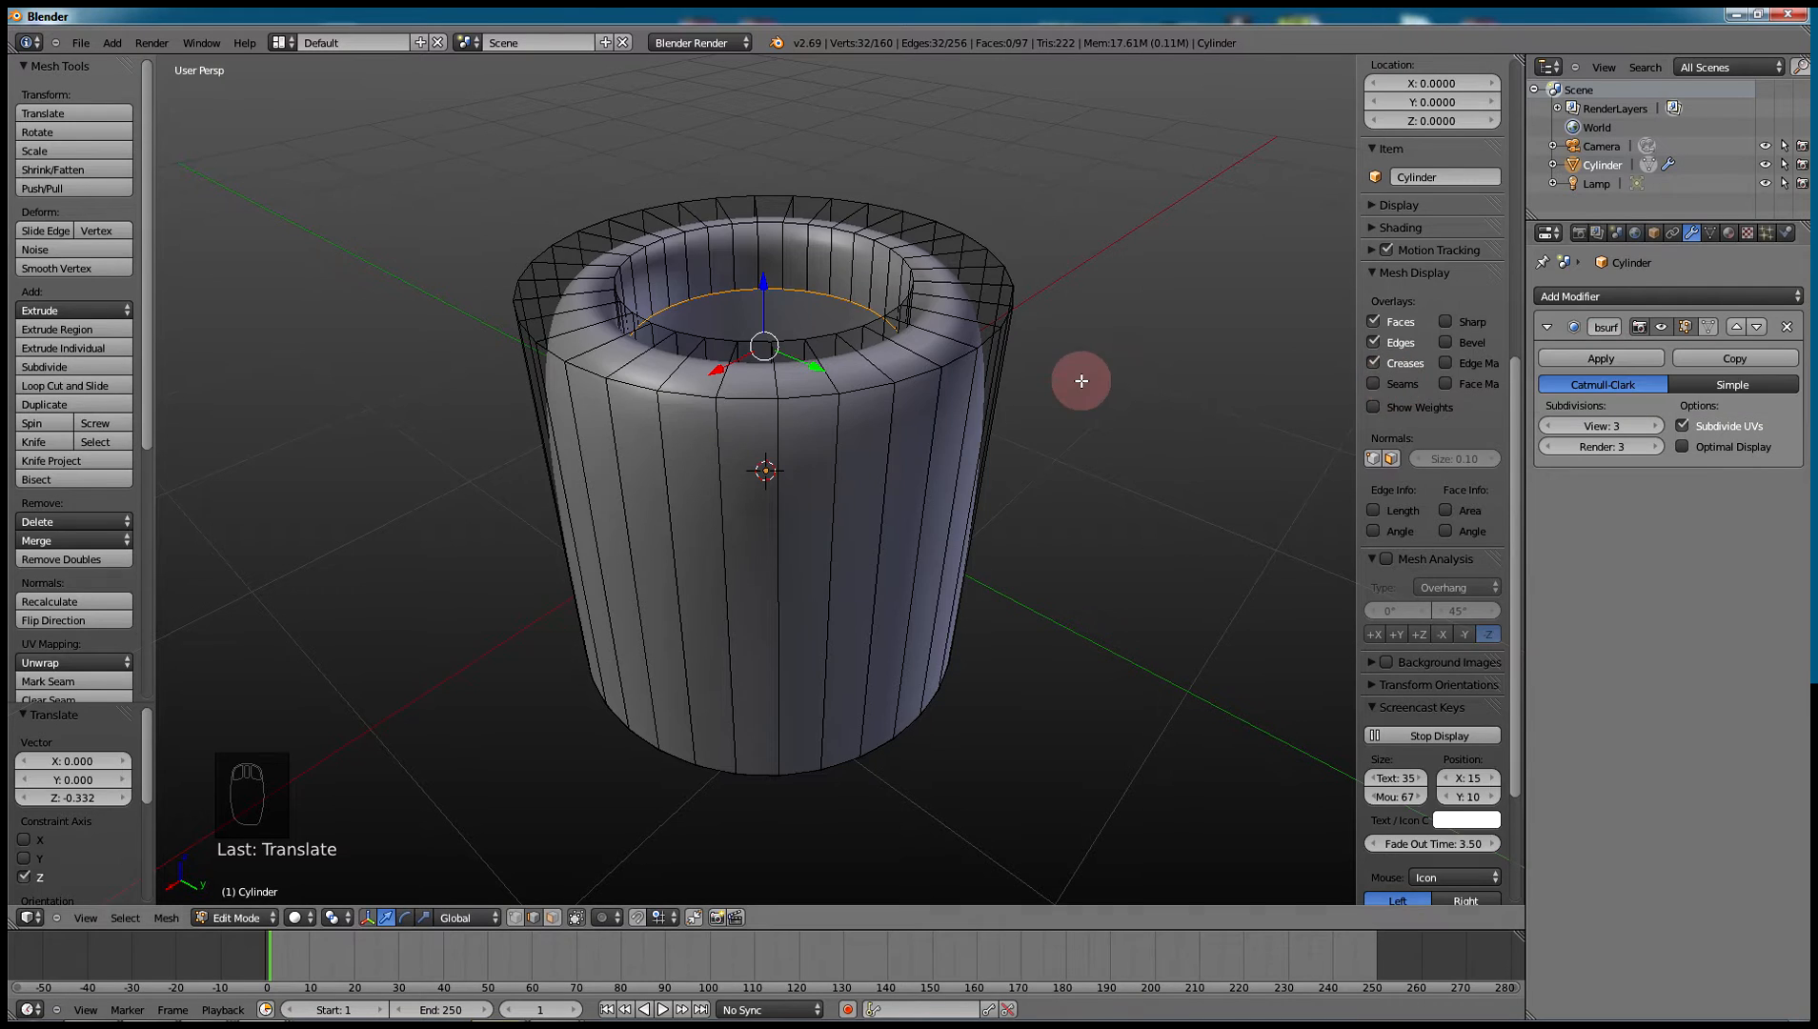
{"action": "key", "text": "Tab"}
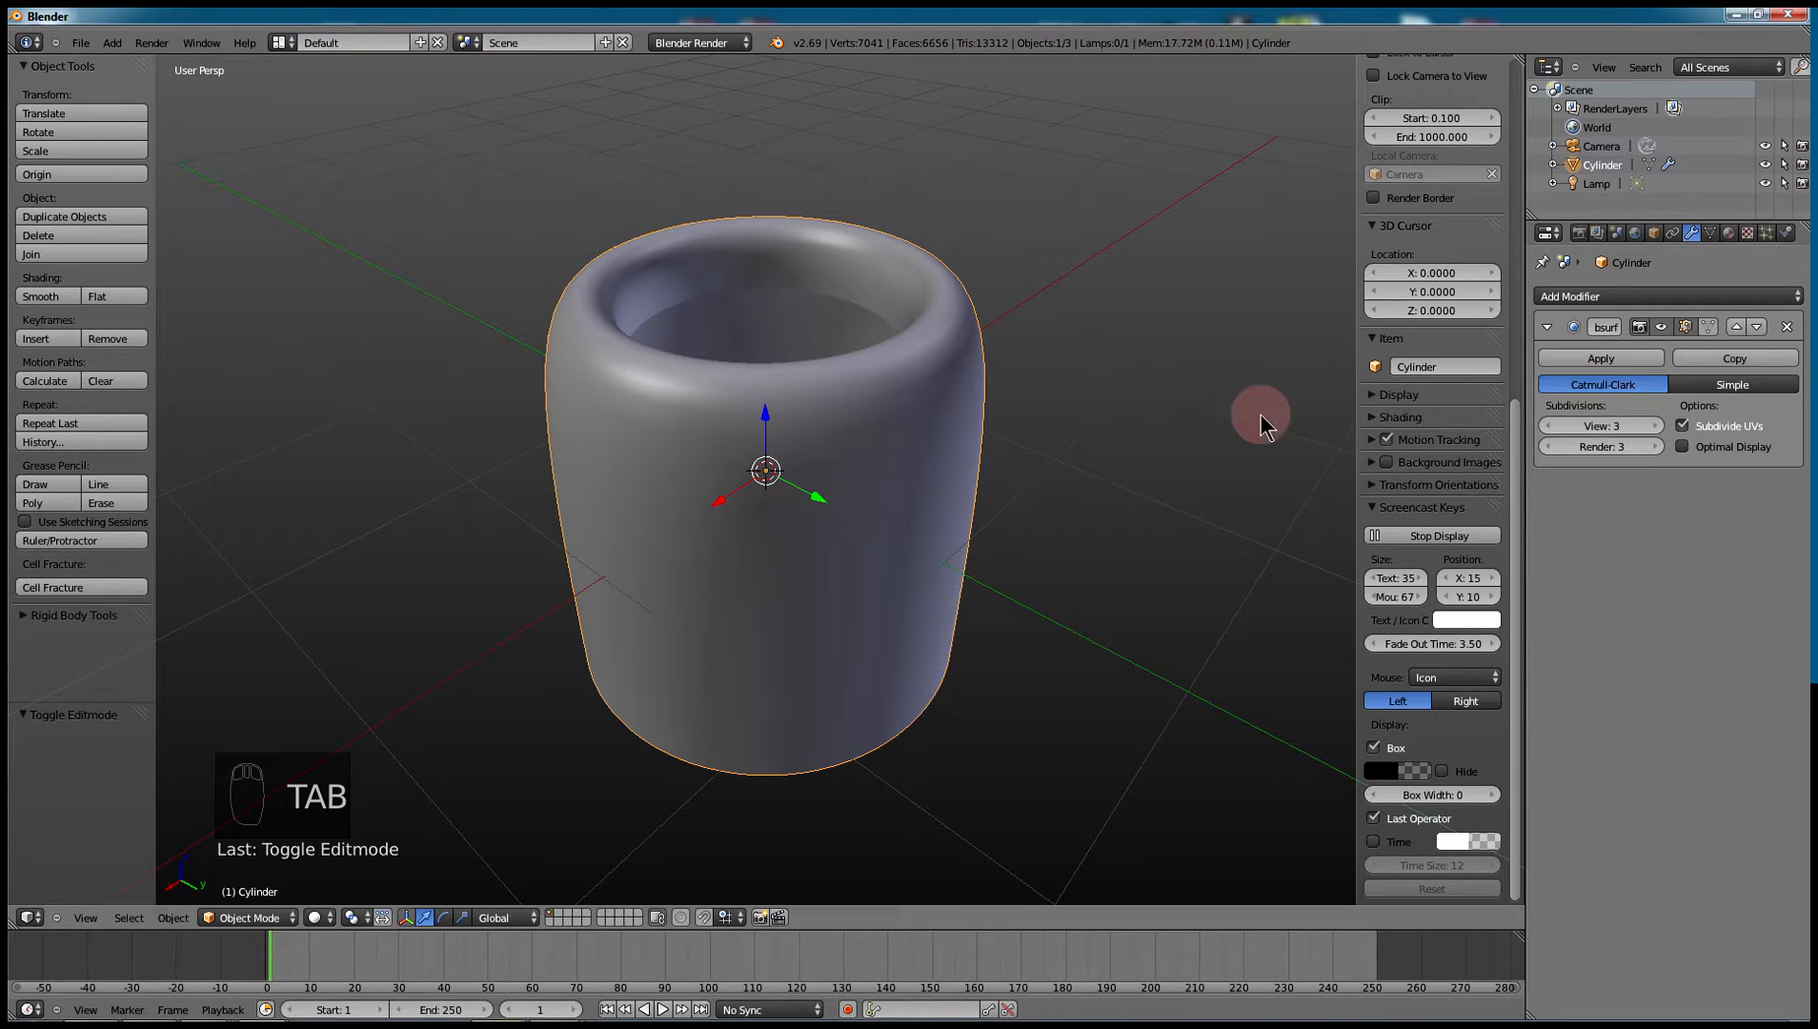
- Try an Edge Split modifier below the Subdivision Surface with its split angle lowered to 14°, and remove it
{"action": "left_click", "coordinate": [1682, 297]}
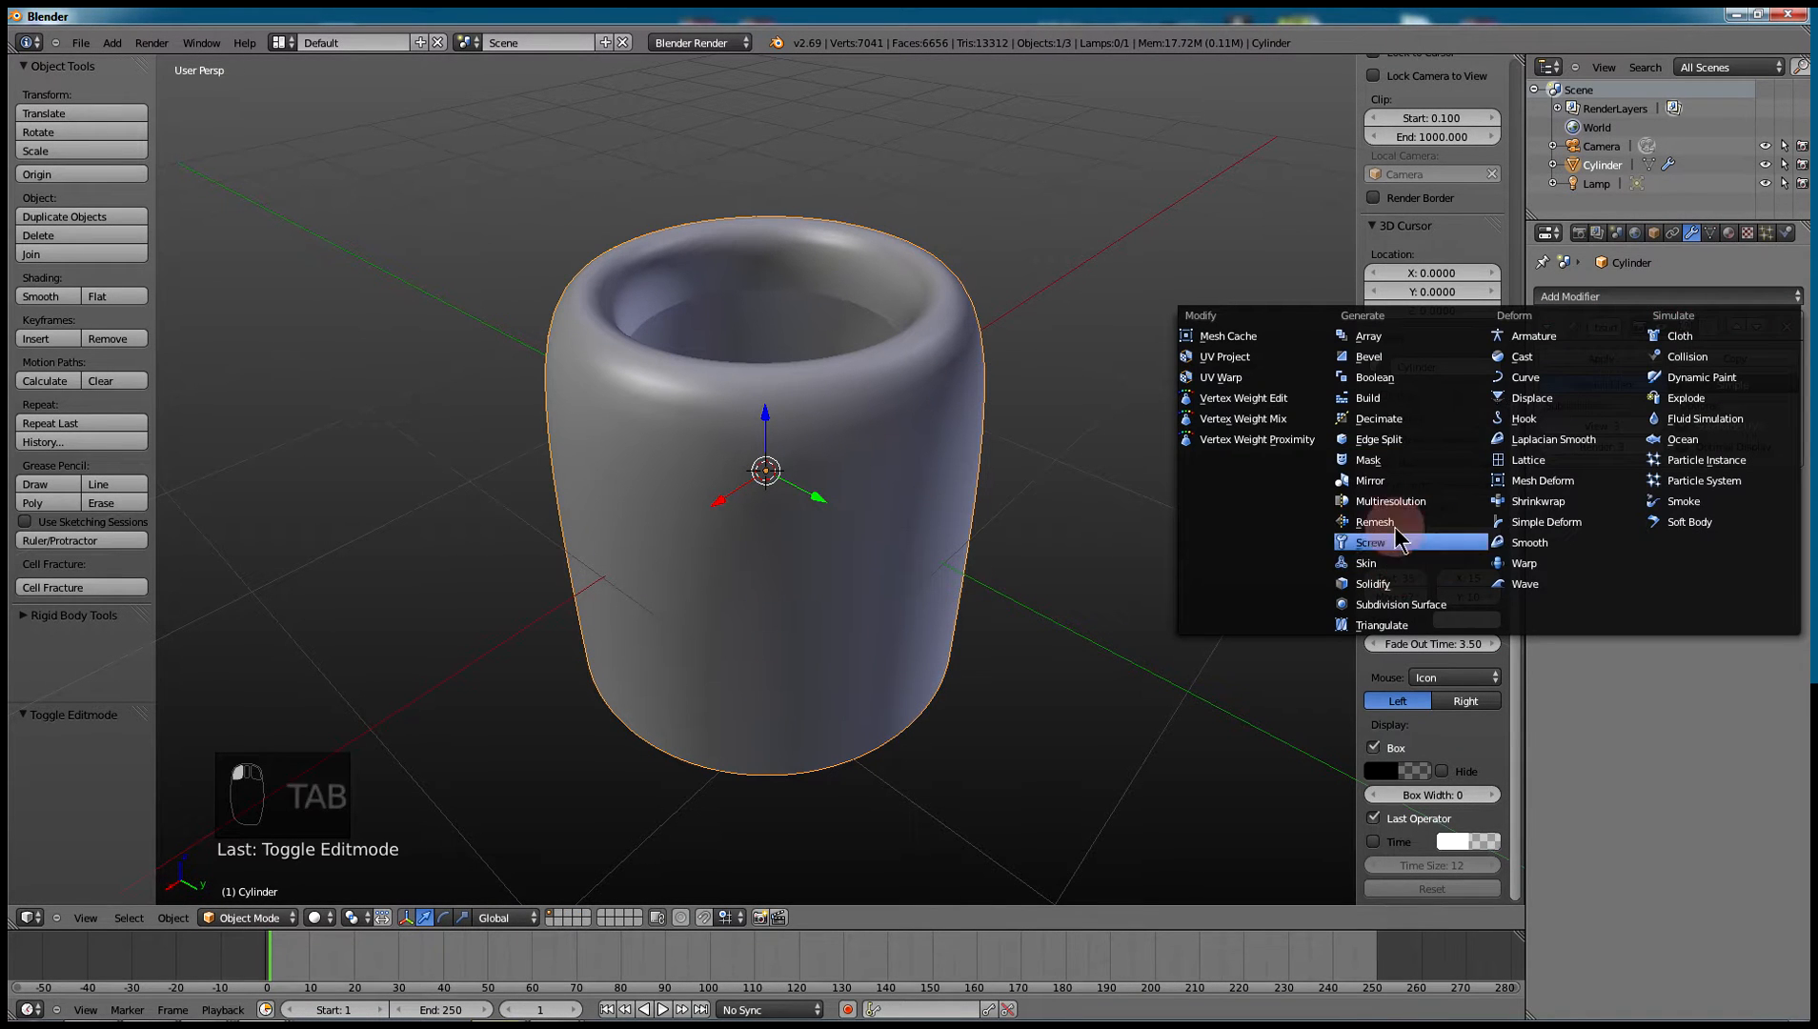
{"action": "left_click", "coordinate": [1396, 442]}
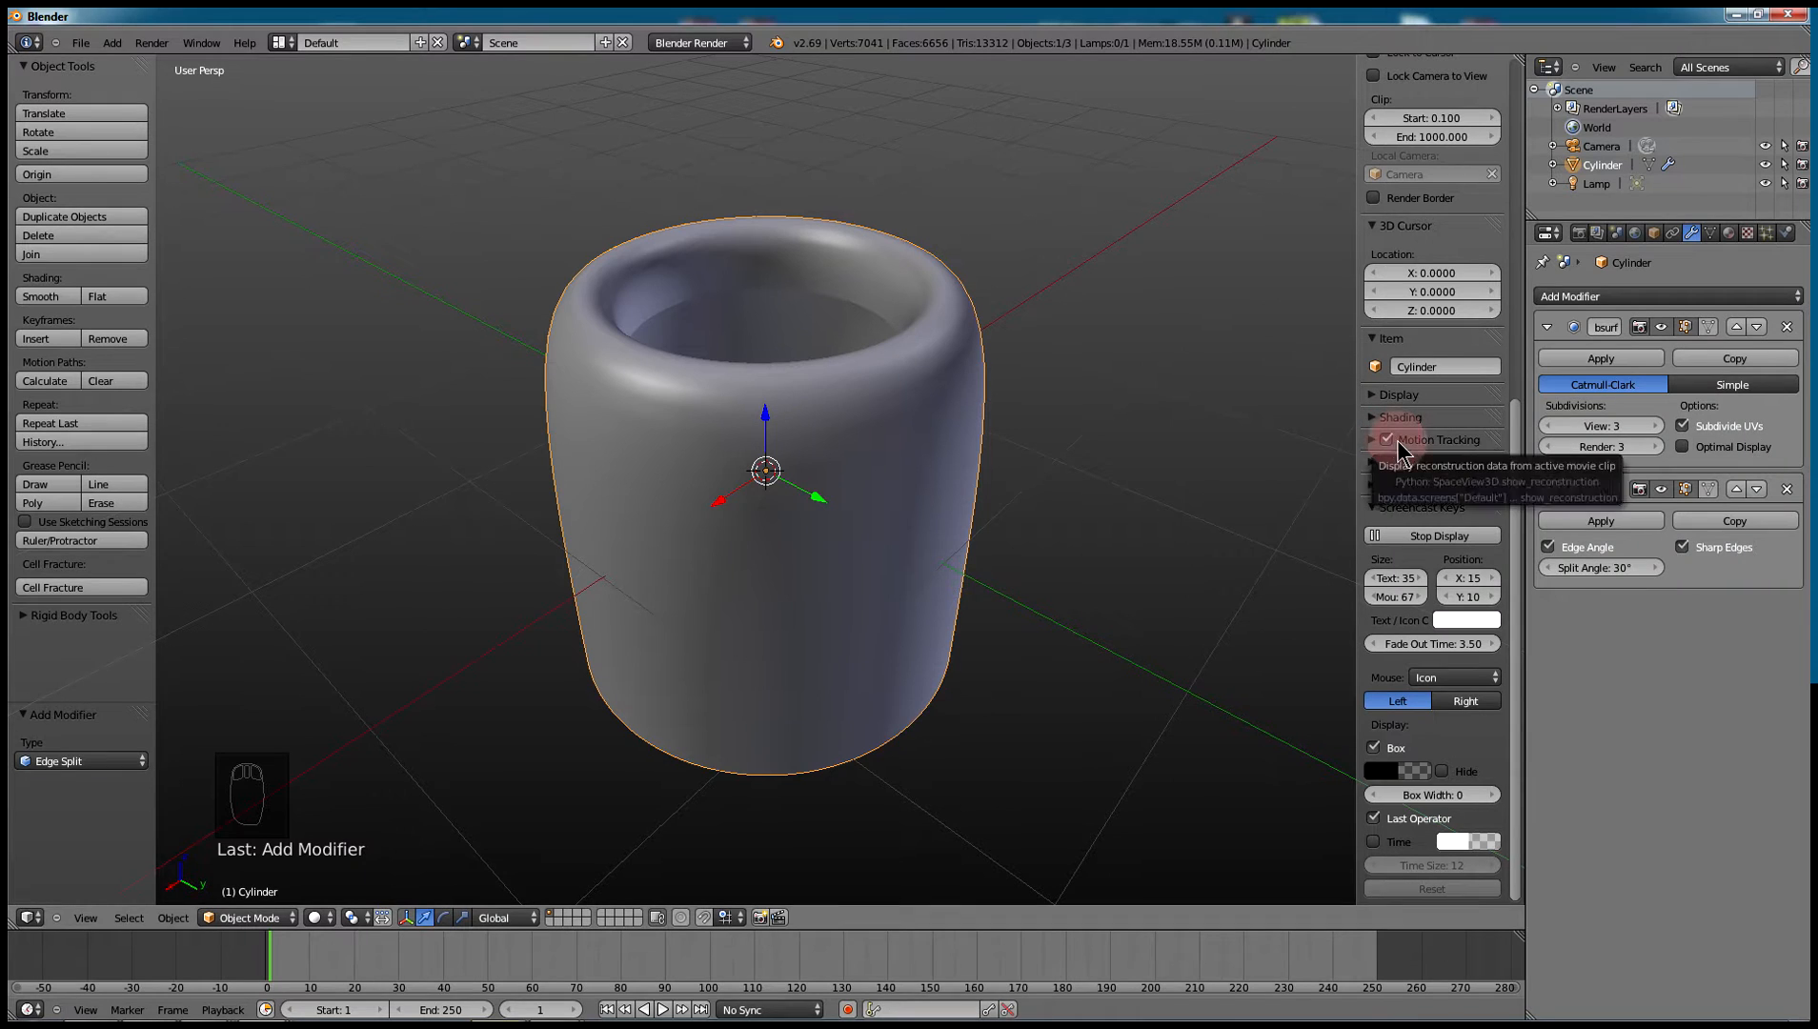
{"action": "mouse_move", "coordinate": [1587, 578]}
{"action": "left_mouse_down"}
{"action": "mouse_move", "coordinate": [1608, 578]}
{"action": "mouse_move", "coordinate": [1511, 575]}
{"action": "mouse_move", "coordinate": [1525, 588]}
{"action": "left_mouse_up"}
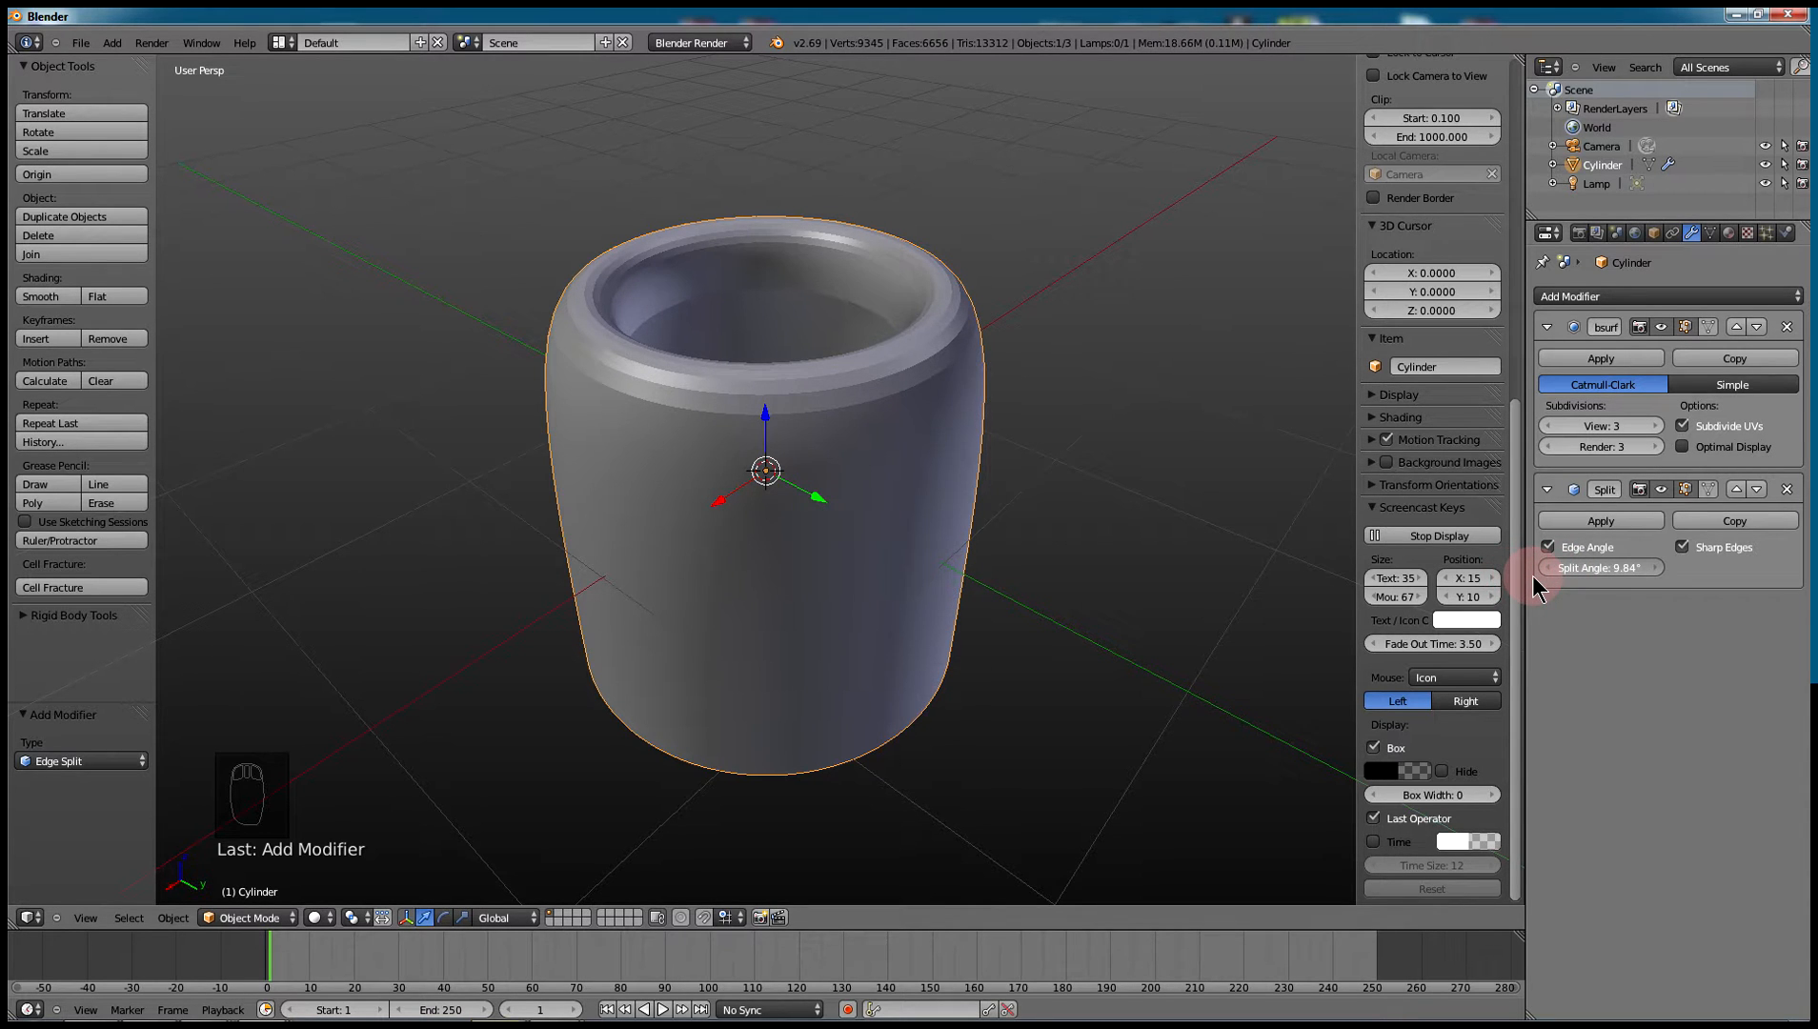
{"action": "mouse_move", "coordinate": [1532, 575]}
{"action": "left_mouse_down"}
{"action": "mouse_move", "coordinate": [1515, 576]}
{"action": "mouse_move", "coordinate": [1574, 583]}
{"action": "mouse_move", "coordinate": [1540, 573]}
{"action": "left_mouse_up"}
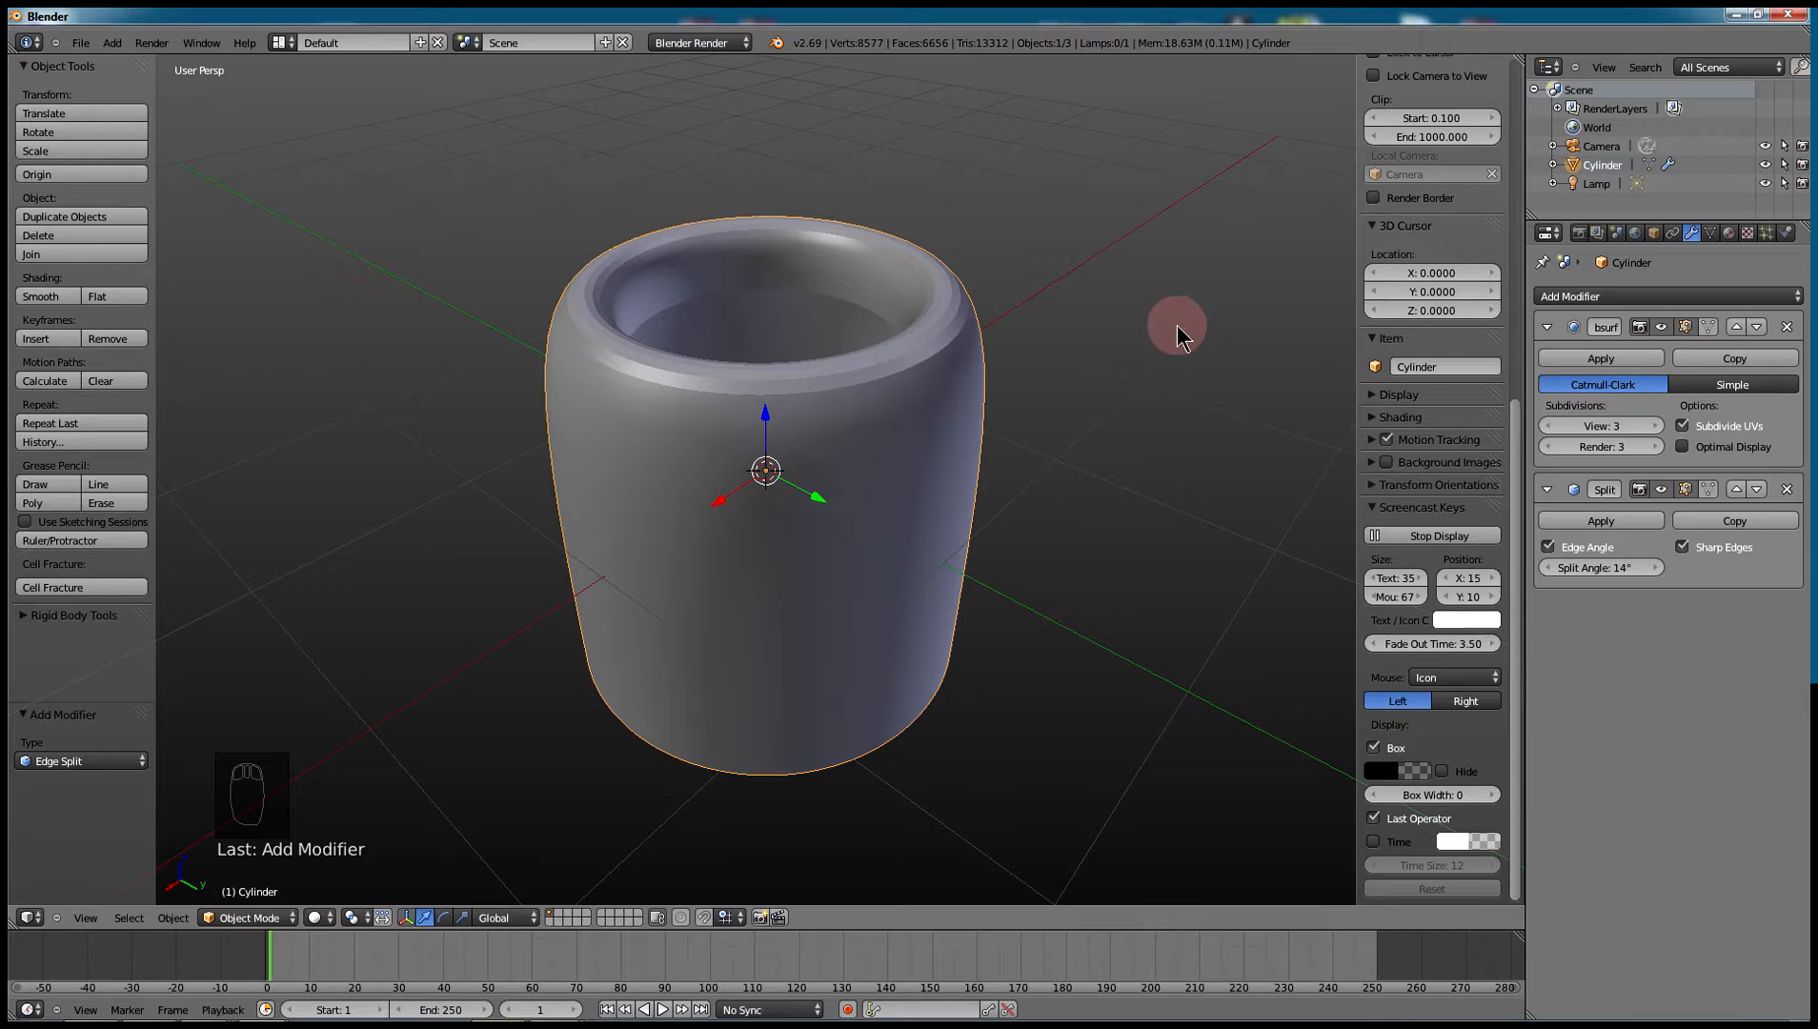
{"action": "left_click", "coordinate": [1786, 489]}
- Turn off the Subdivision Surface modifier's viewport display and inspect the unsubdivided cylinder's shading
{"action": "middle_click_drag", "start_coordinate": [835, 345], "coordinate": [1065, 391]}
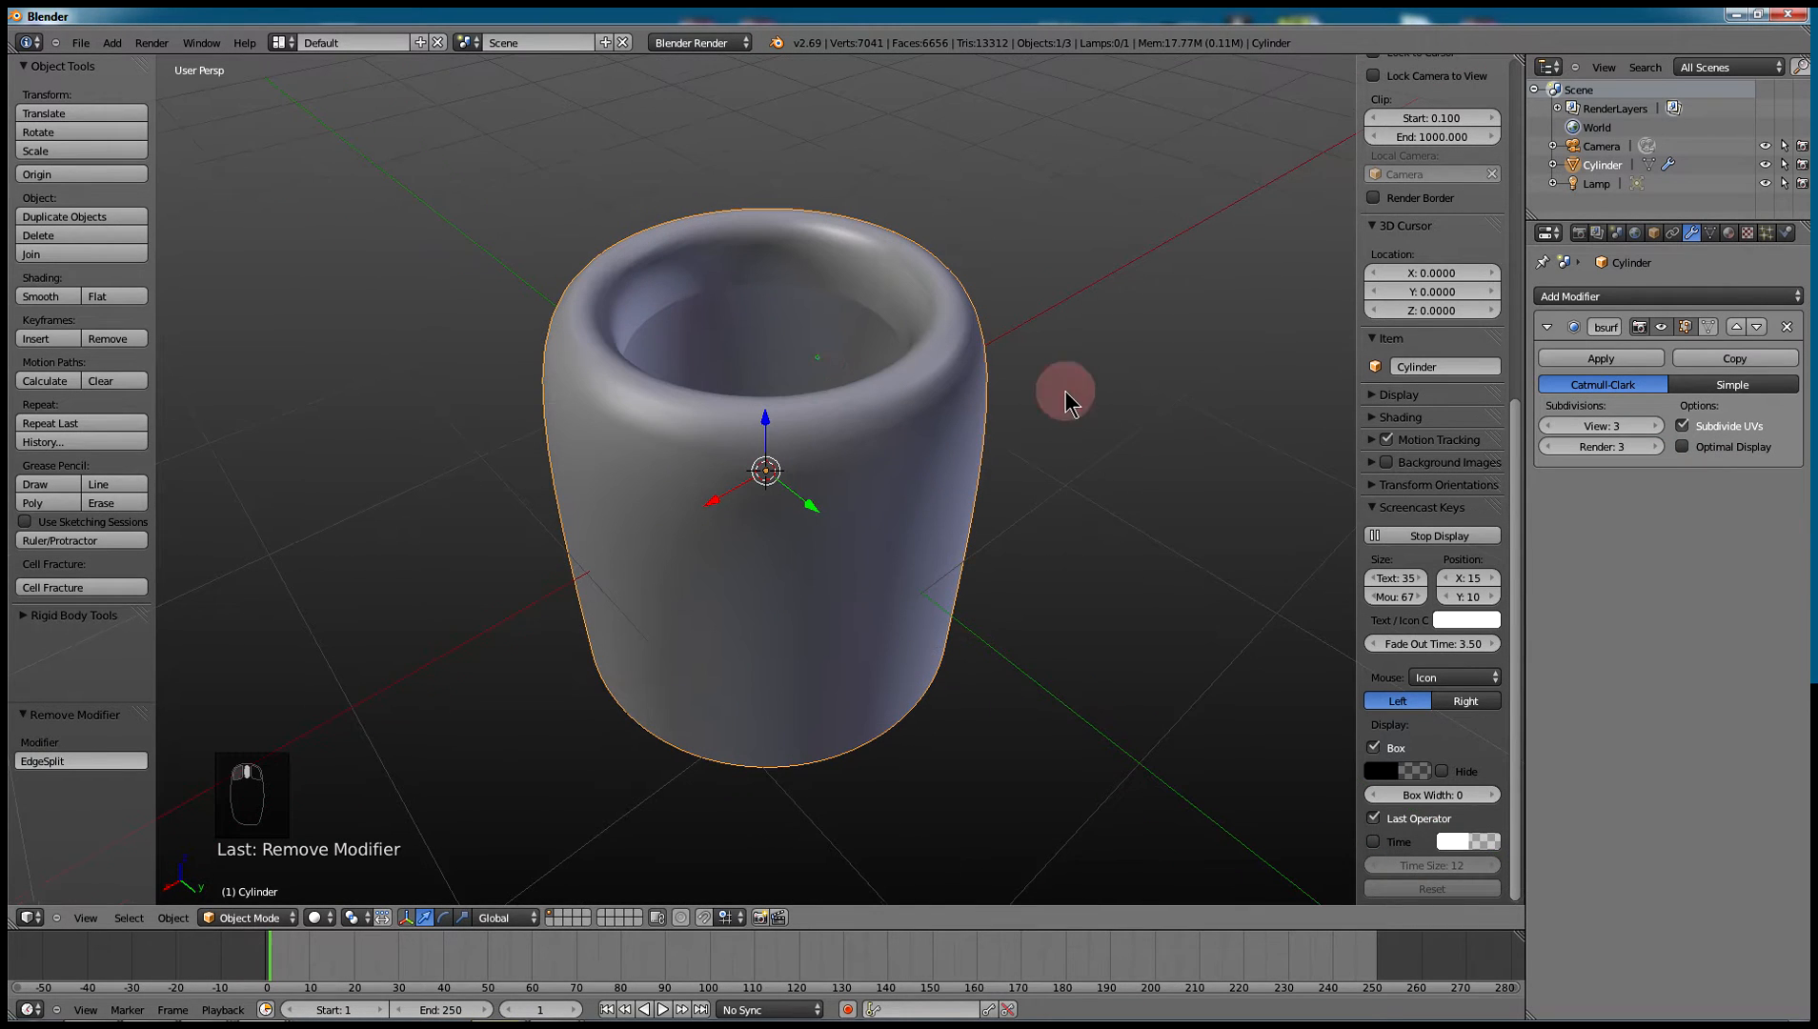
{"action": "left_click", "coordinate": [1660, 326]}
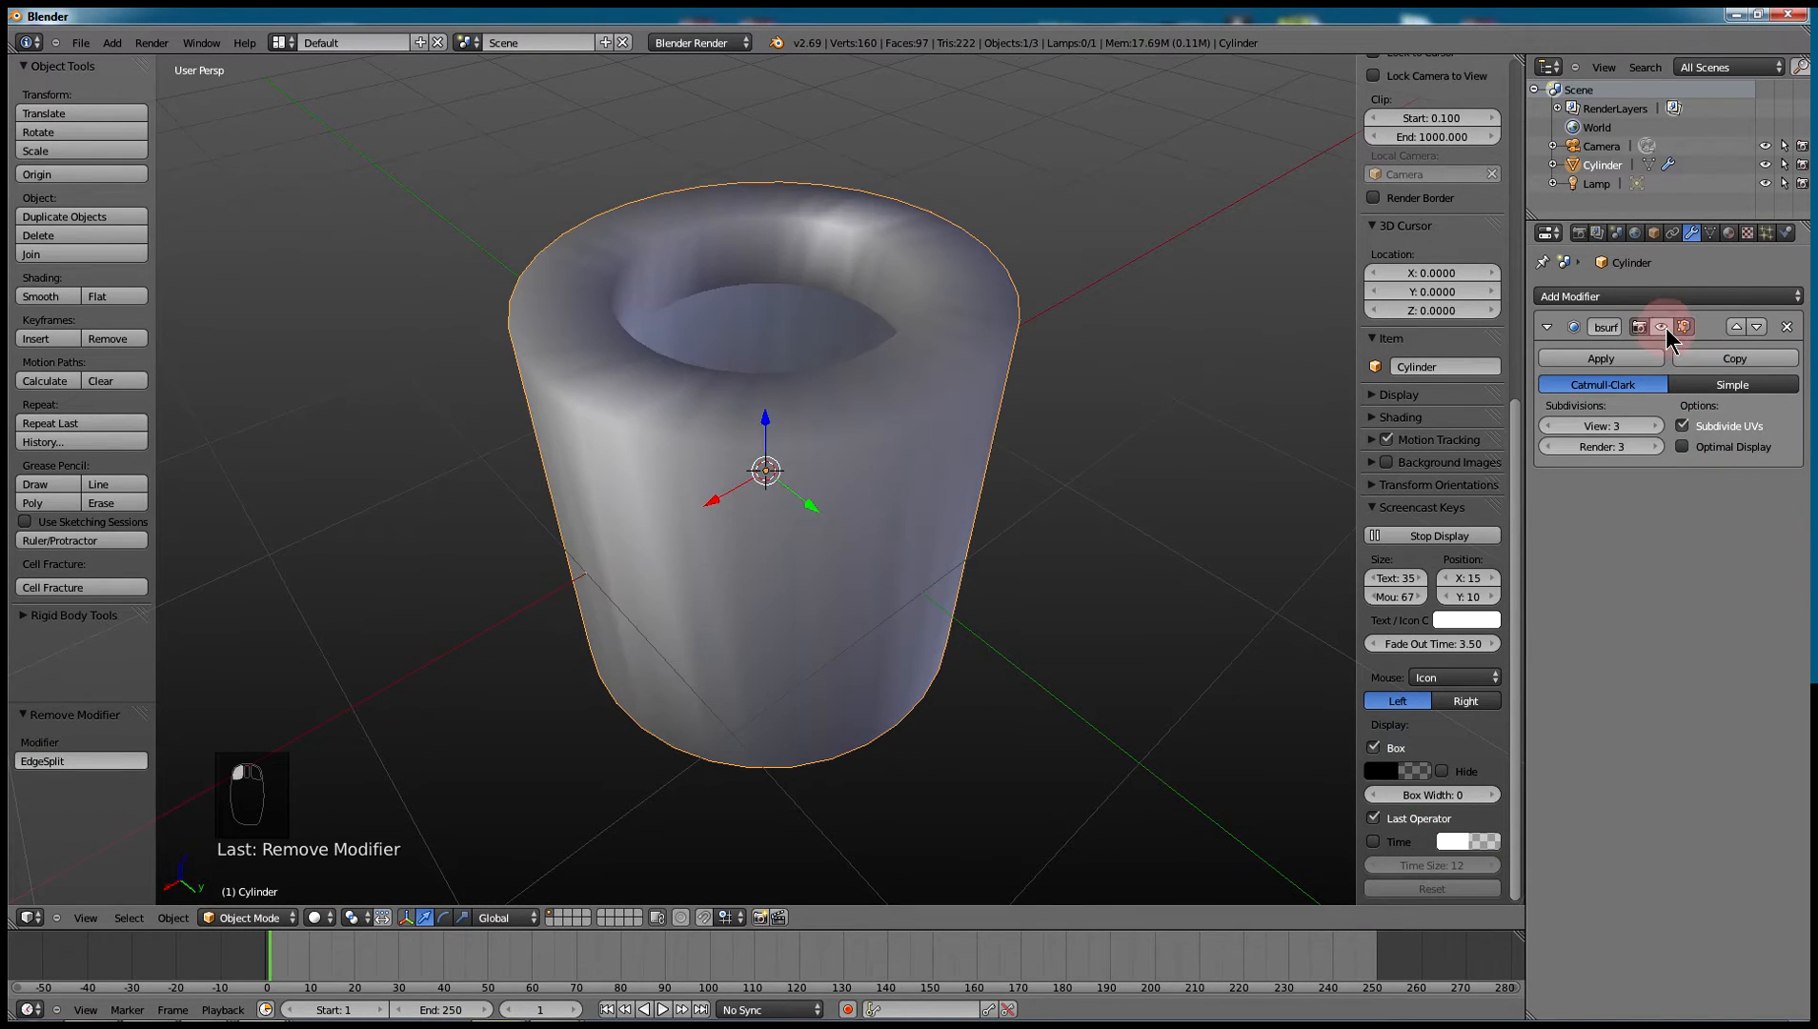
{"action": "middle_click_drag", "start_coordinate": [946, 354], "coordinate": [1024, 362]}
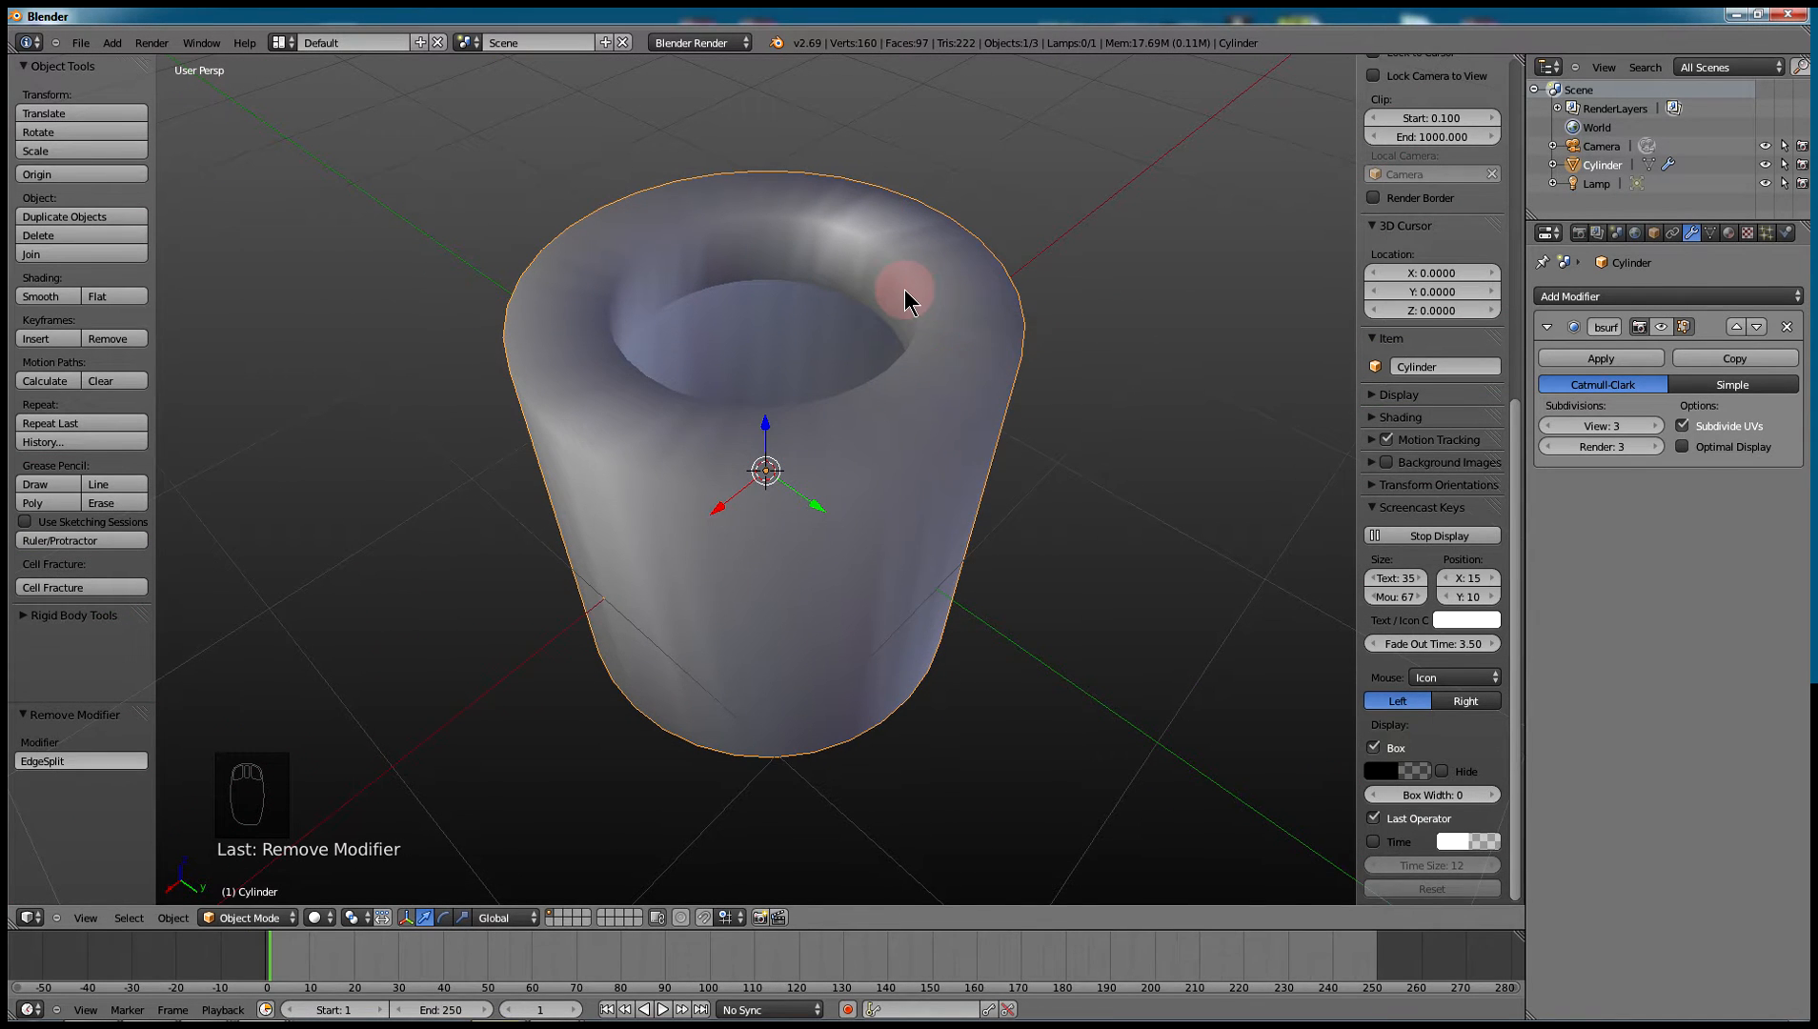
- In Edit Mode, extrude the recess's lower edge loop and scale it inward to about 0.46 to form a floor ring
{"action": "key", "text": "Tab"}
{"action": "middle_click_drag", "start_coordinate": [851, 337], "coordinate": [815, 344]}
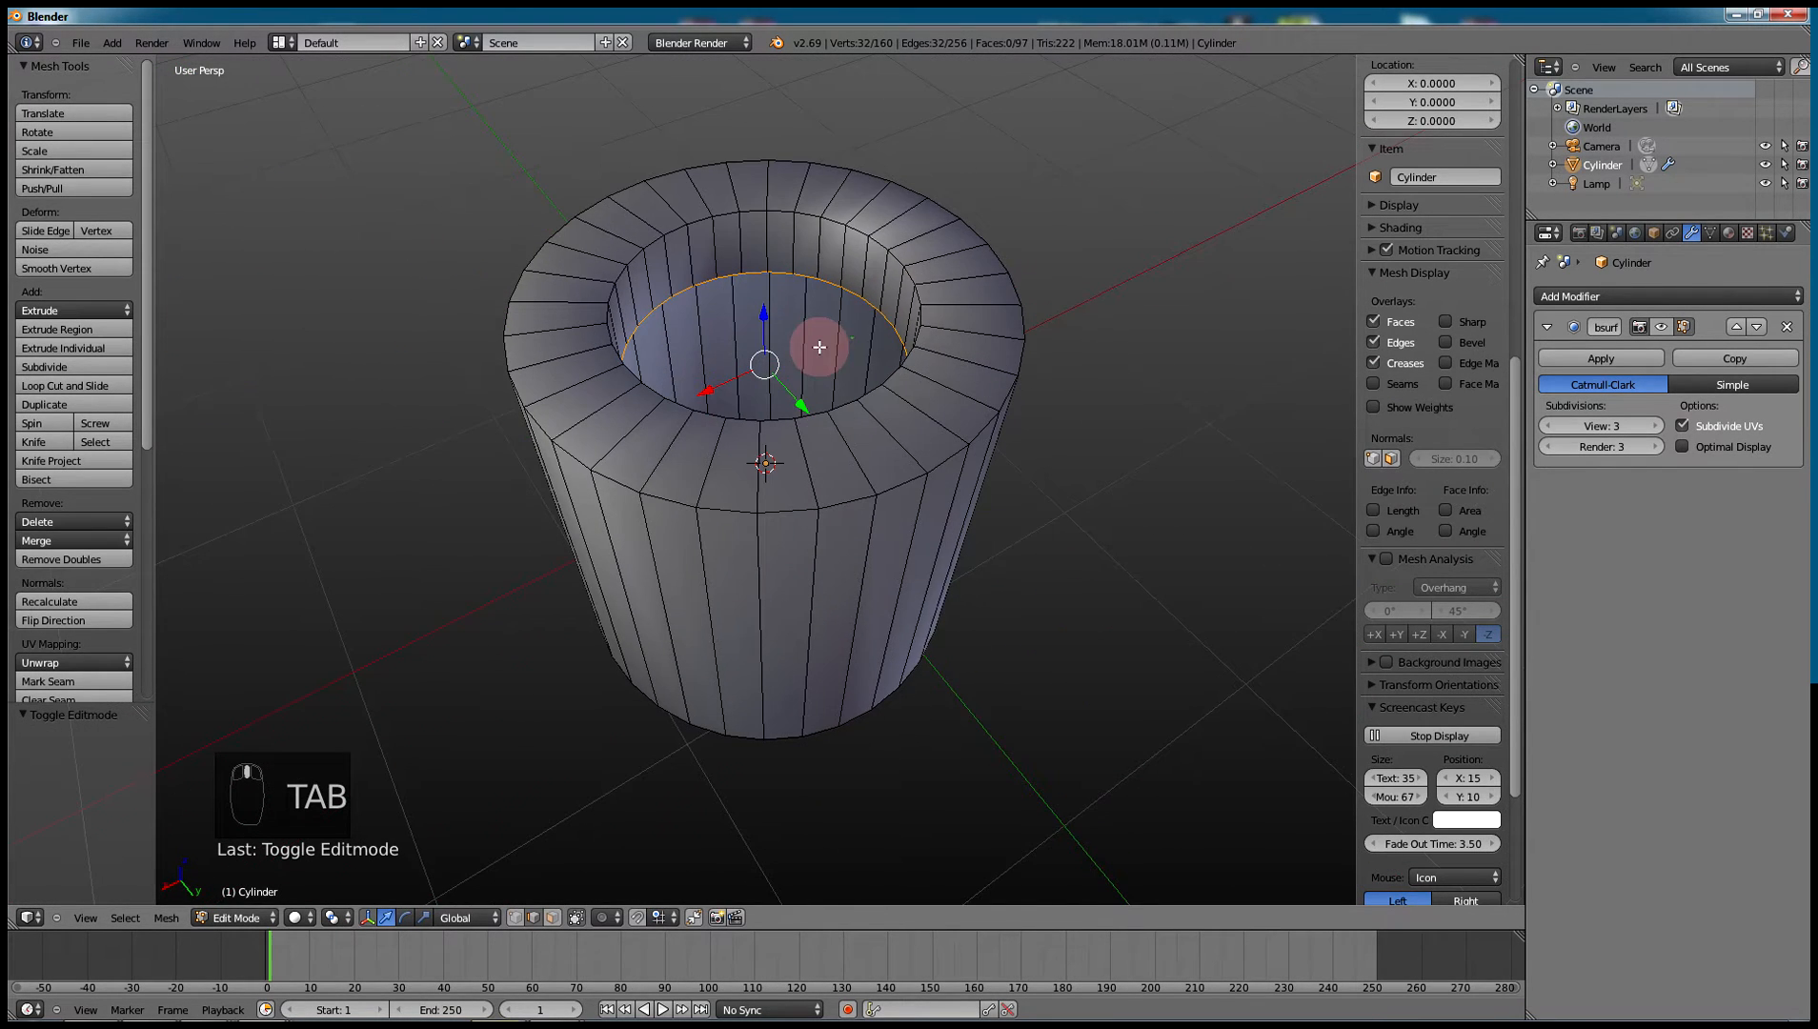
{"action": "key", "text": "e"}
{"action": "left_click", "coordinate": [865, 330]}
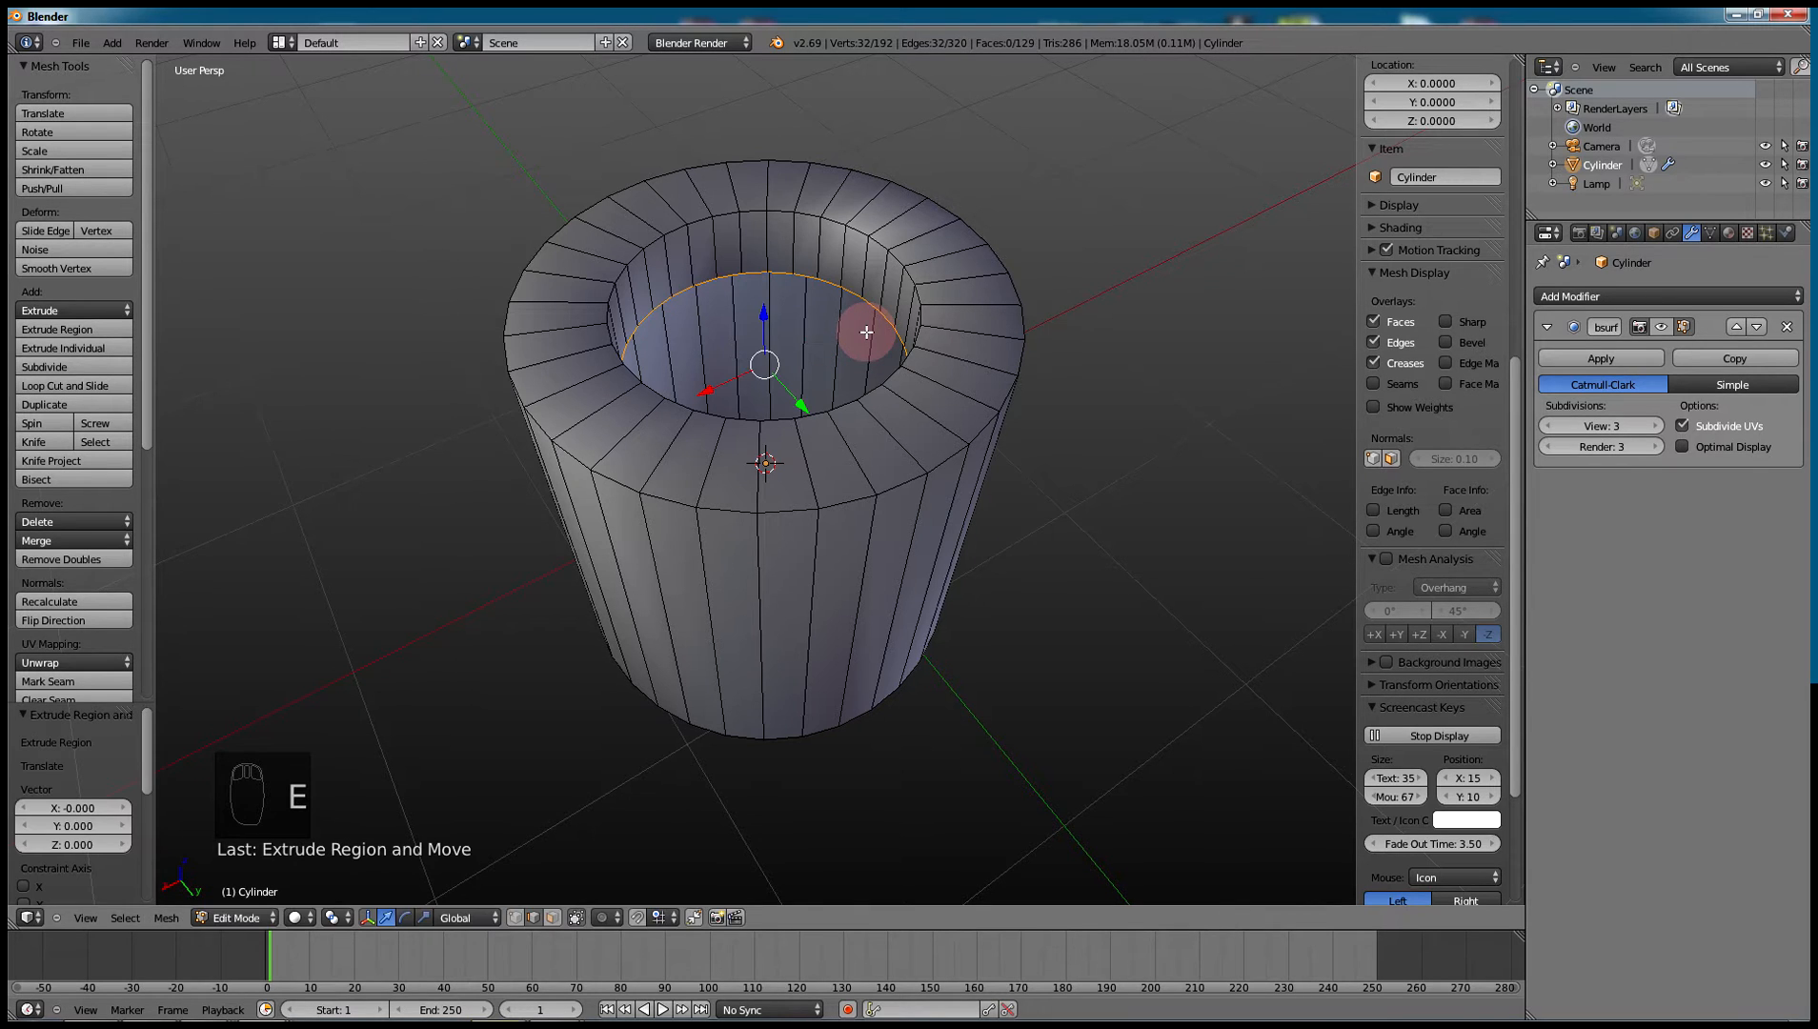
{"action": "key", "text": "s"}
{"action": "left_click", "coordinate": [811, 349]}
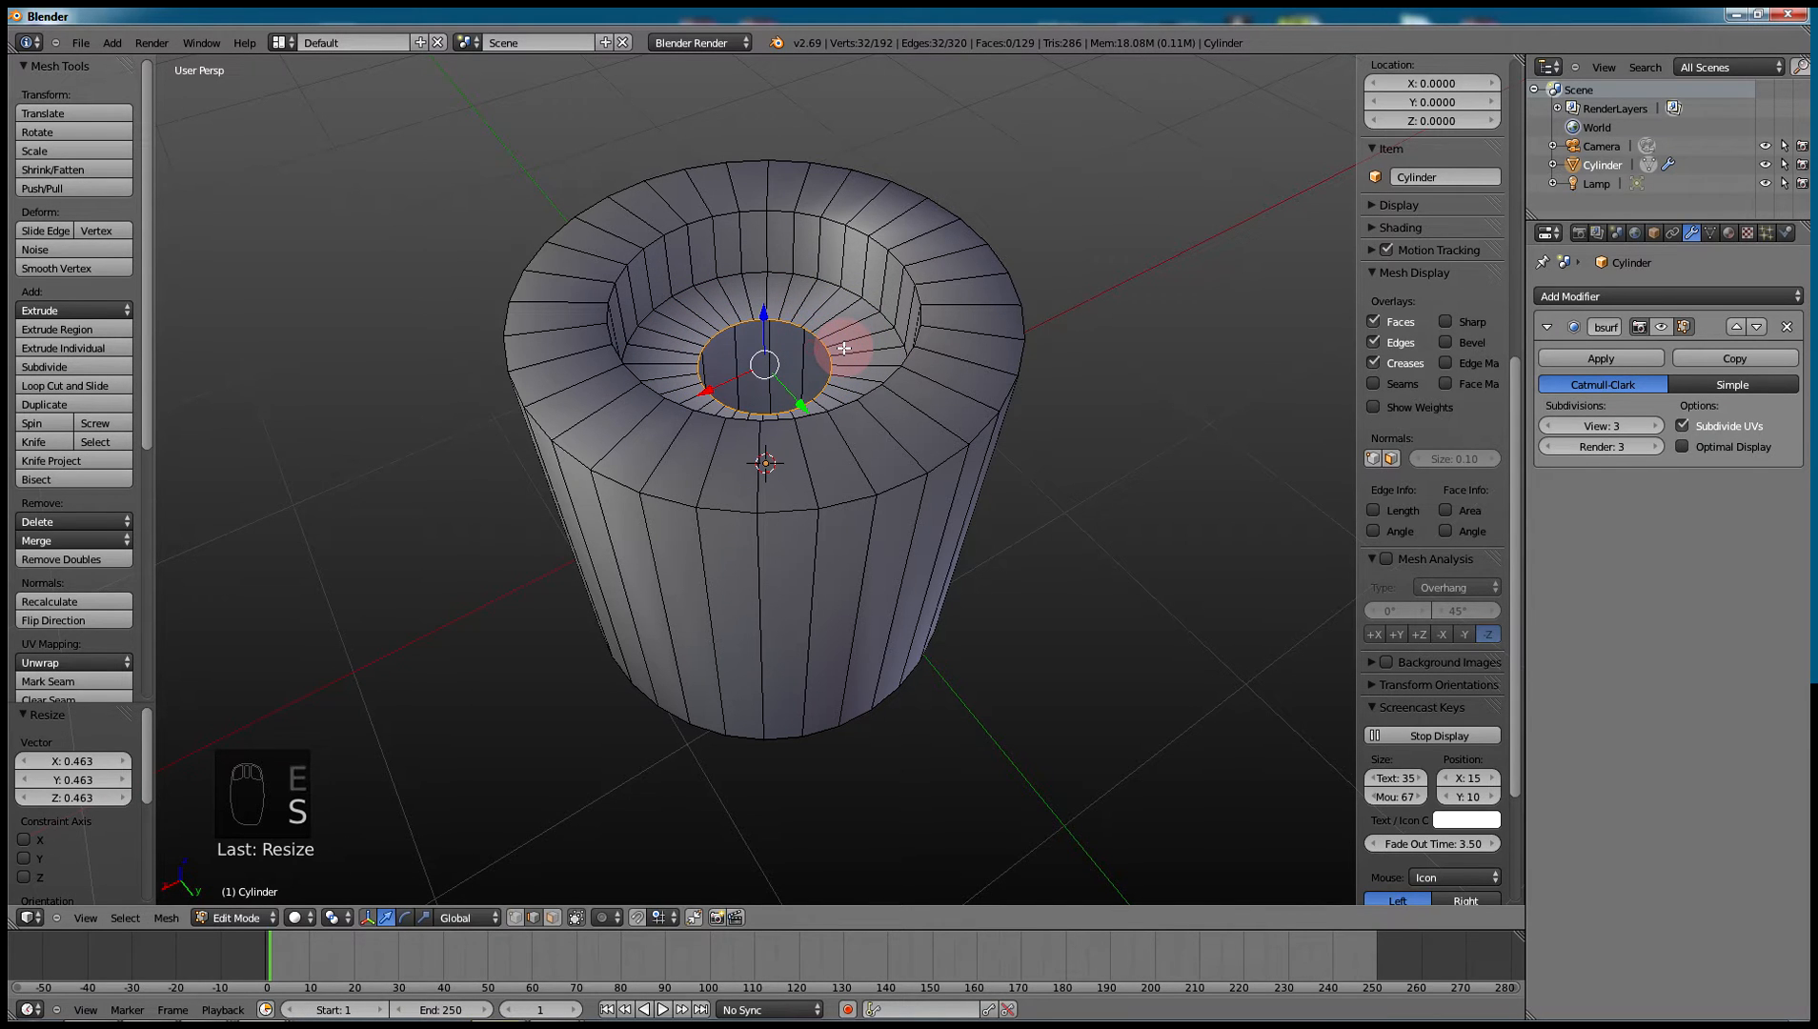
- Extrude the innermost loop up about 0.95 along Z as a central tube, and turn the Subdivision Surface viewport display back on
{"action": "key", "text": "e"}
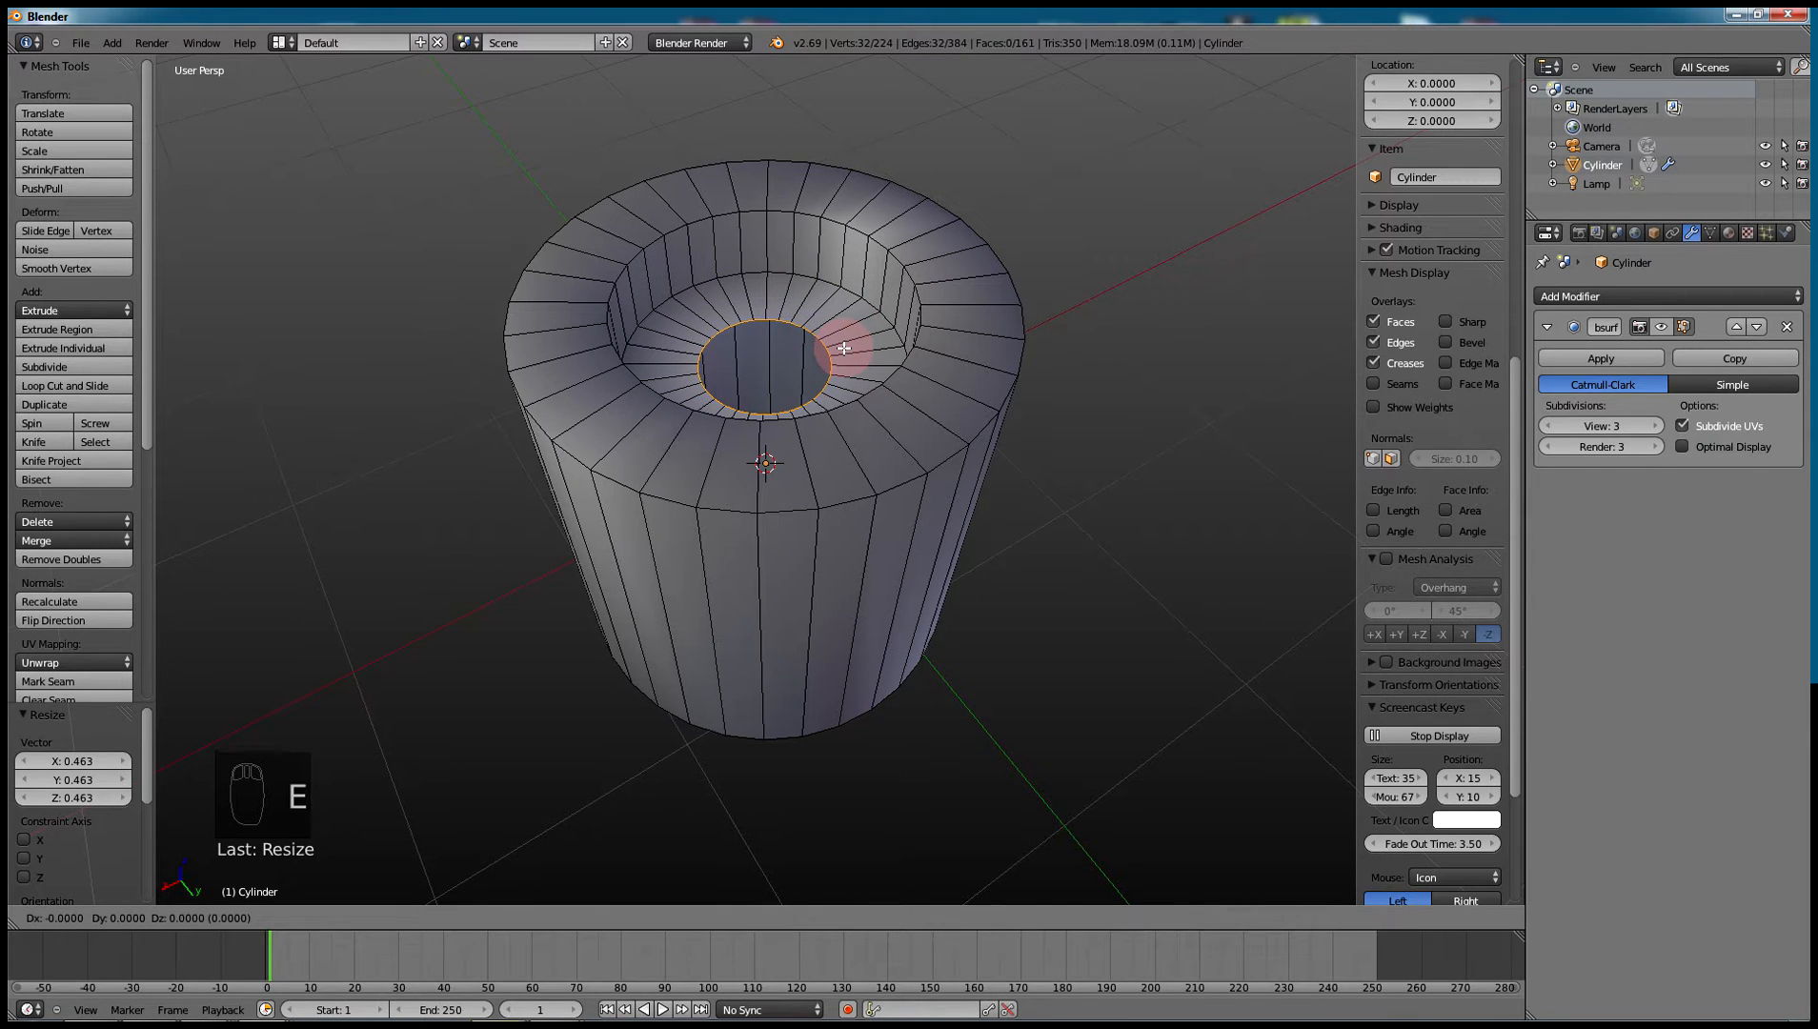
{"action": "left_click", "coordinate": [843, 349]}
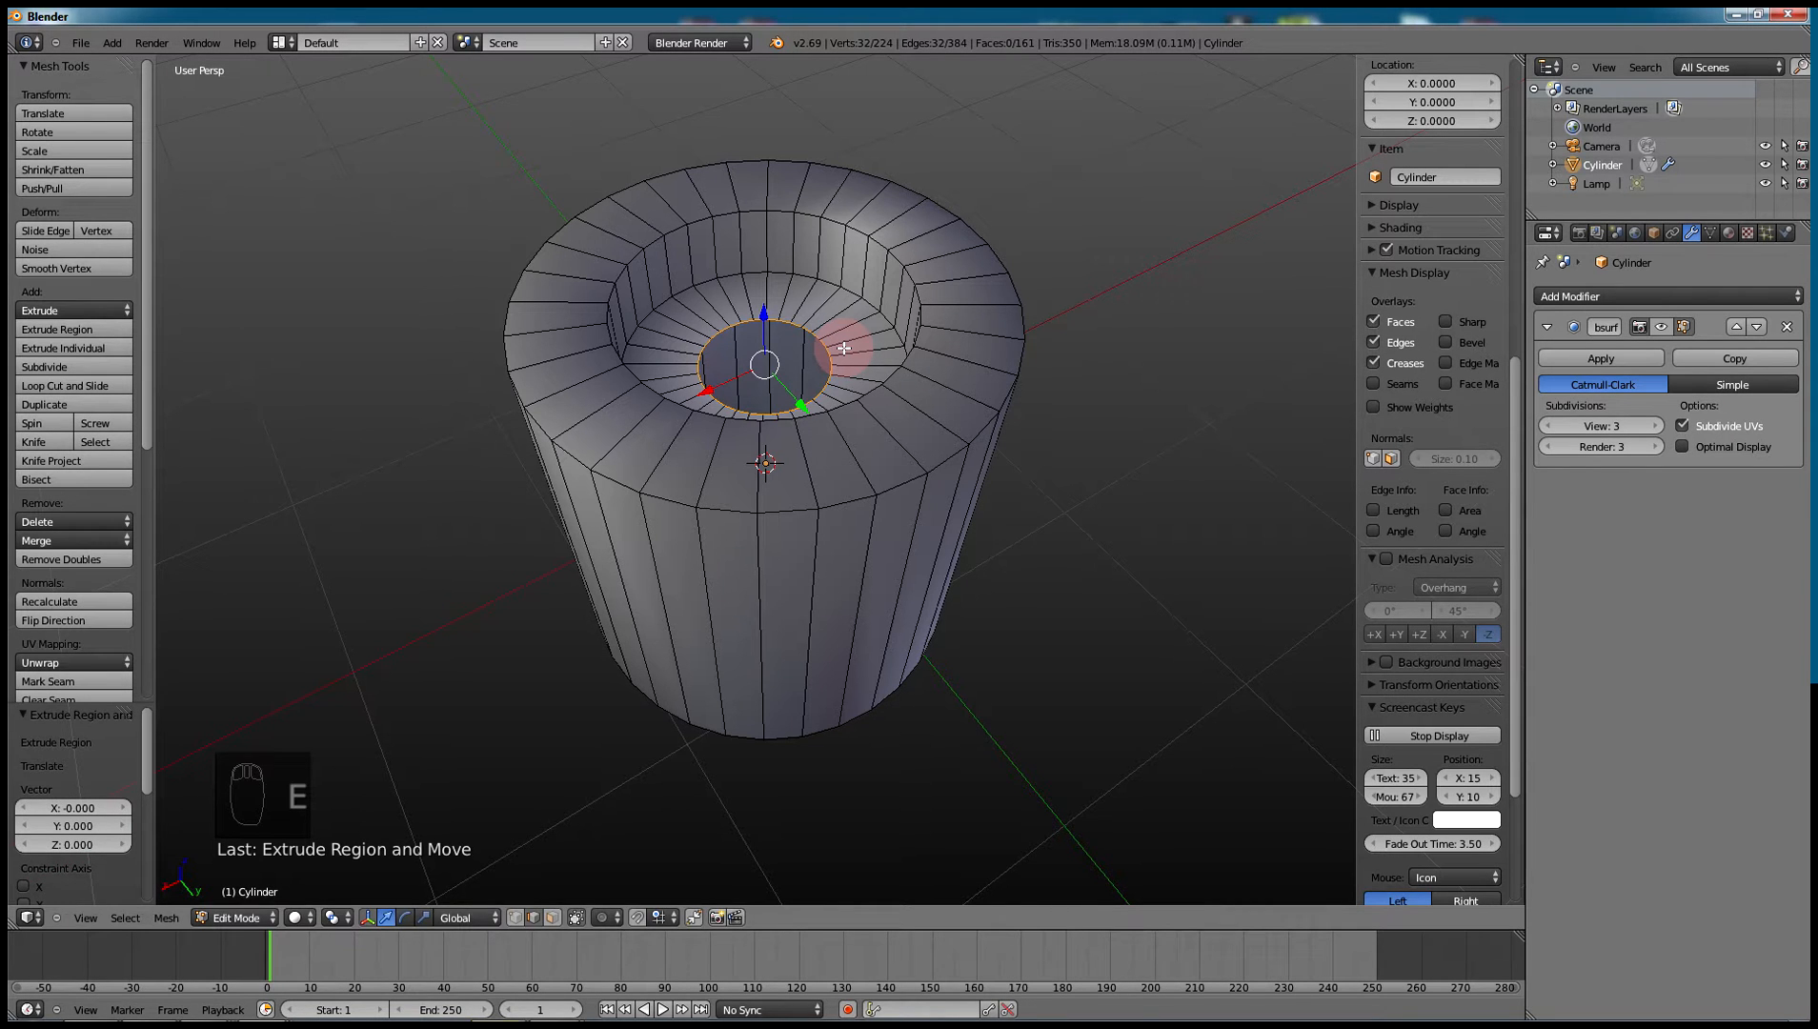
{"action": "key", "text": "g"}
{"action": "left_click", "coordinate": [820, 143]}
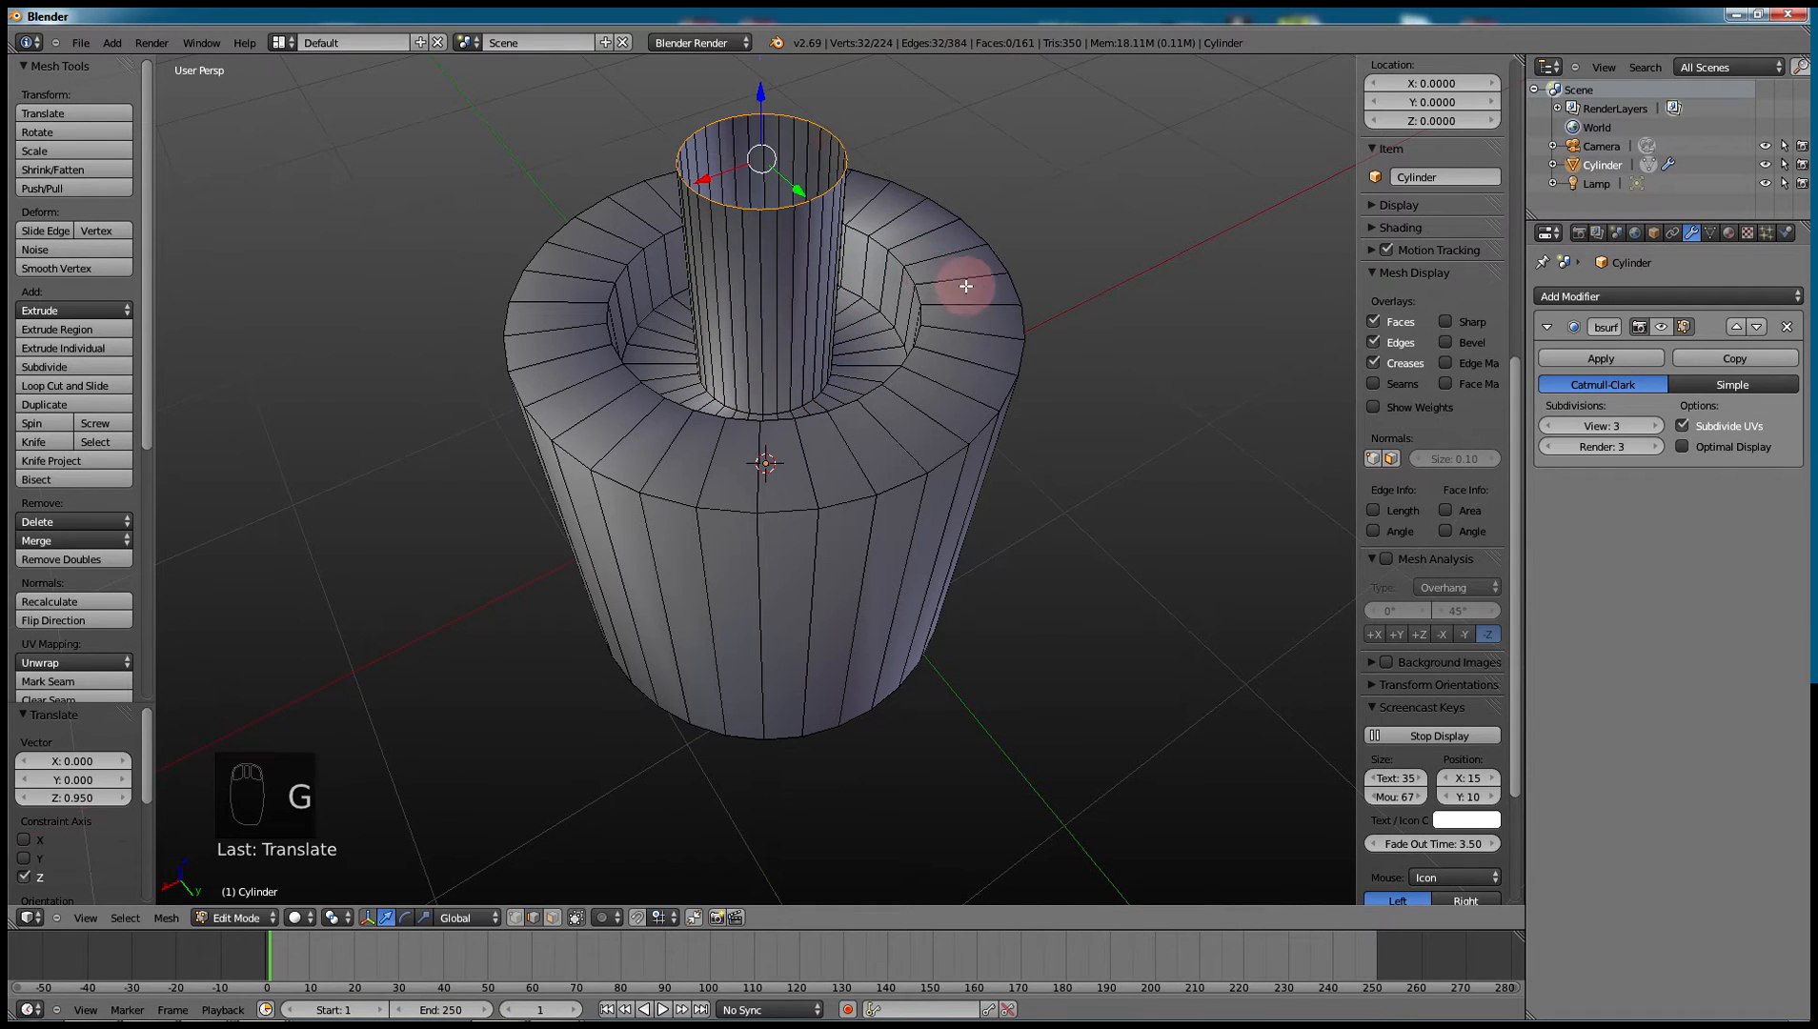
{"action": "middle_click_drag", "start_coordinate": [973, 284], "coordinate": [953, 349]}
{"action": "left_click", "coordinate": [1659, 327]}
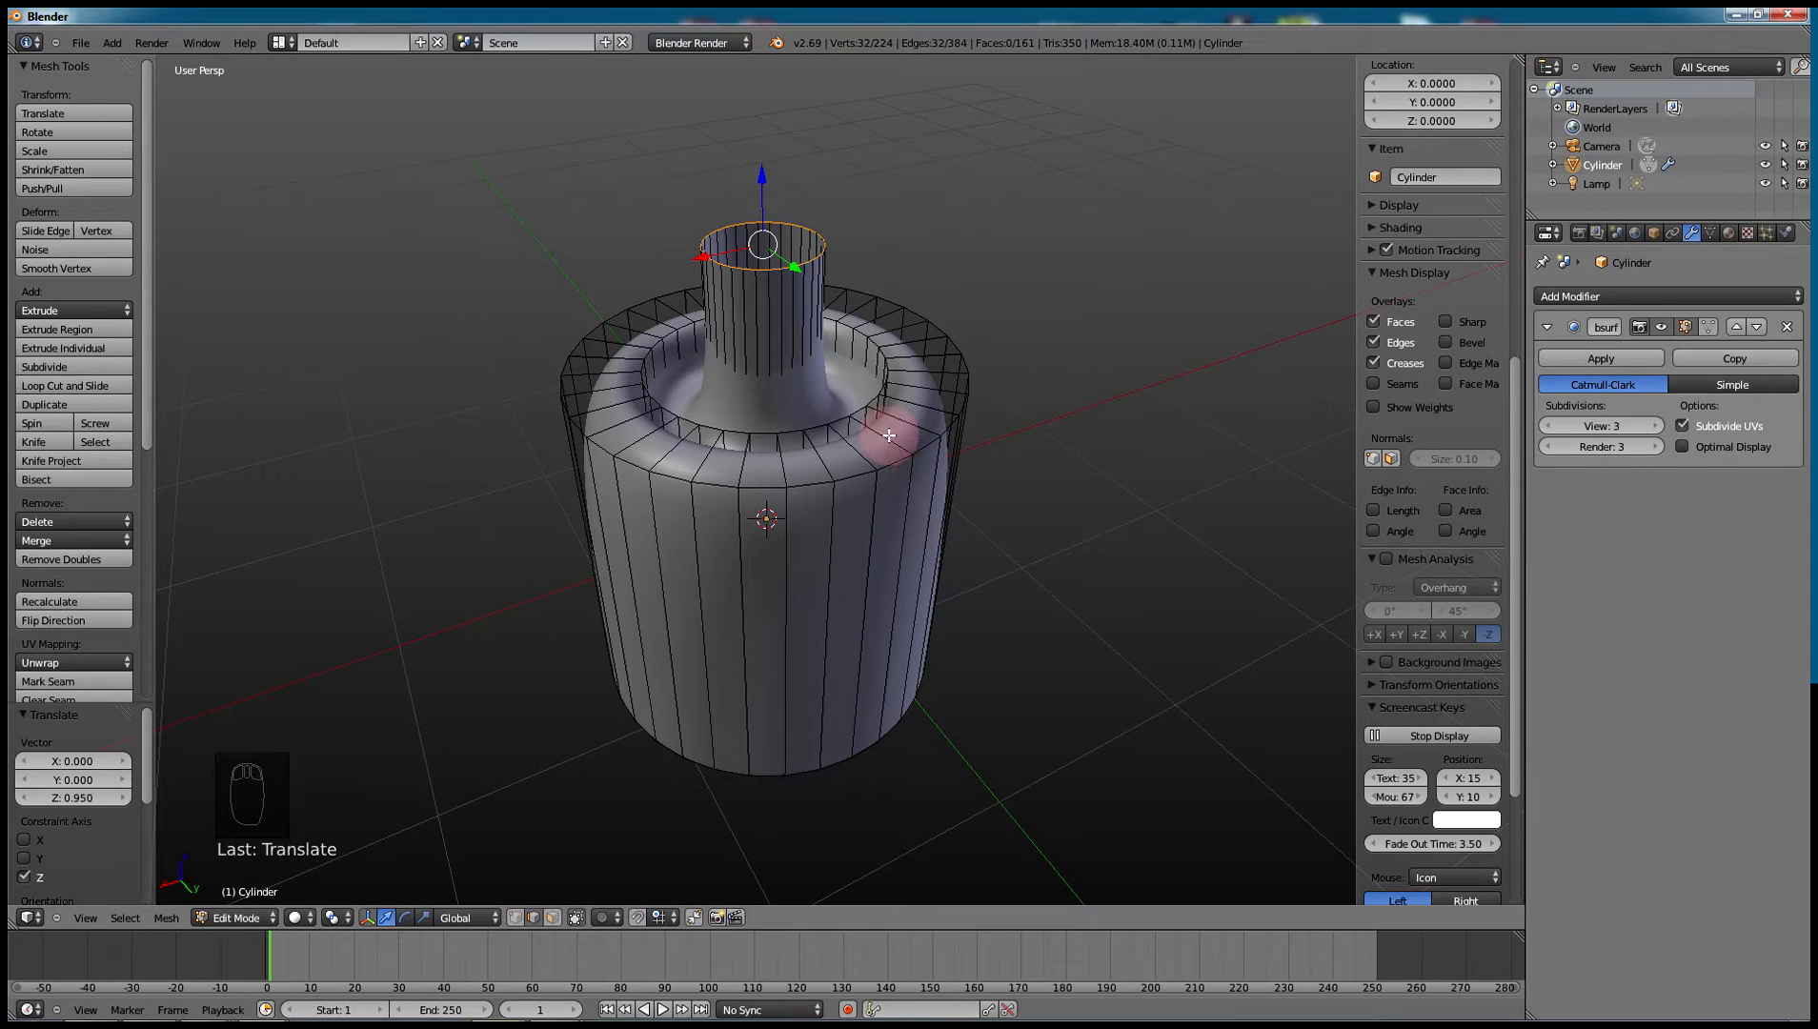
- Remove the Subdivision Surface modifier and, in Object Mode, add a fresh one to the cylinder, raising its view level from 1 to 3
{"action": "left_click", "coordinate": [1786, 327]}
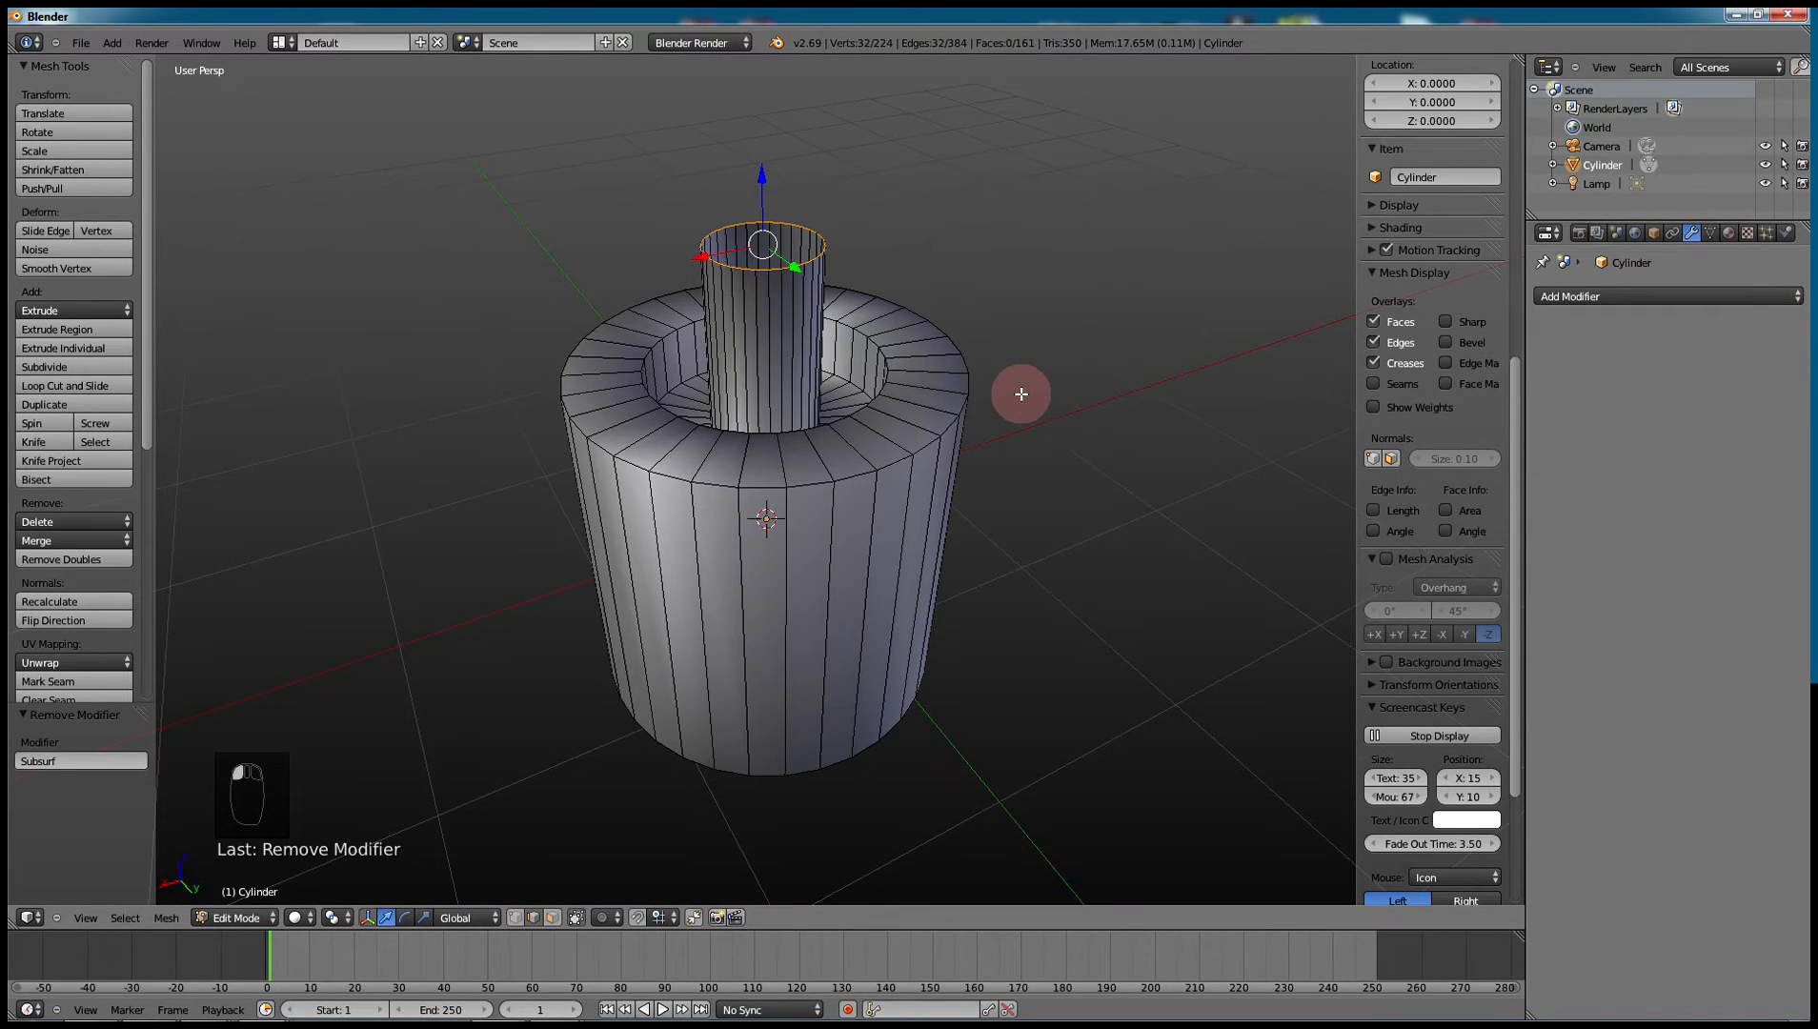
{"action": "key", "text": "Tab"}
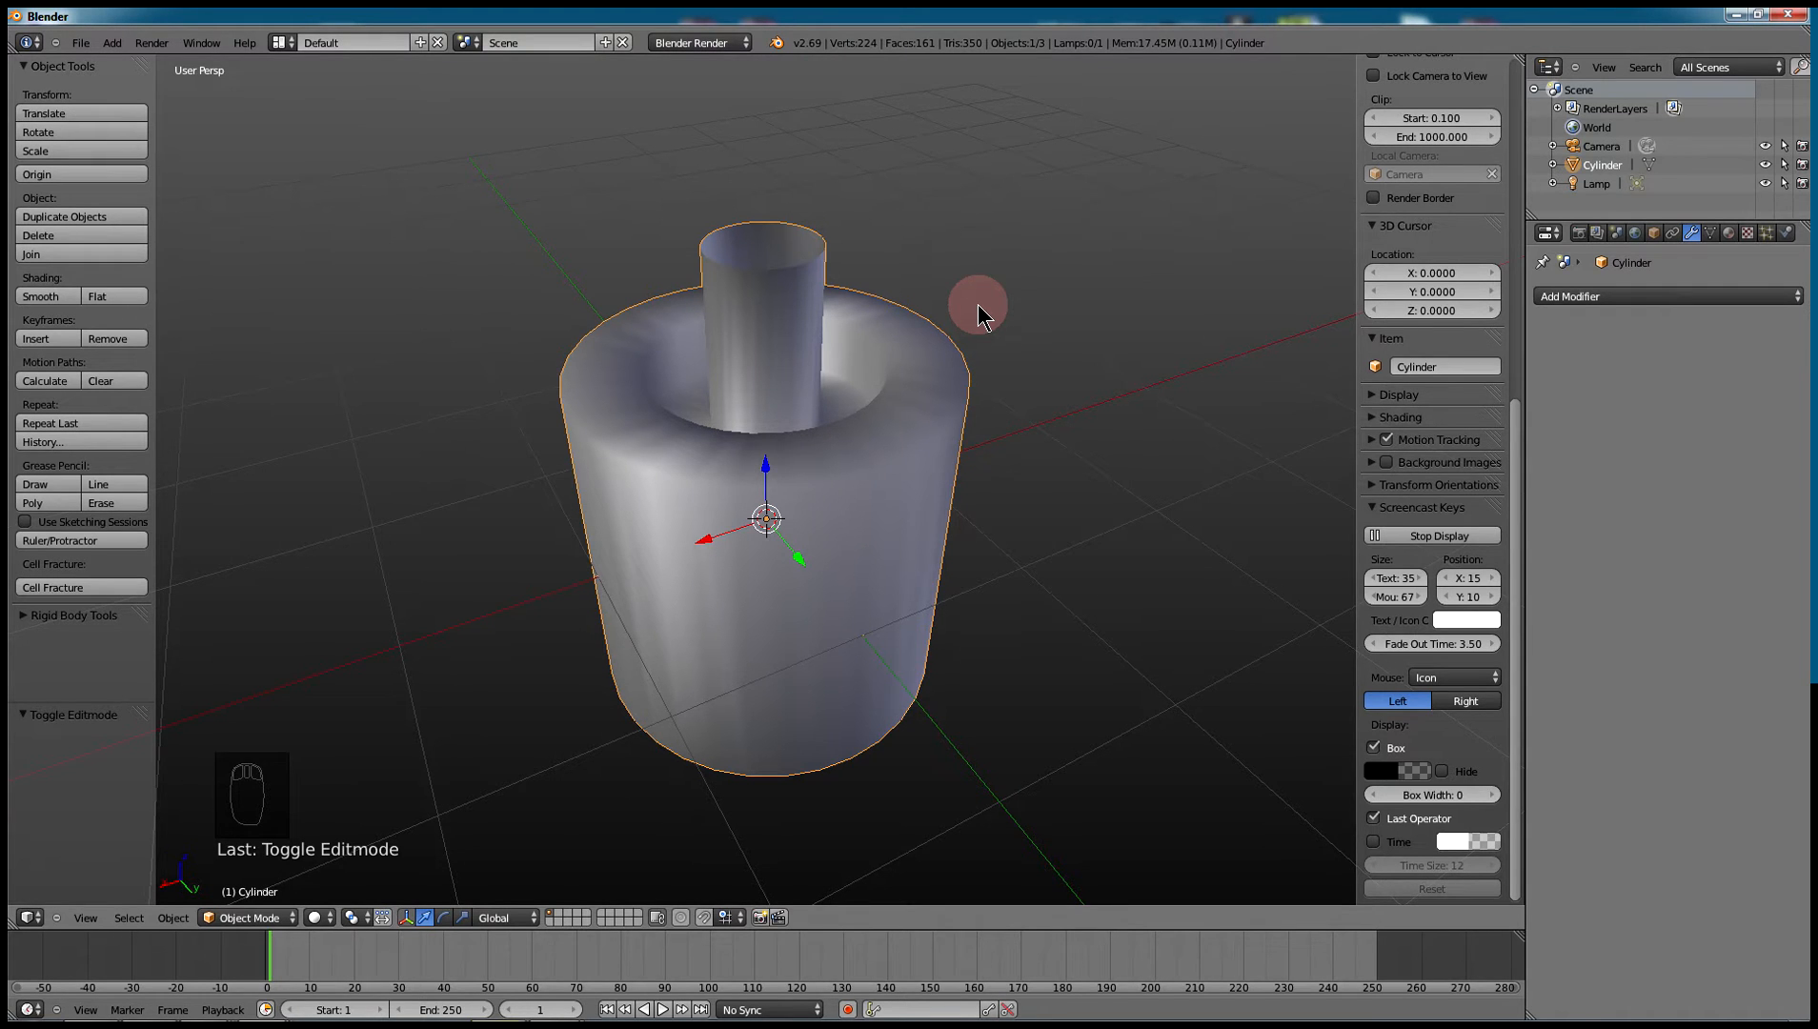
{"action": "key", "text": "ctrl+1"}
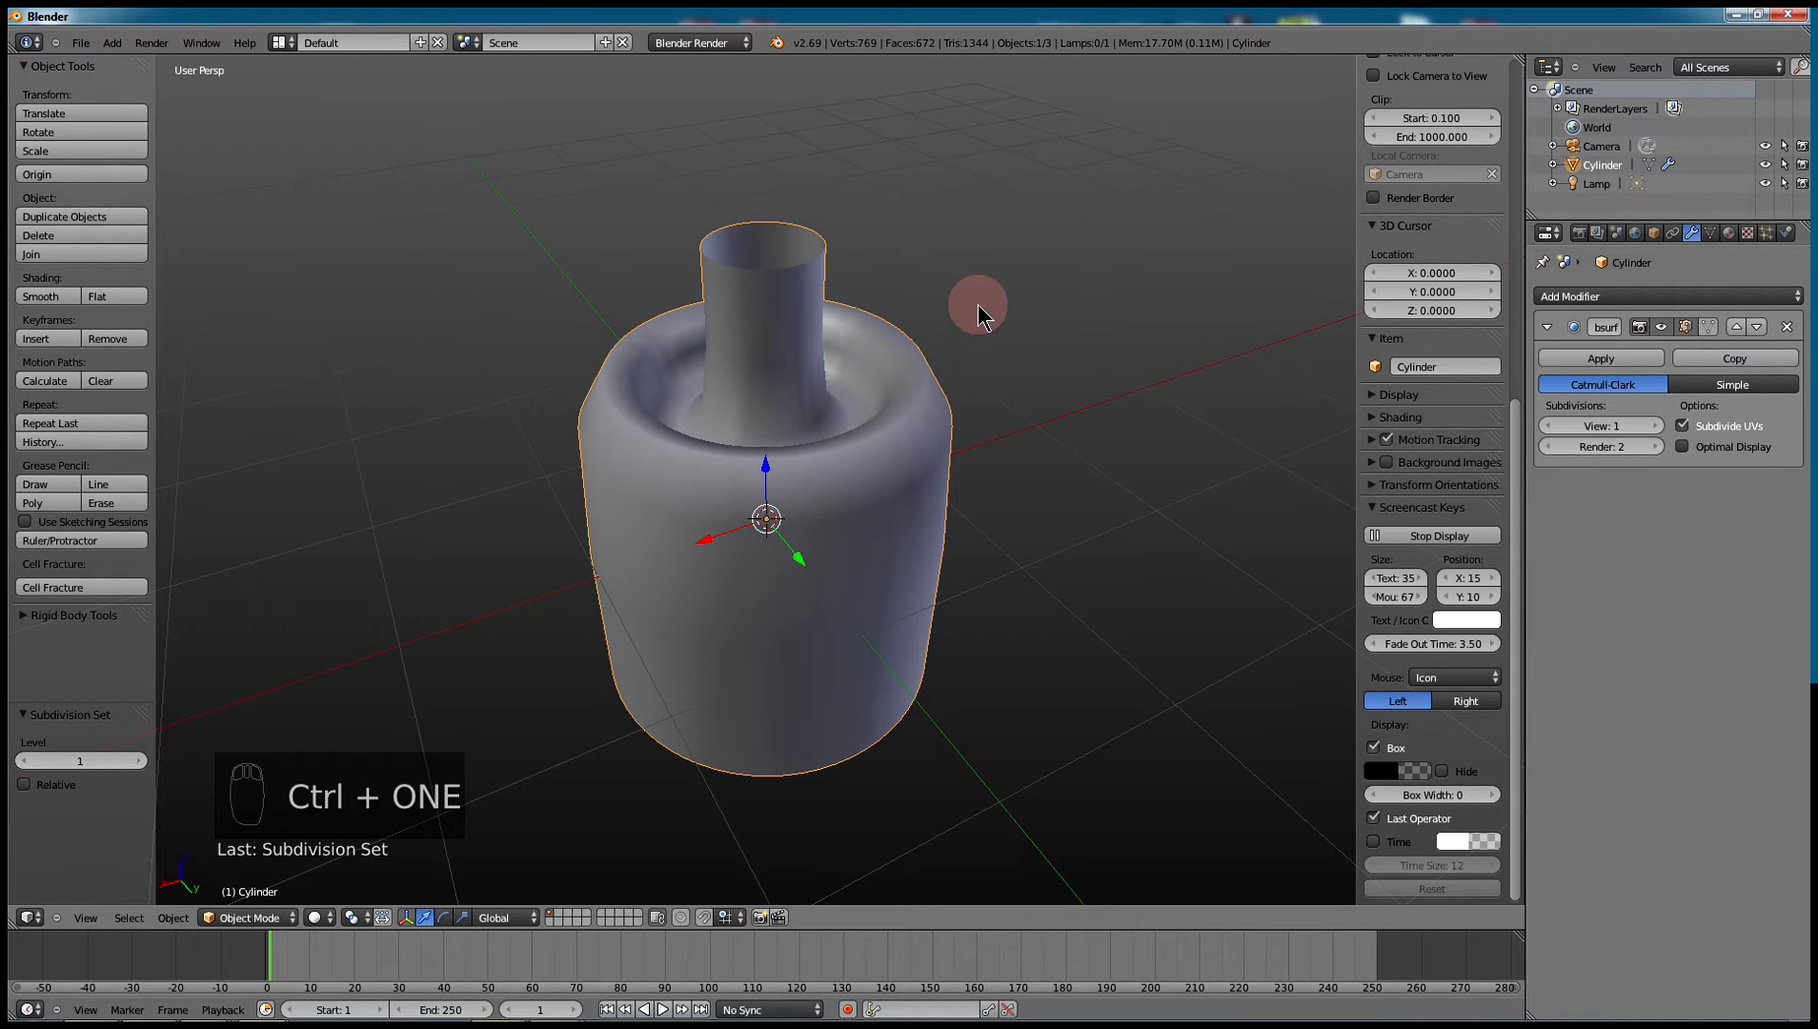
{"action": "key", "text": "ctrl+2"}
{"action": "key", "text": "ctrl+3"}
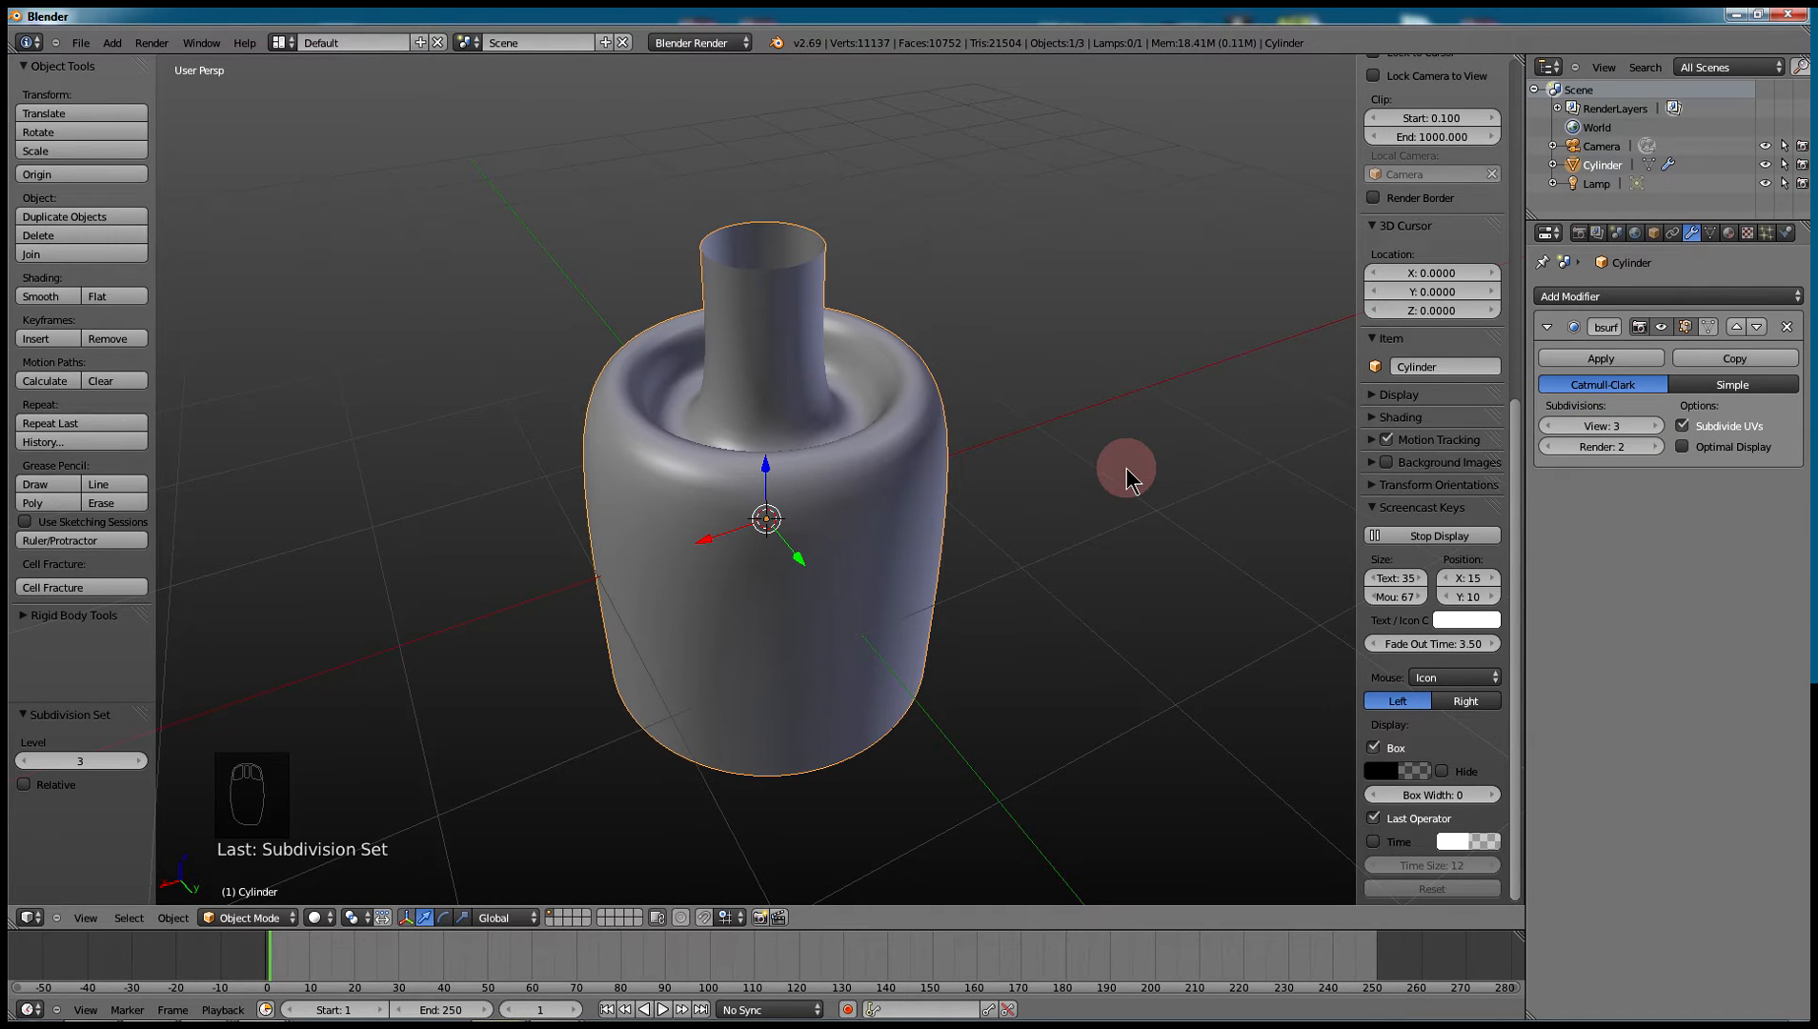
- Drop the subdivision view level to 0 to compare the unsubdivided cylinder, and restore it to 3
{"action": "key", "text": "ctrl+0"}
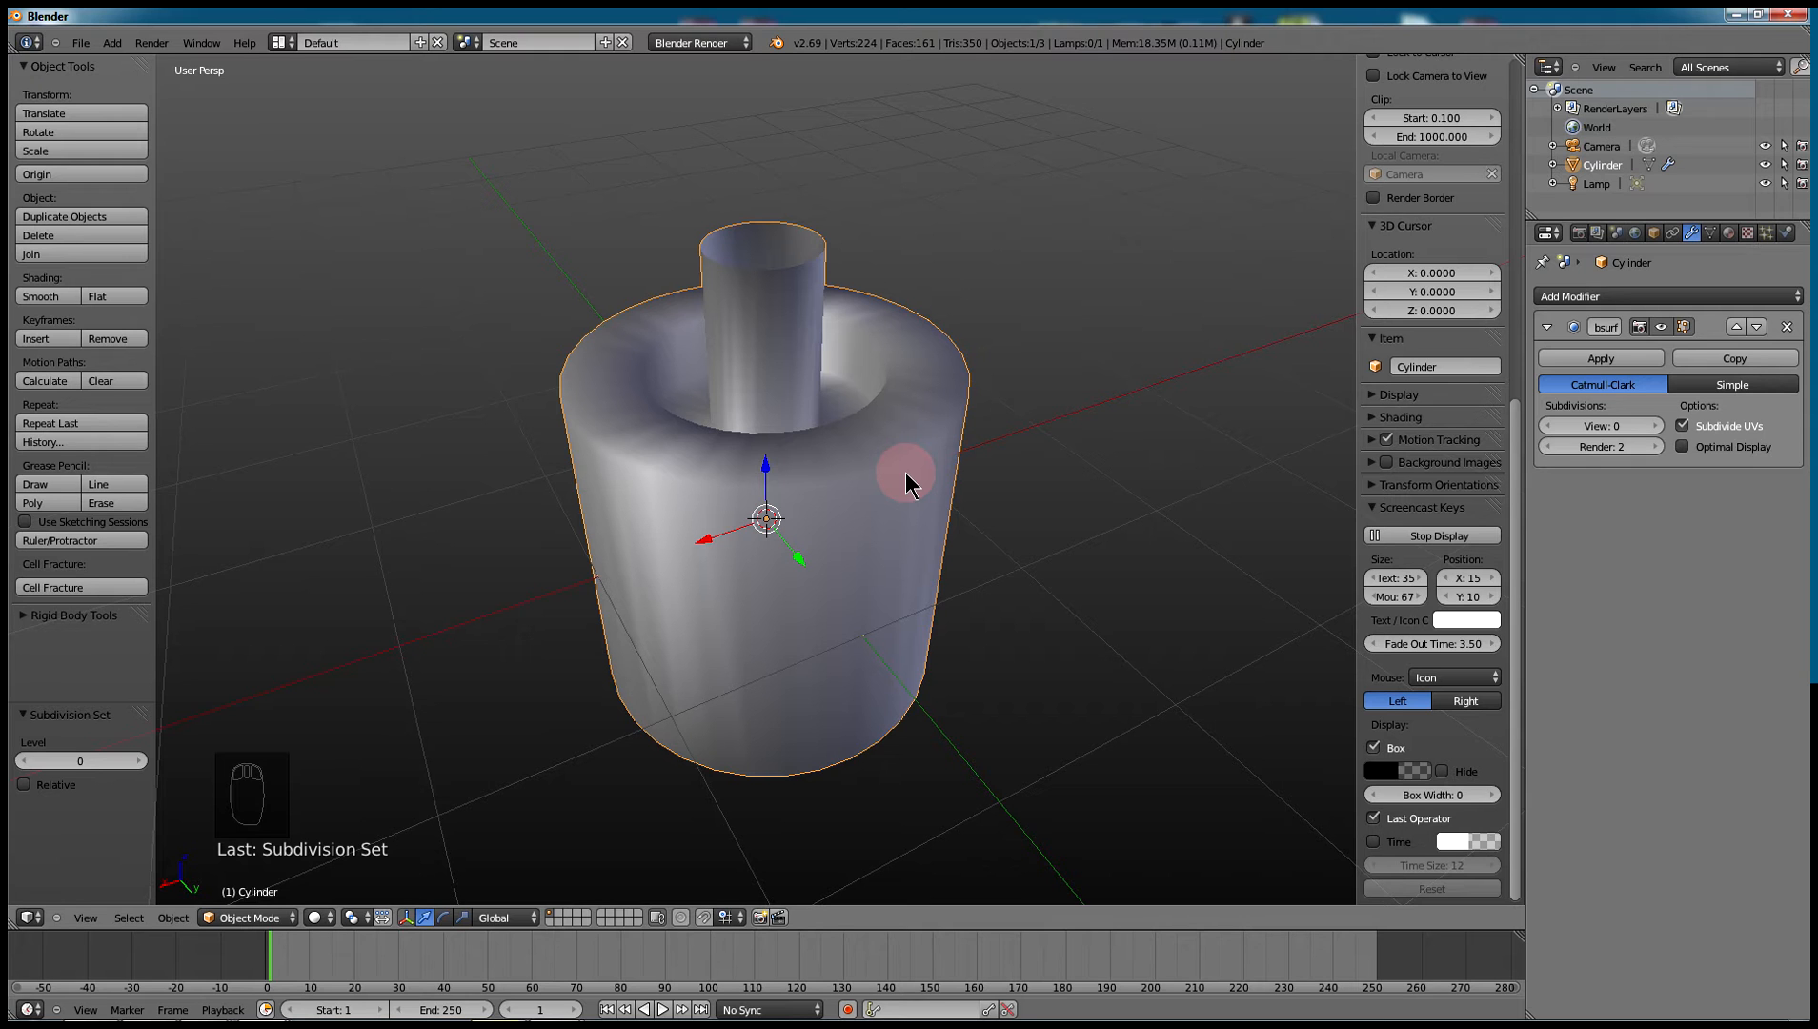
{"action": "key", "text": "Tab"}
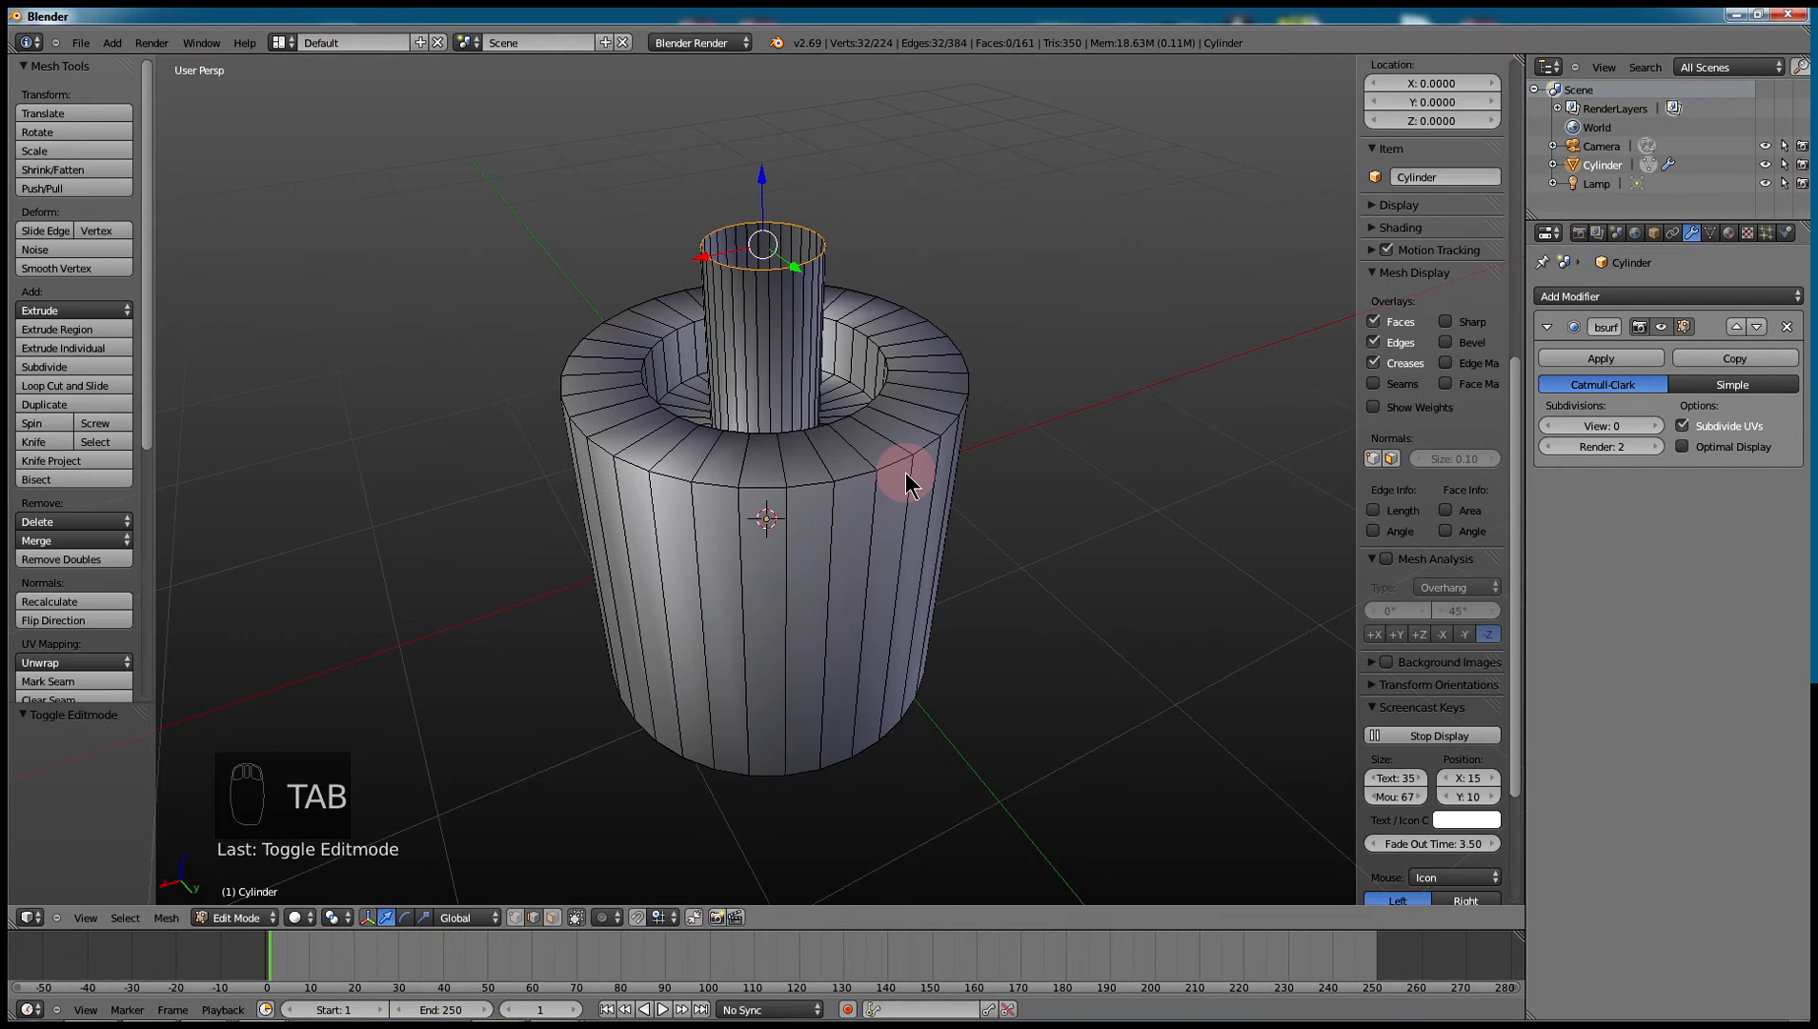
{"action": "key", "text": "Tab"}
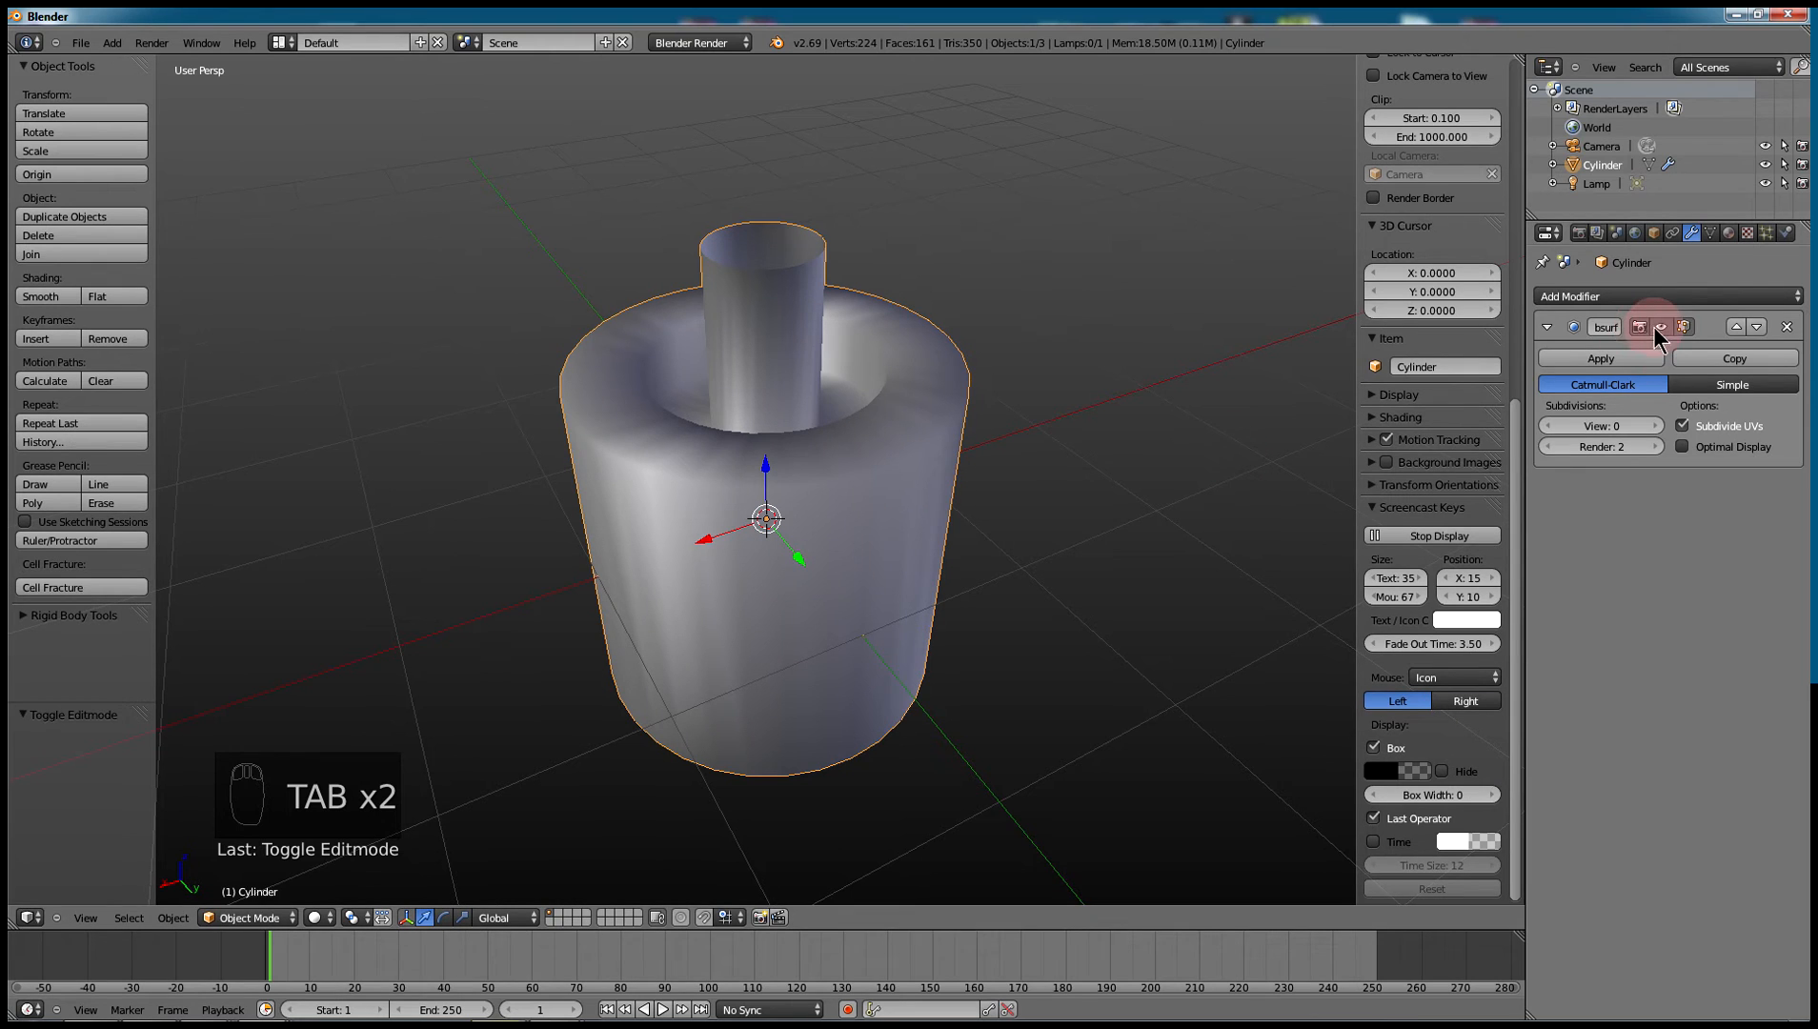
{"action": "left_click", "coordinate": [1668, 326]}
{"action": "left_click", "coordinate": [1657, 426]}
{"action": "left_click", "coordinate": [1657, 426]}
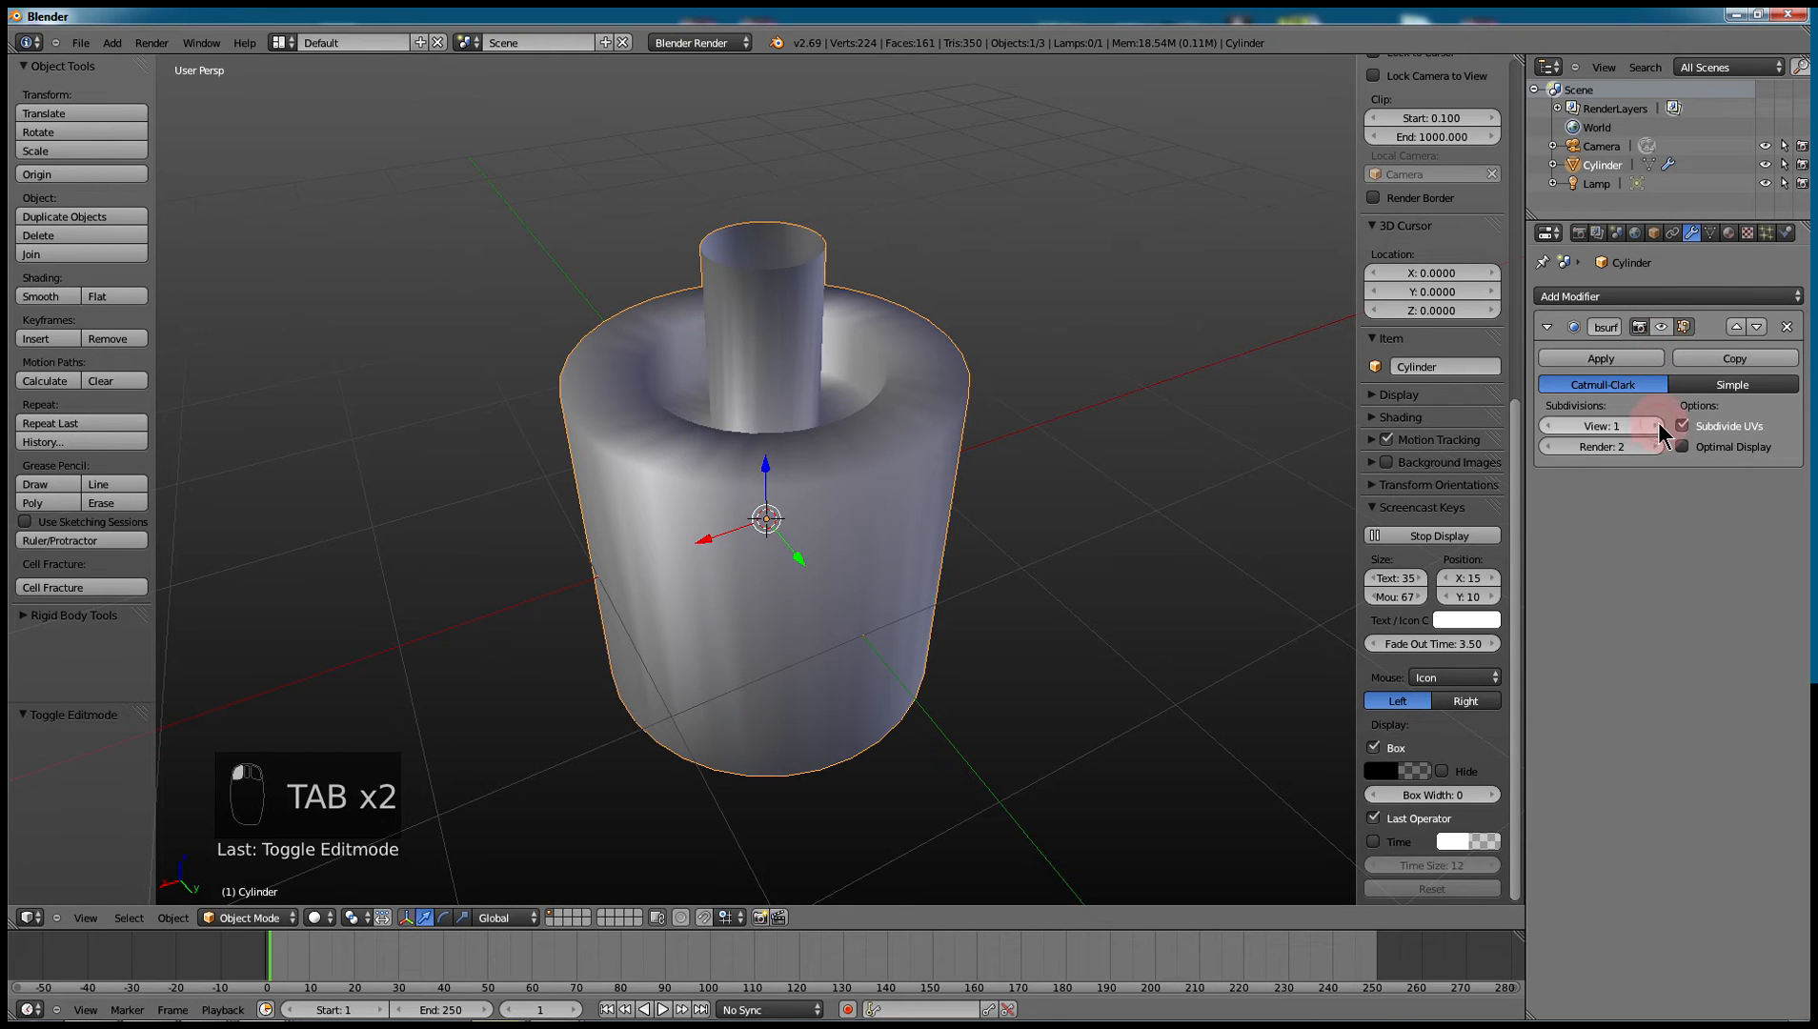
{"action": "left_click", "coordinate": [1657, 426]}
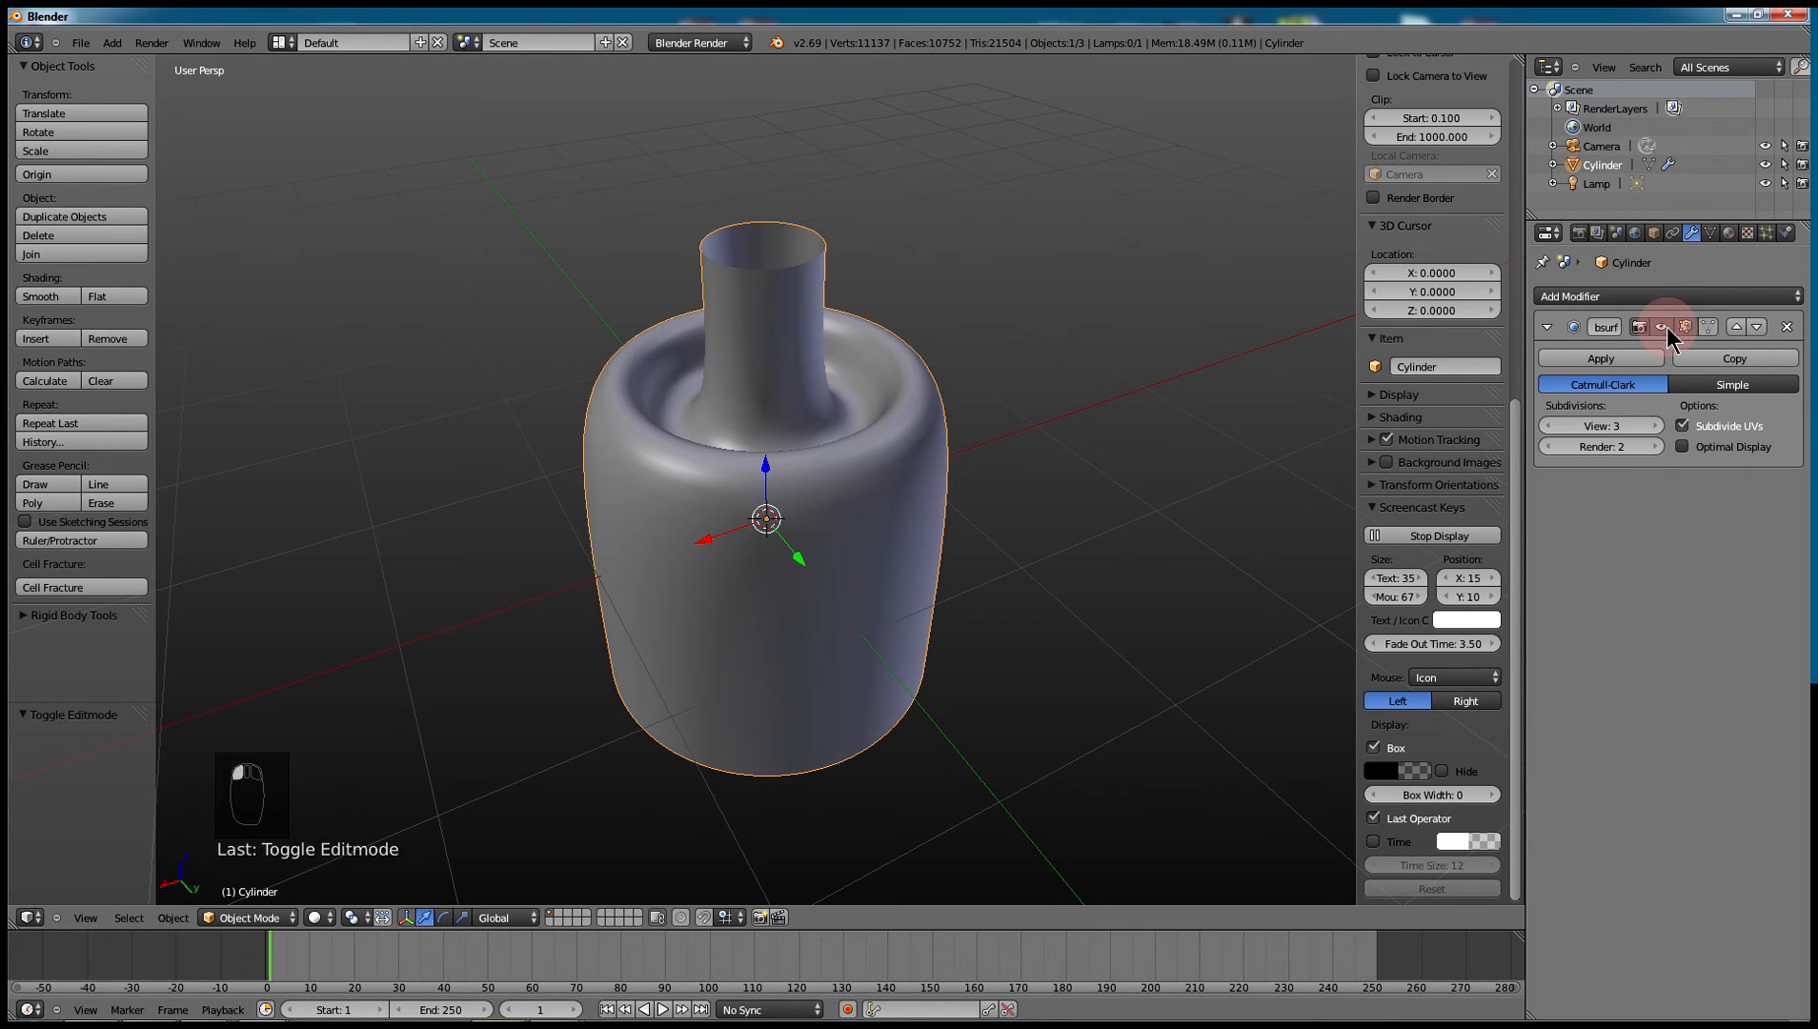
- In Edit Mode, add a loop cut around the cylinder's outer wall and slide it up close to the outer upper rim
{"action": "key", "text": "Tab"}
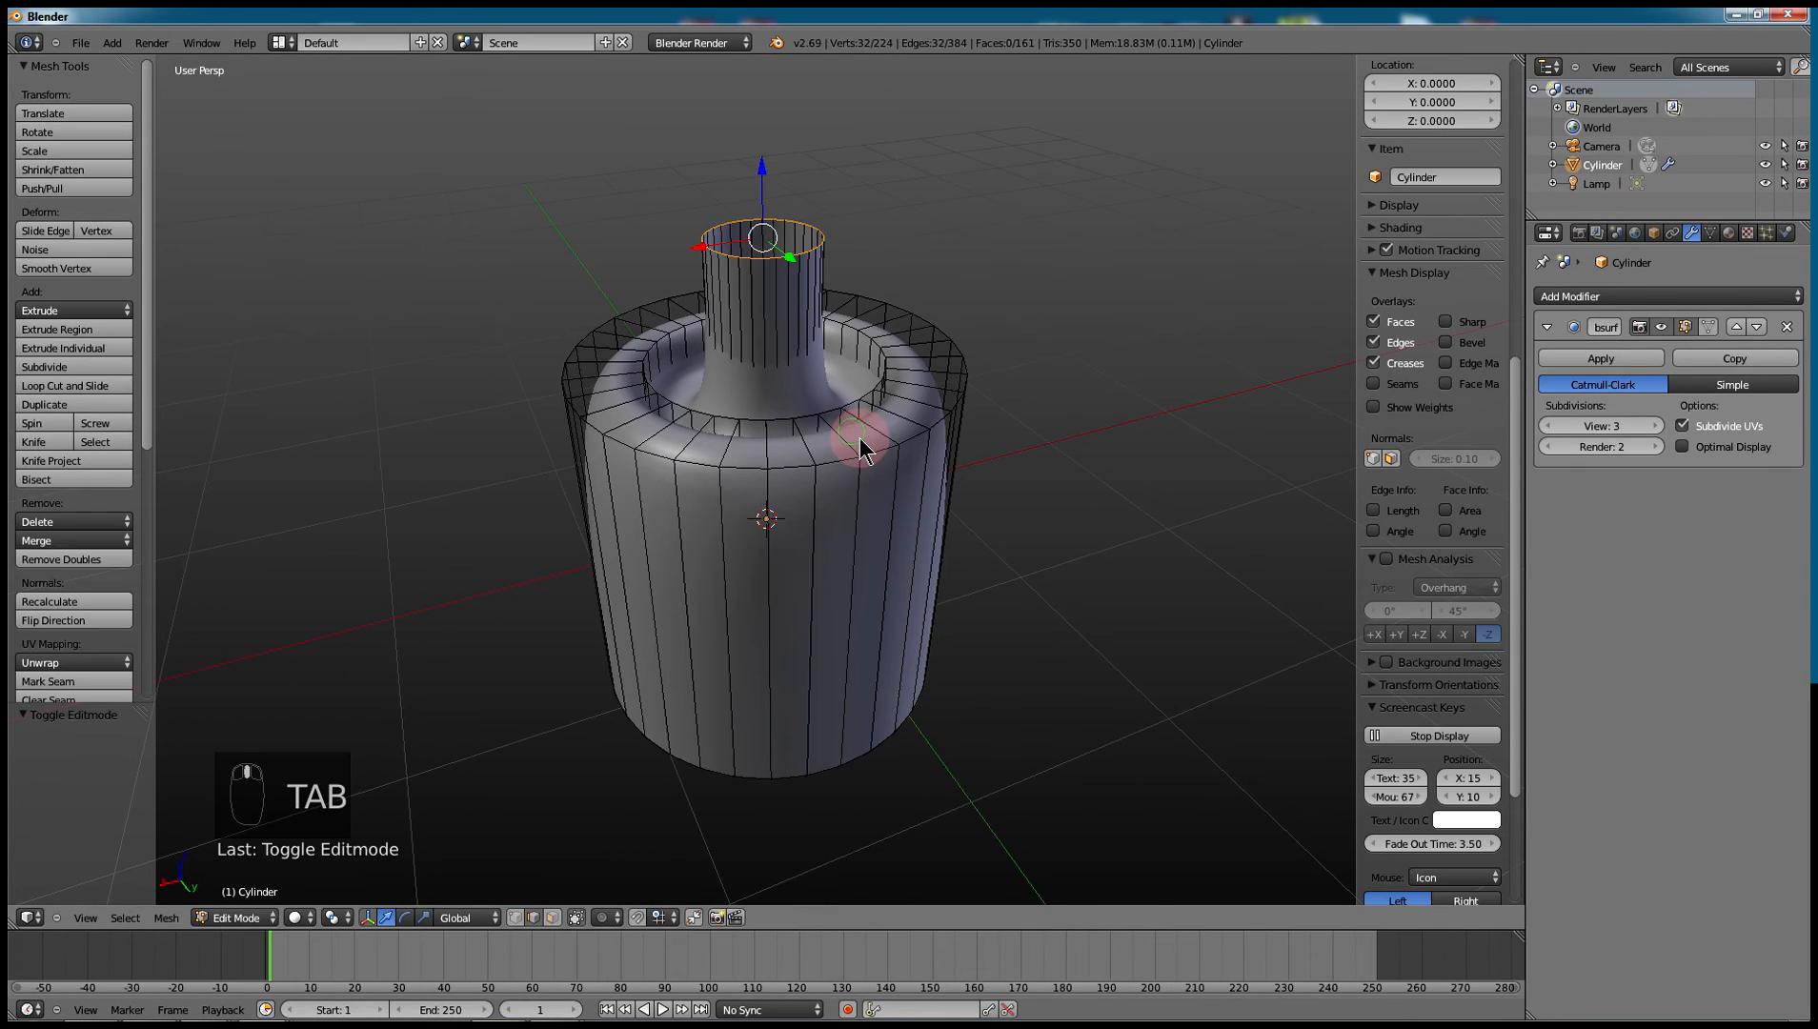
{"action": "scroll", "coordinate": [895, 461], "scroll_direction": "up", "scroll_amount": 5}
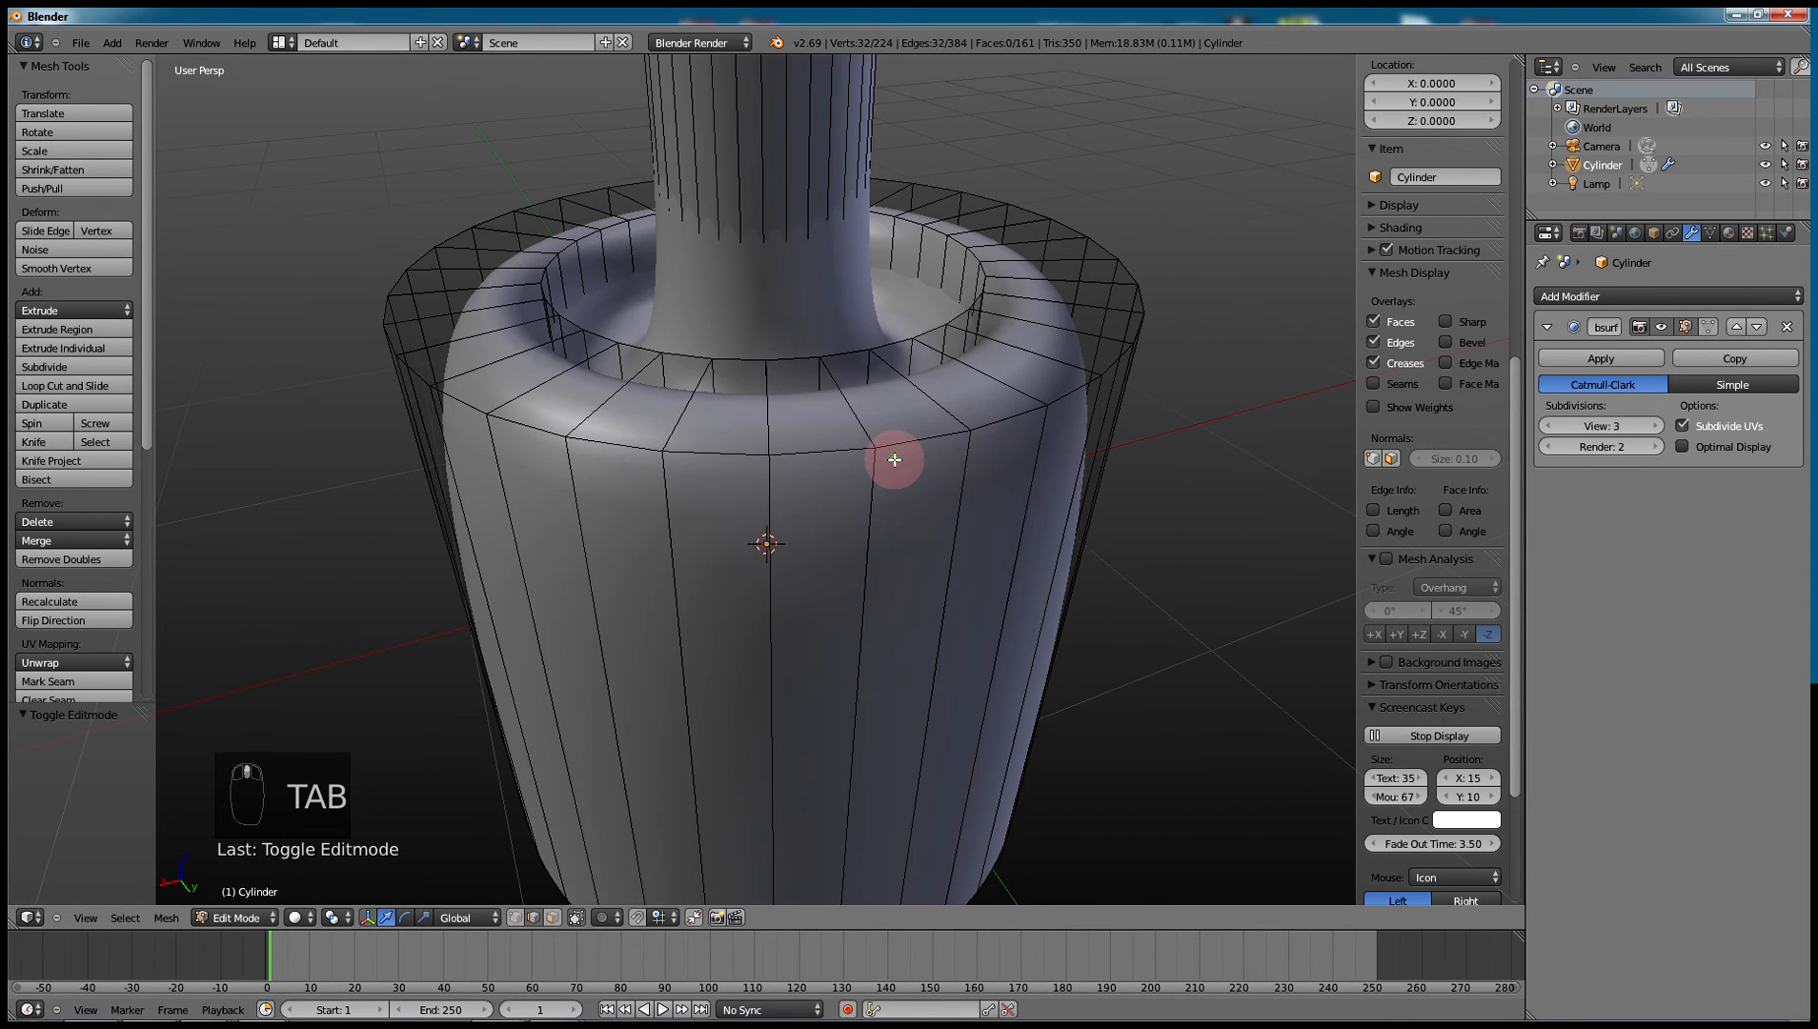
{"action": "key", "text": "ctrl+r"}
{"action": "left_click", "coordinate": [977, 474]}
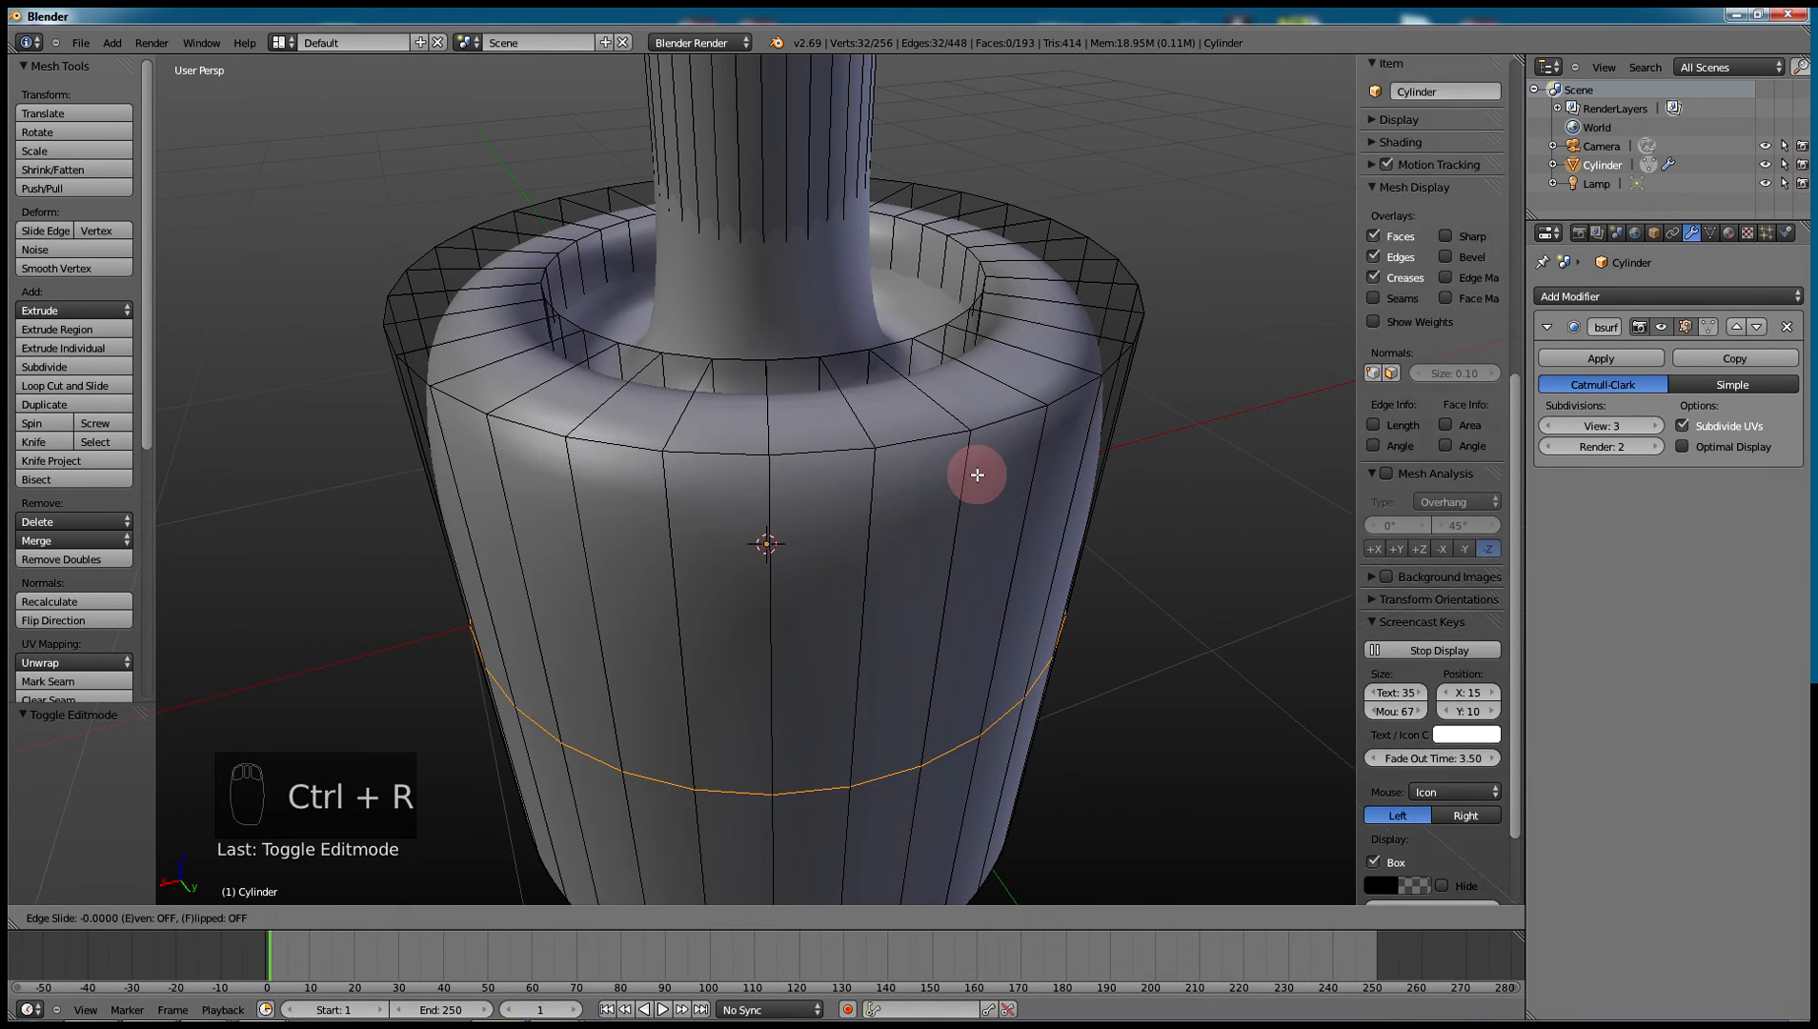
{"action": "left_click", "coordinate": [943, 208]}
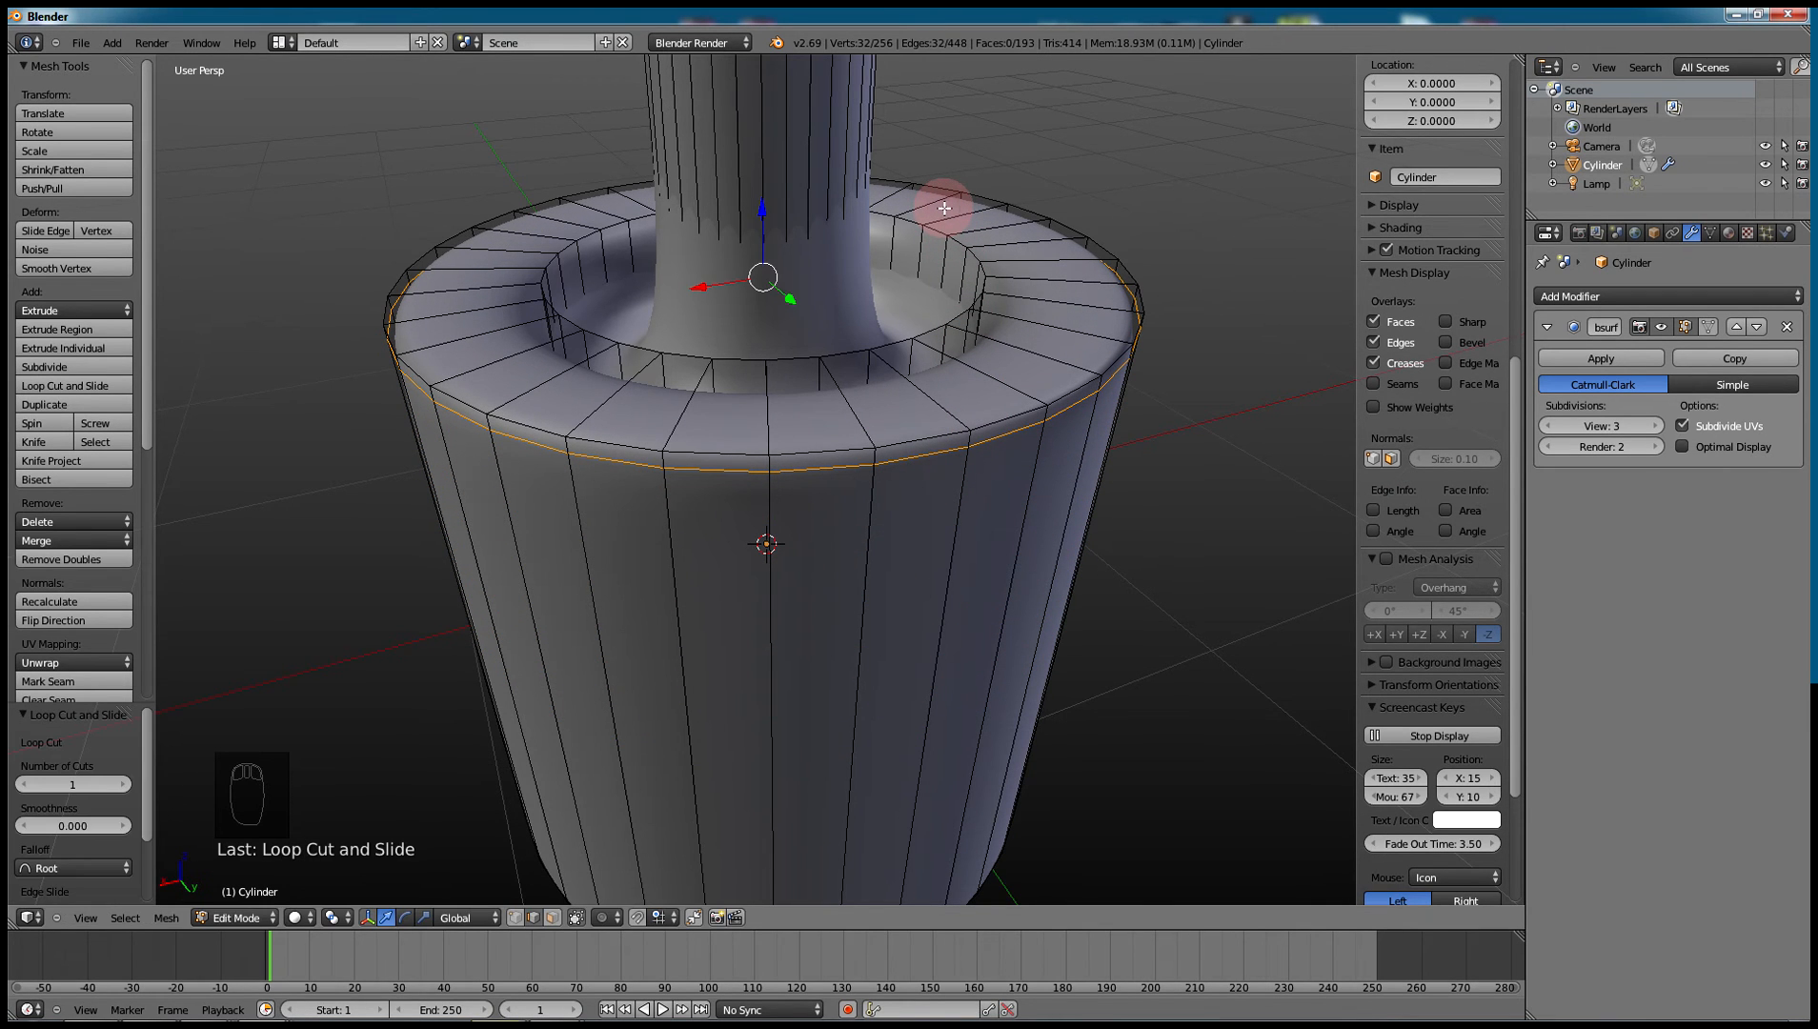
- Add a loop cut around the cylinder's ring-shaped upper face and slide it inward to the recess opening
{"action": "middle_click_drag", "start_coordinate": [979, 284], "coordinate": [977, 349]}
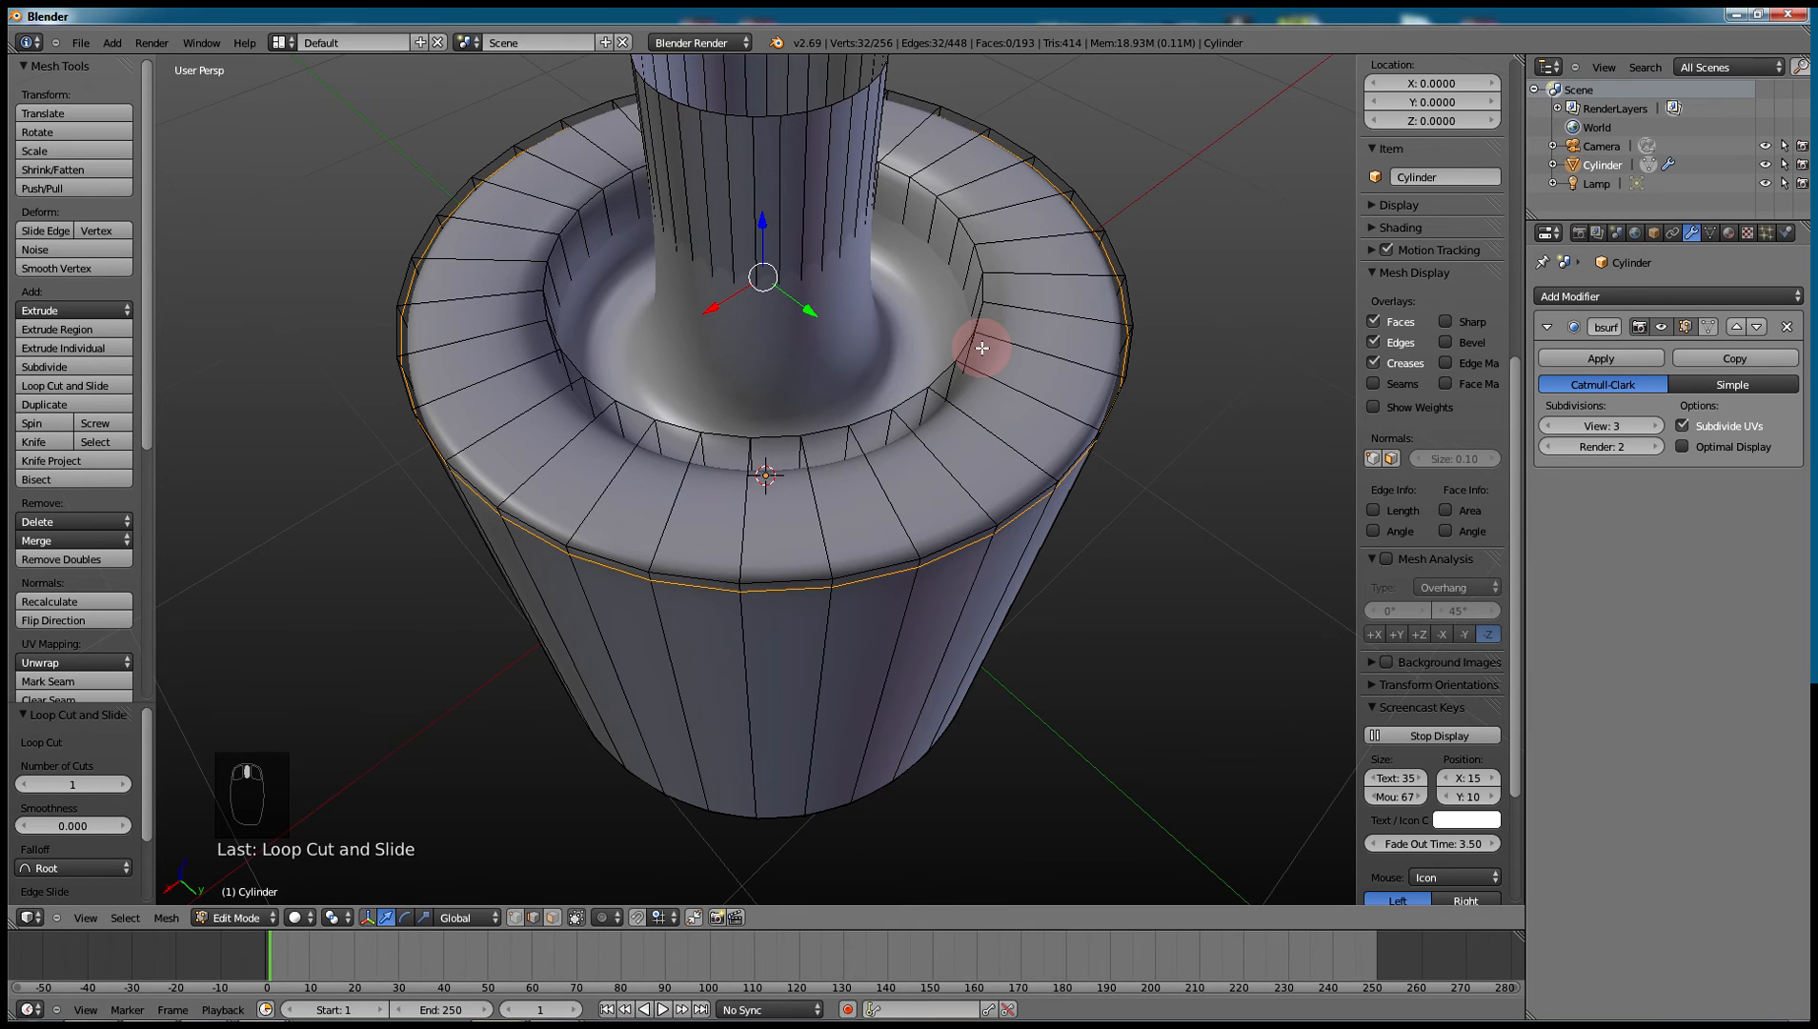
{"action": "mouse_move", "coordinate": [1018, 454]}
{"action": "middle_mouse_down"}
{"action": "mouse_move", "coordinate": [950, 397]}
{"action": "mouse_move", "coordinate": [992, 478]}
{"action": "middle_mouse_up"}
{"action": "key", "text": "ctrl+r"}
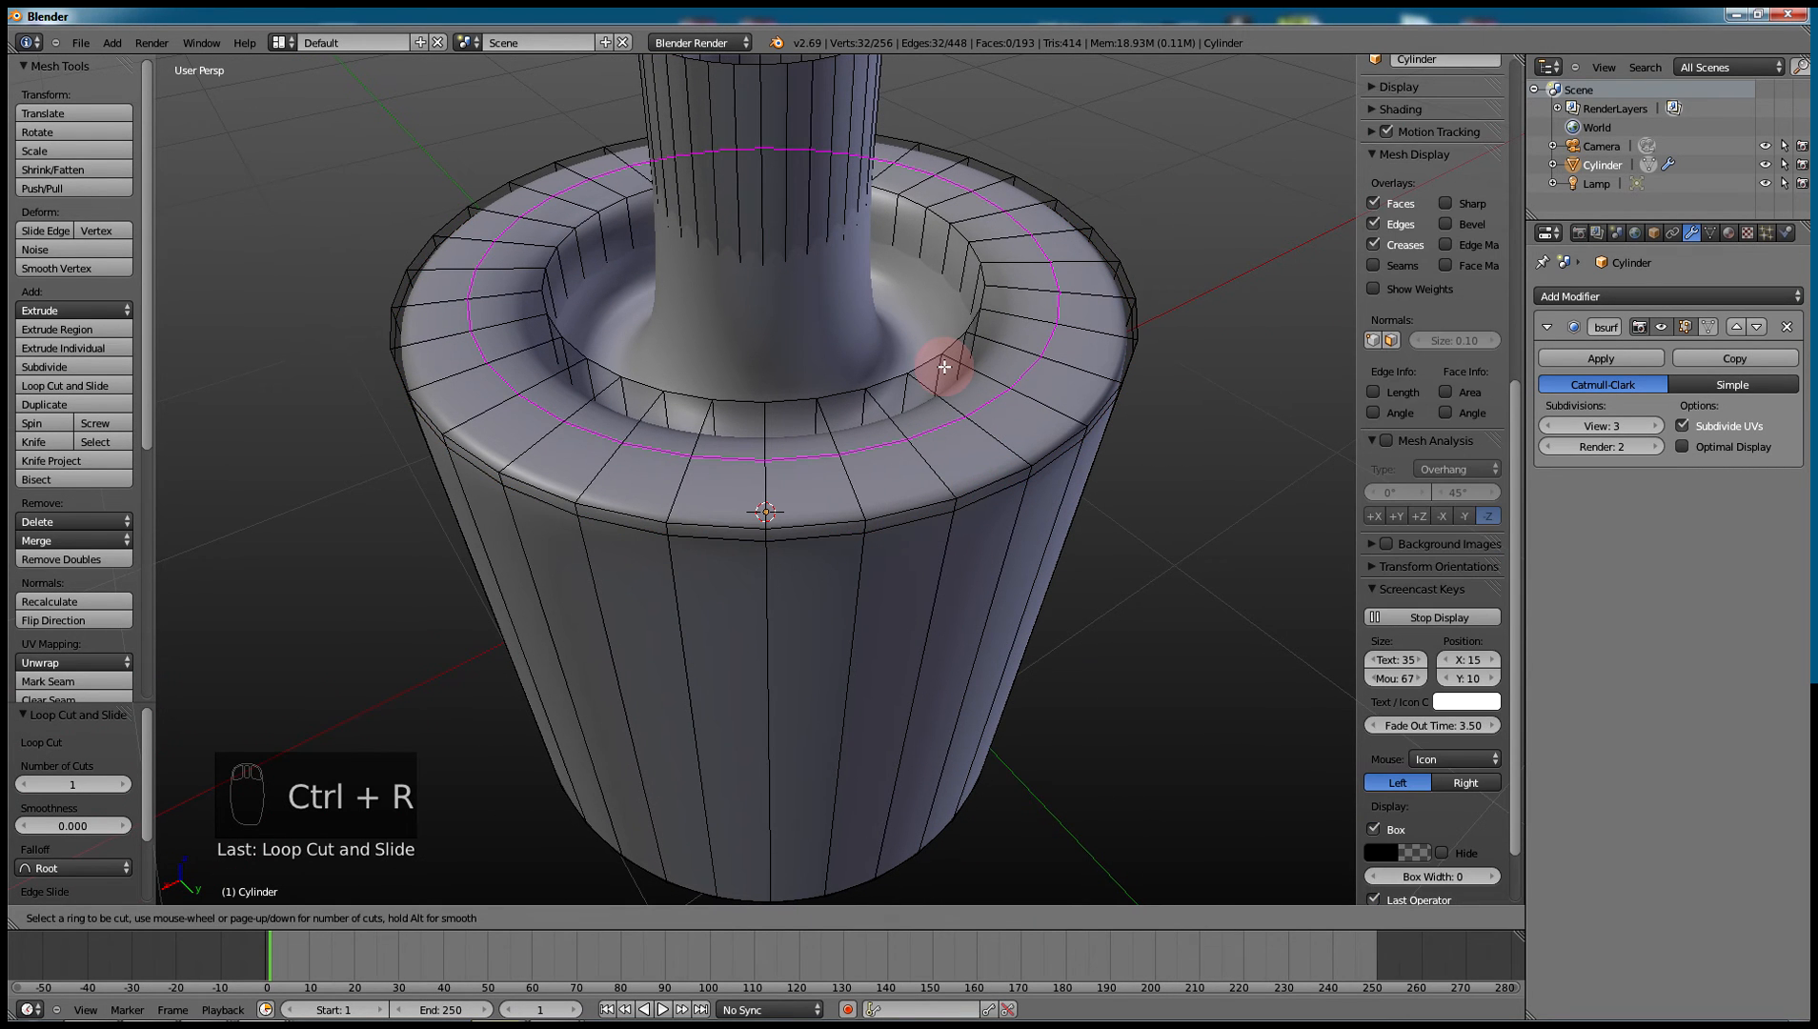
{"action": "left_click", "coordinate": [957, 386]}
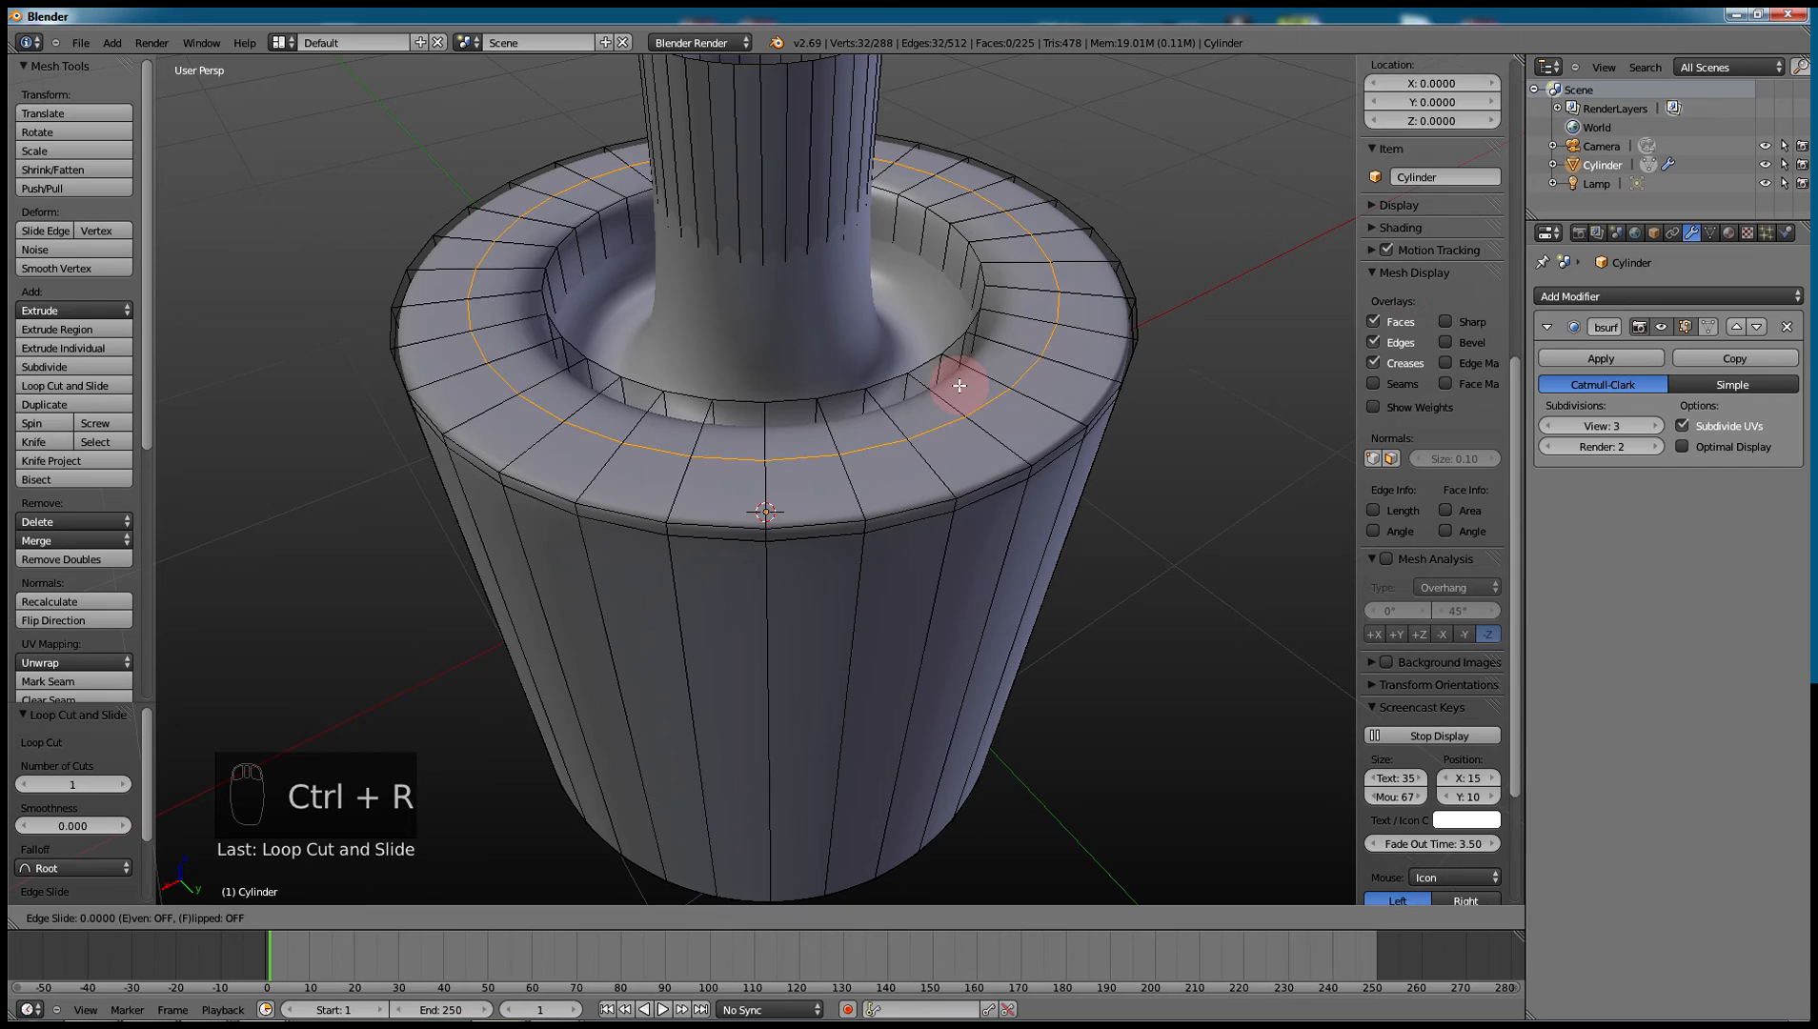
{"action": "left_click", "coordinate": [905, 349]}
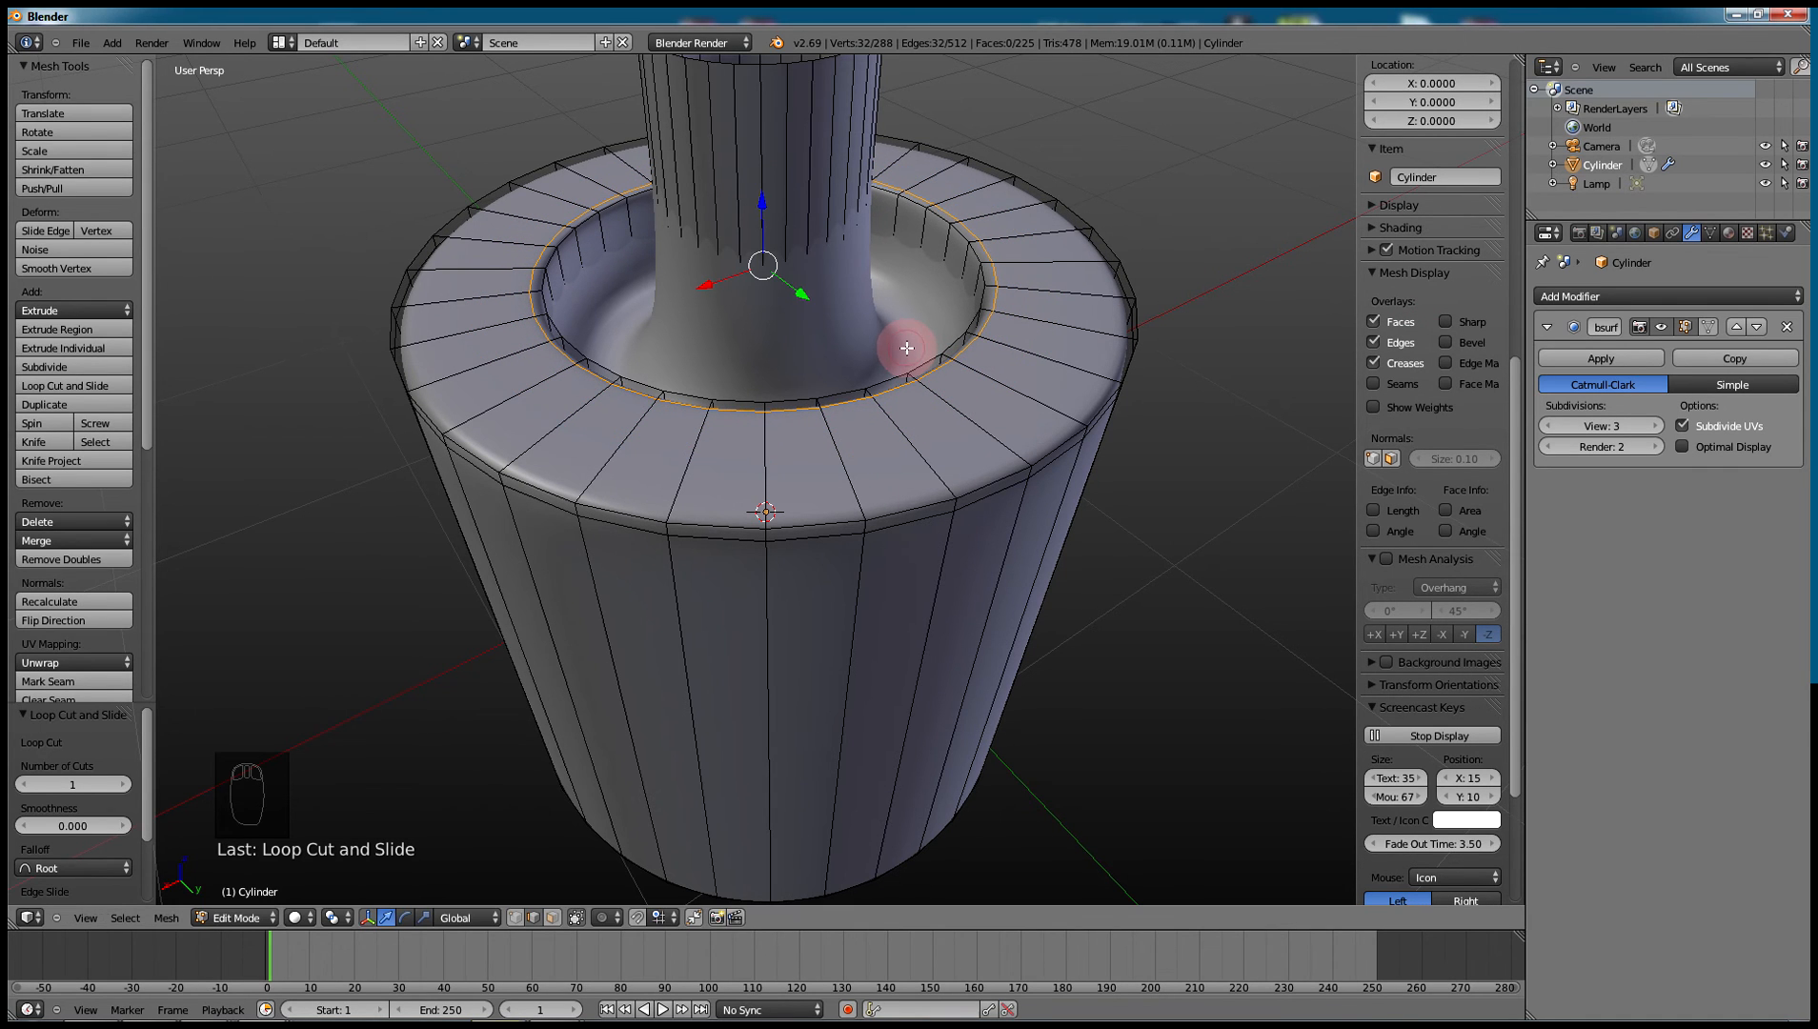
- Add two loop cuts on the recess floor, sliding one toward the tube's base and the other out toward the recess wall
{"action": "key", "text": "ctrl+r"}
{"action": "left_click", "coordinate": [867, 305]}
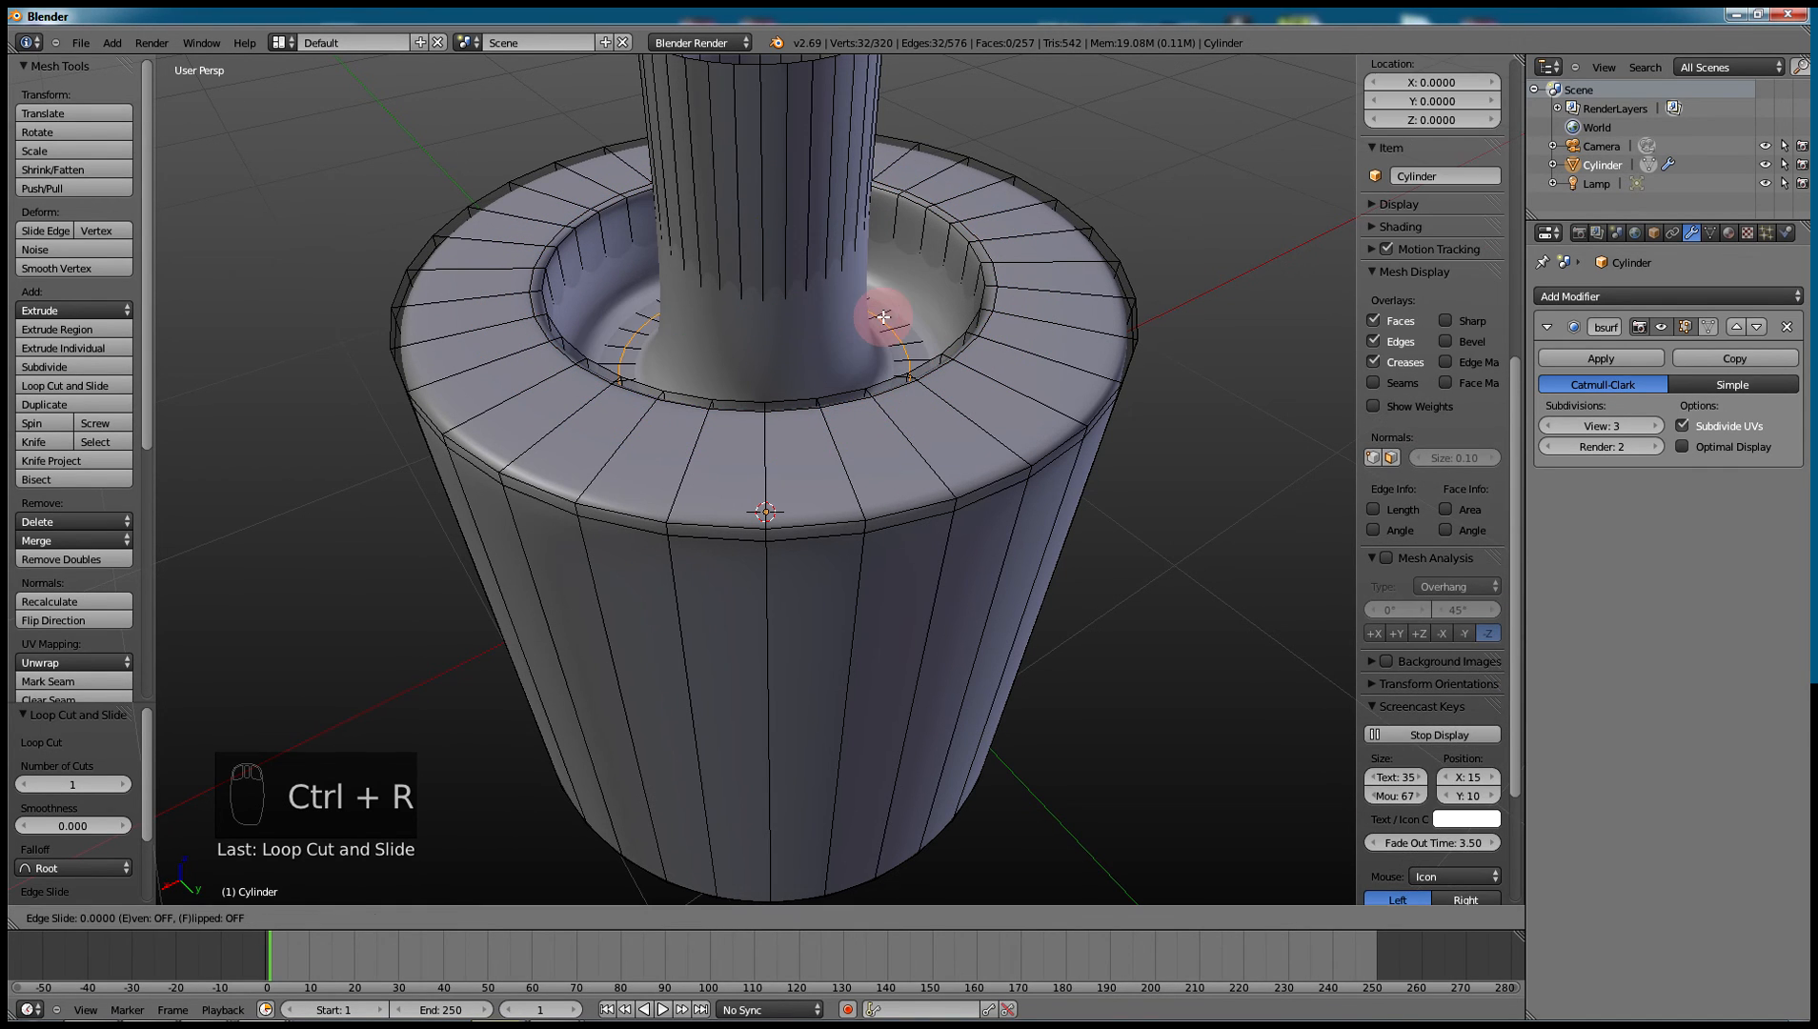
{"action": "left_click", "coordinate": [832, 252]}
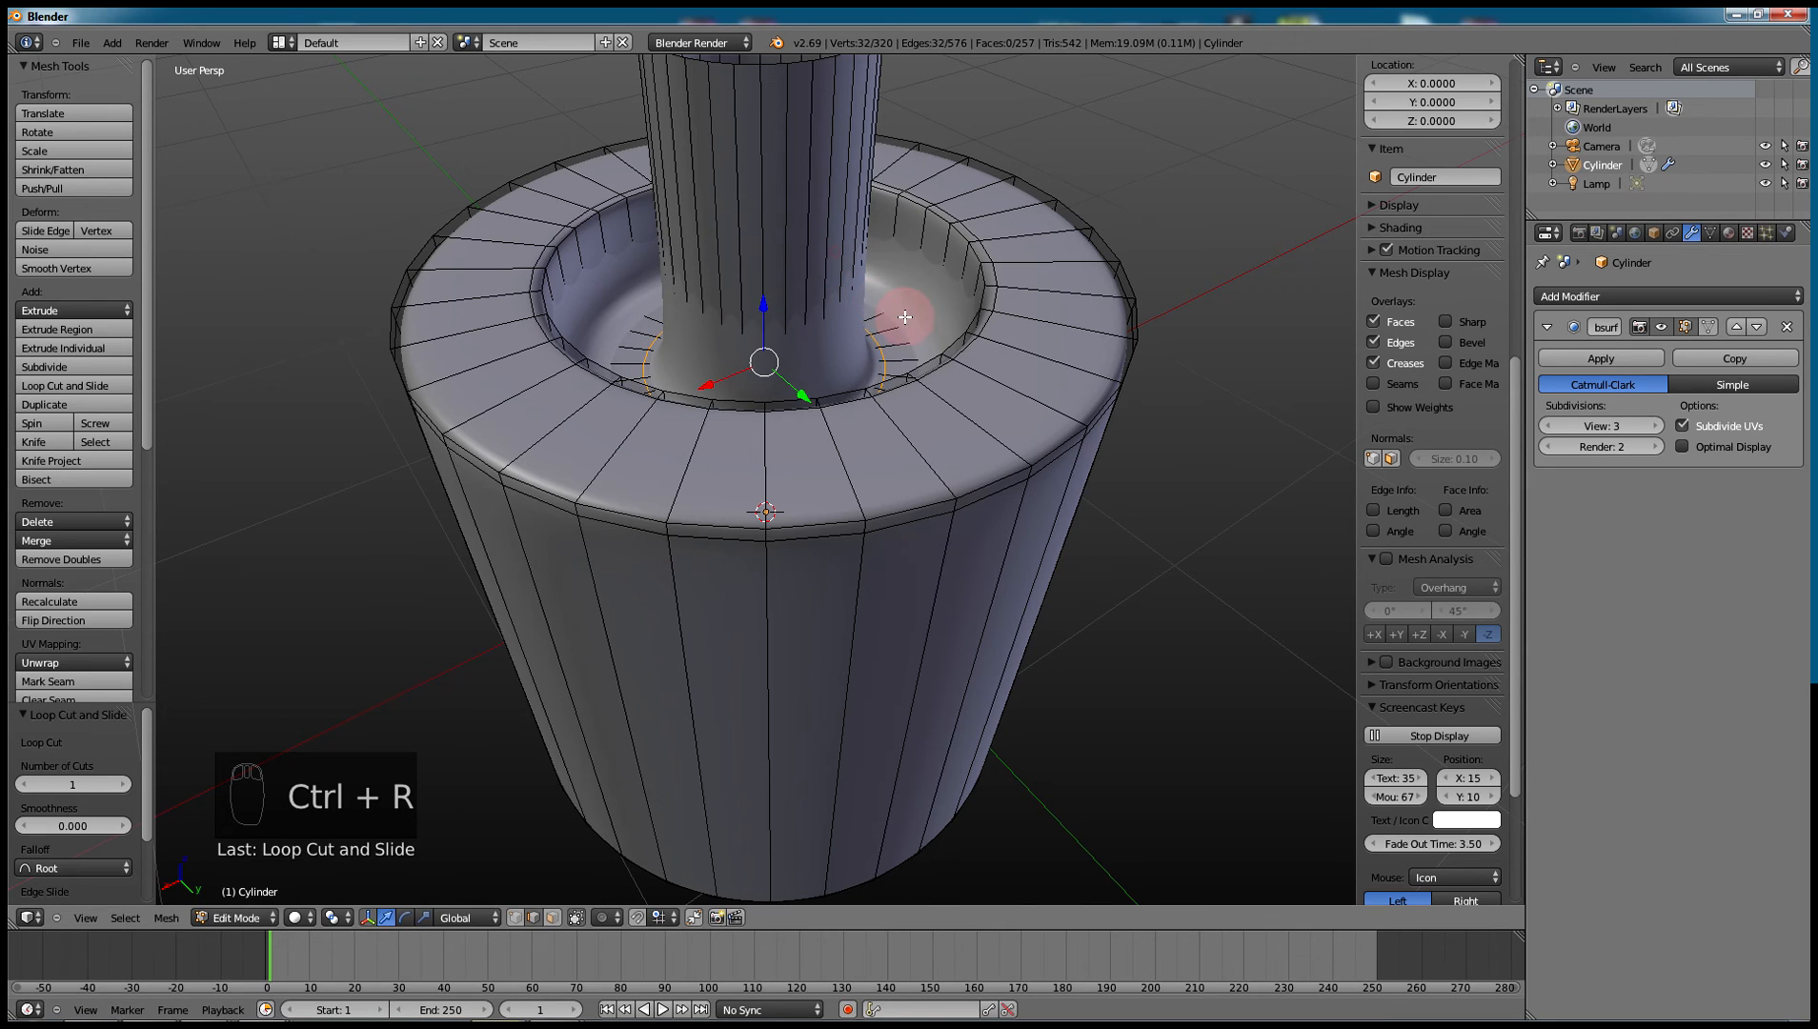
{"action": "key", "text": "ctrl+r"}
{"action": "left_click", "coordinate": [919, 325]}
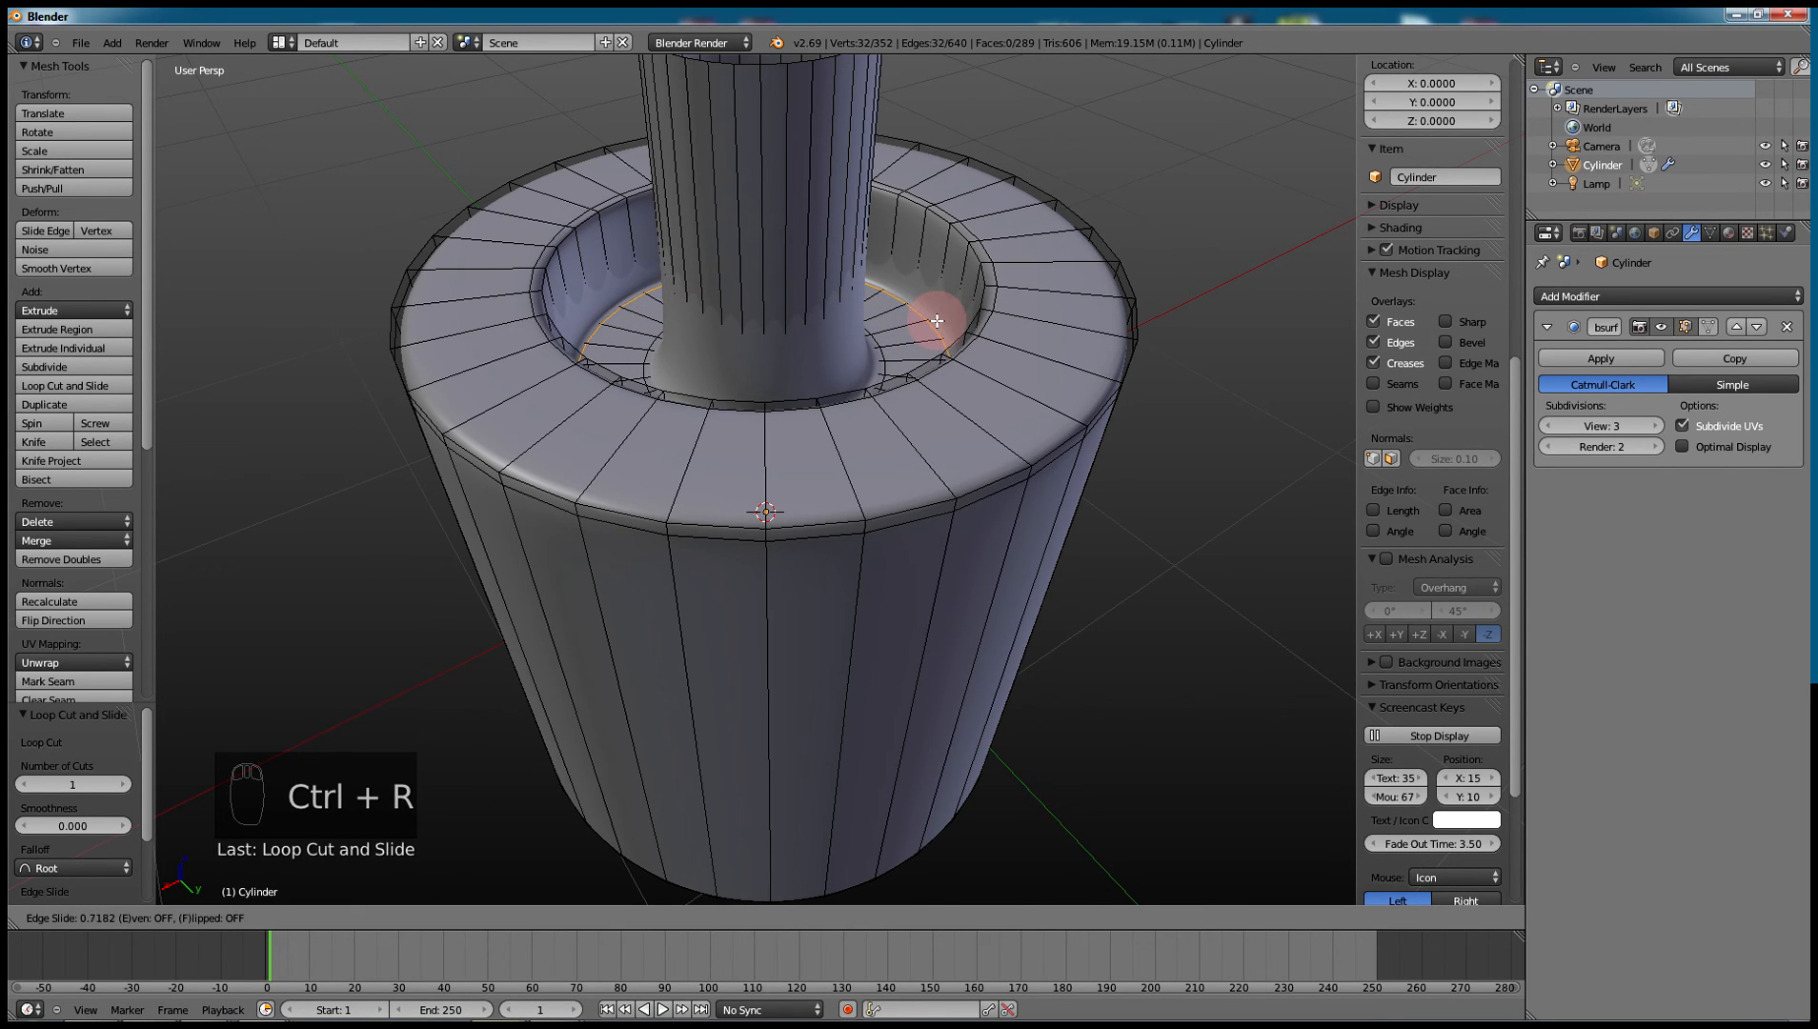
{"action": "left_click", "coordinate": [936, 320]}
- Add a loop cut on the recess wall slid up to its rim, and another on the central tube slid close to its open end
{"action": "key", "text": "ctrl+r"}
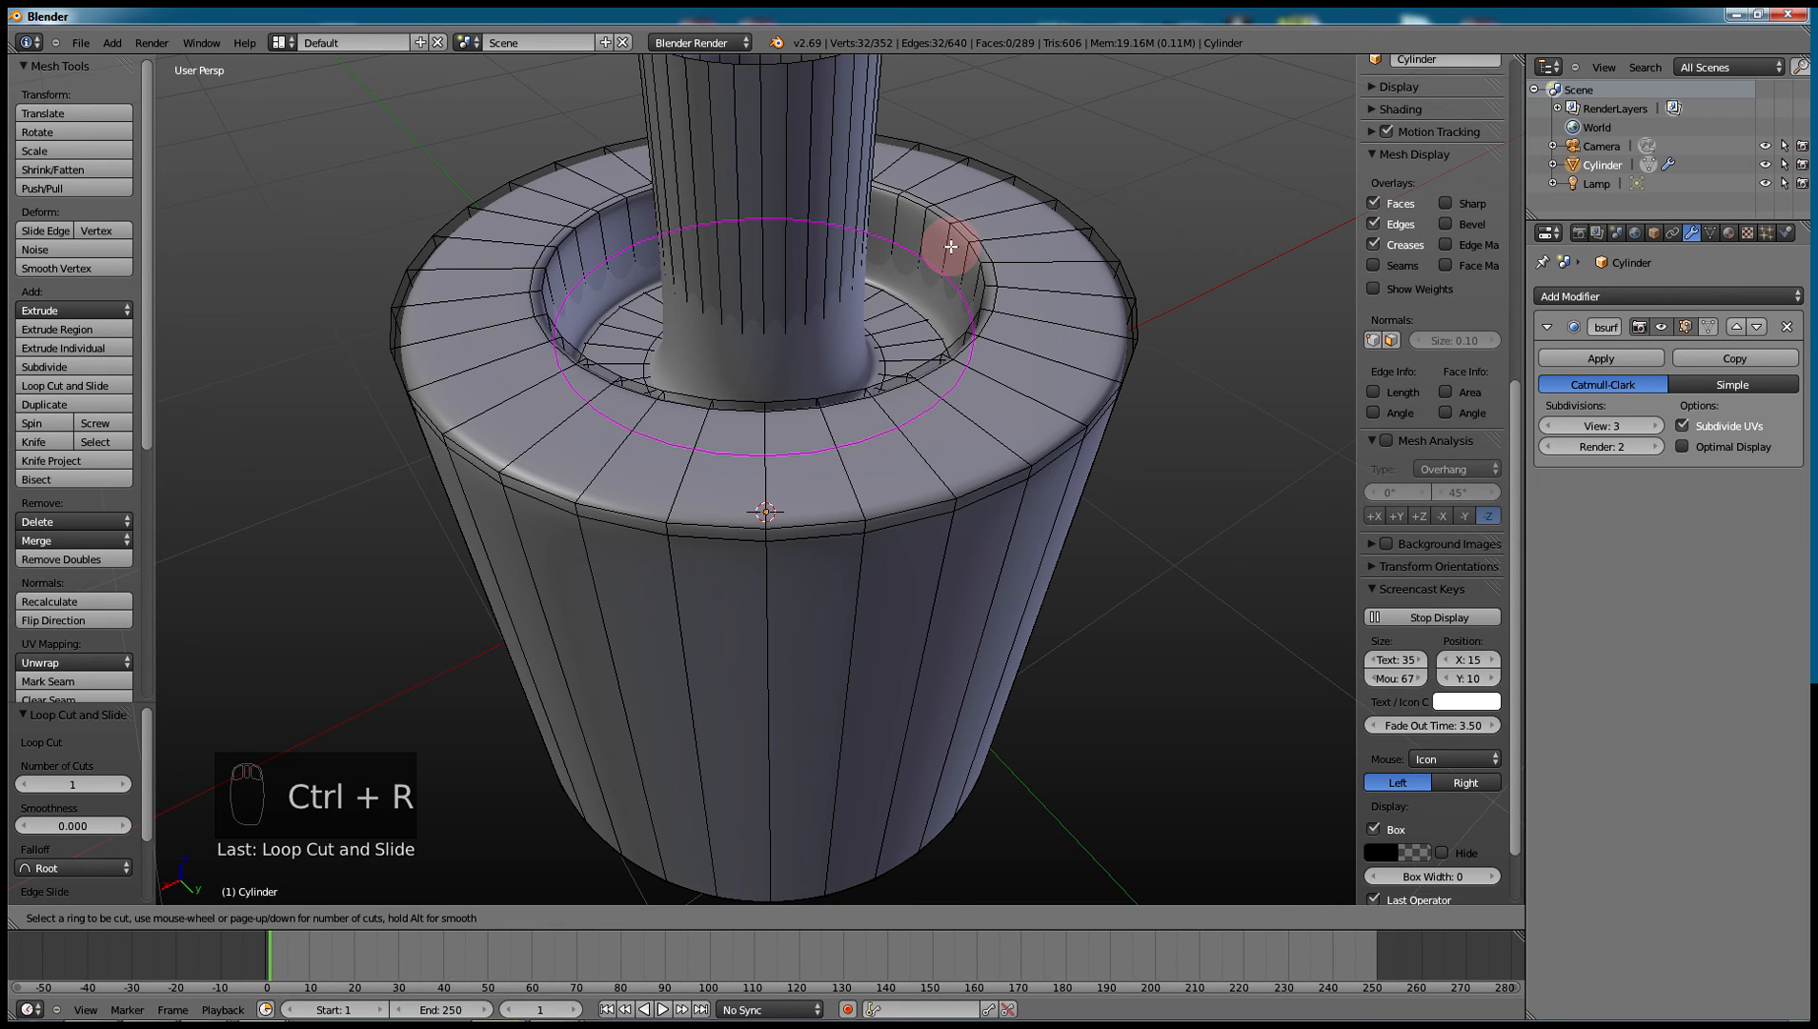
{"action": "left_click", "coordinate": [949, 240]}
{"action": "left_click", "coordinate": [961, 207]}
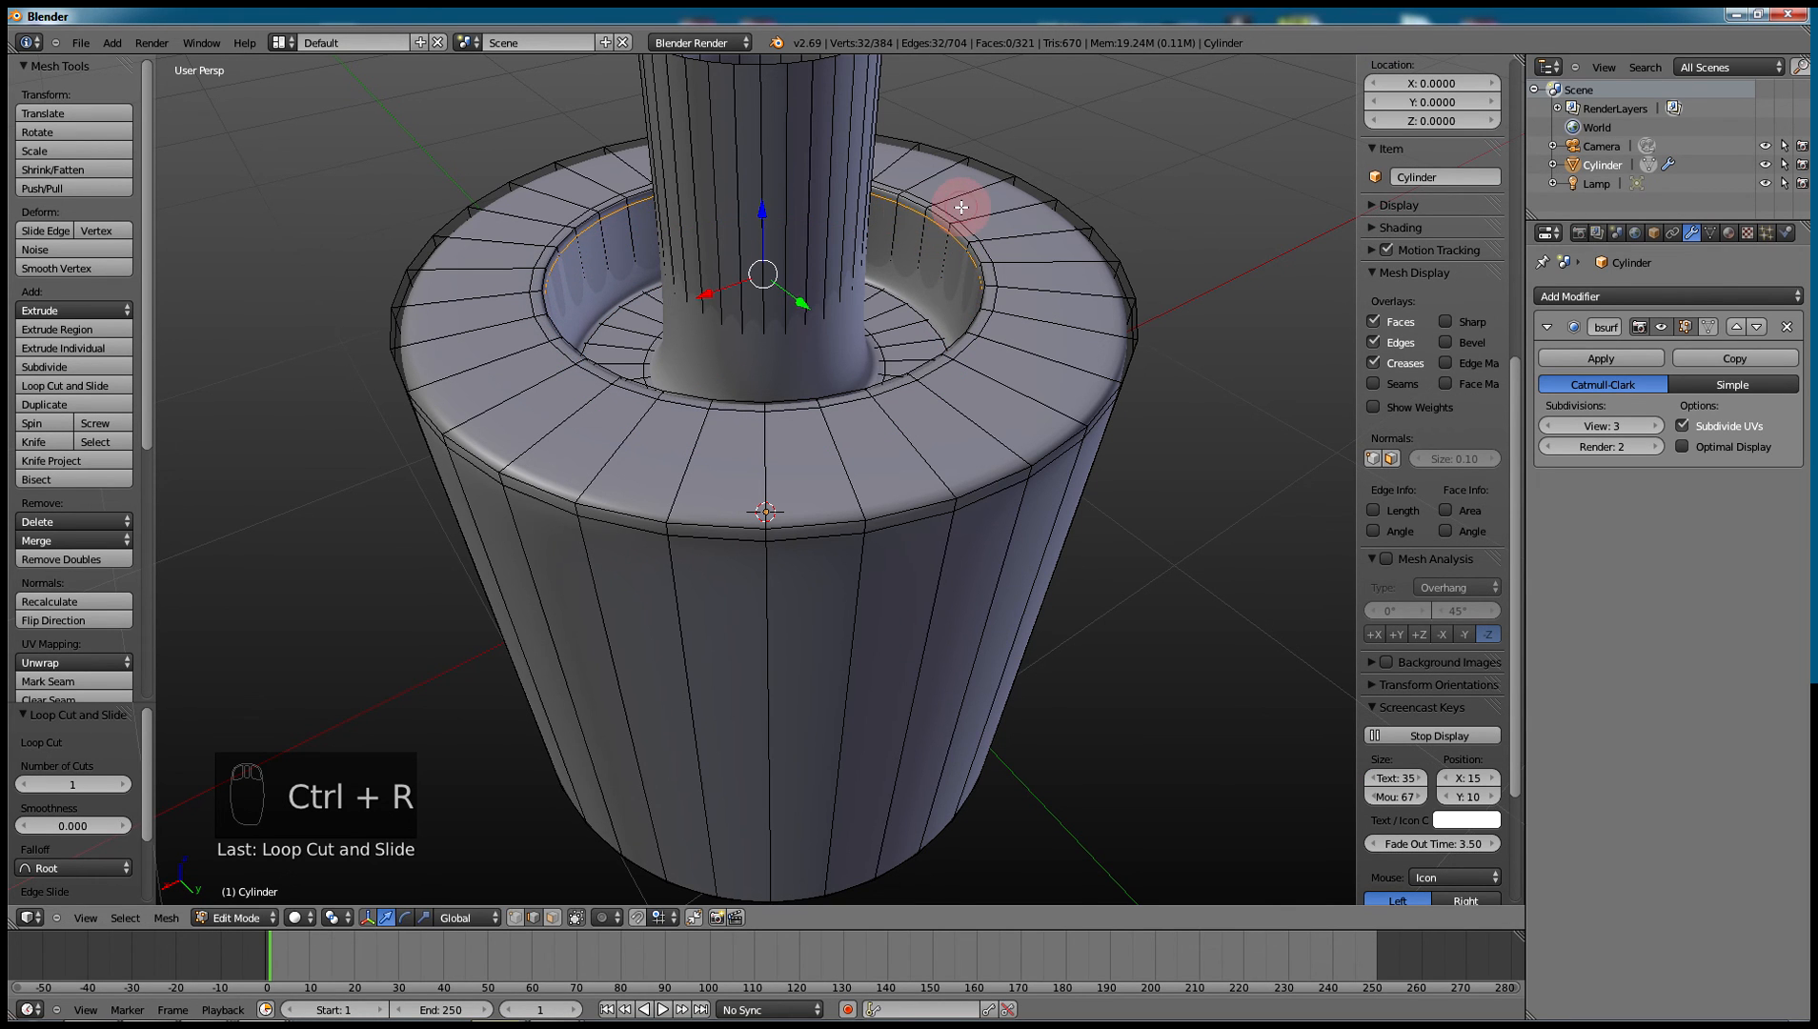
{"action": "scroll", "coordinate": [853, 223], "scroll_direction": "down", "scroll_amount": 2}
{"action": "key", "text": "ctrl+r"}
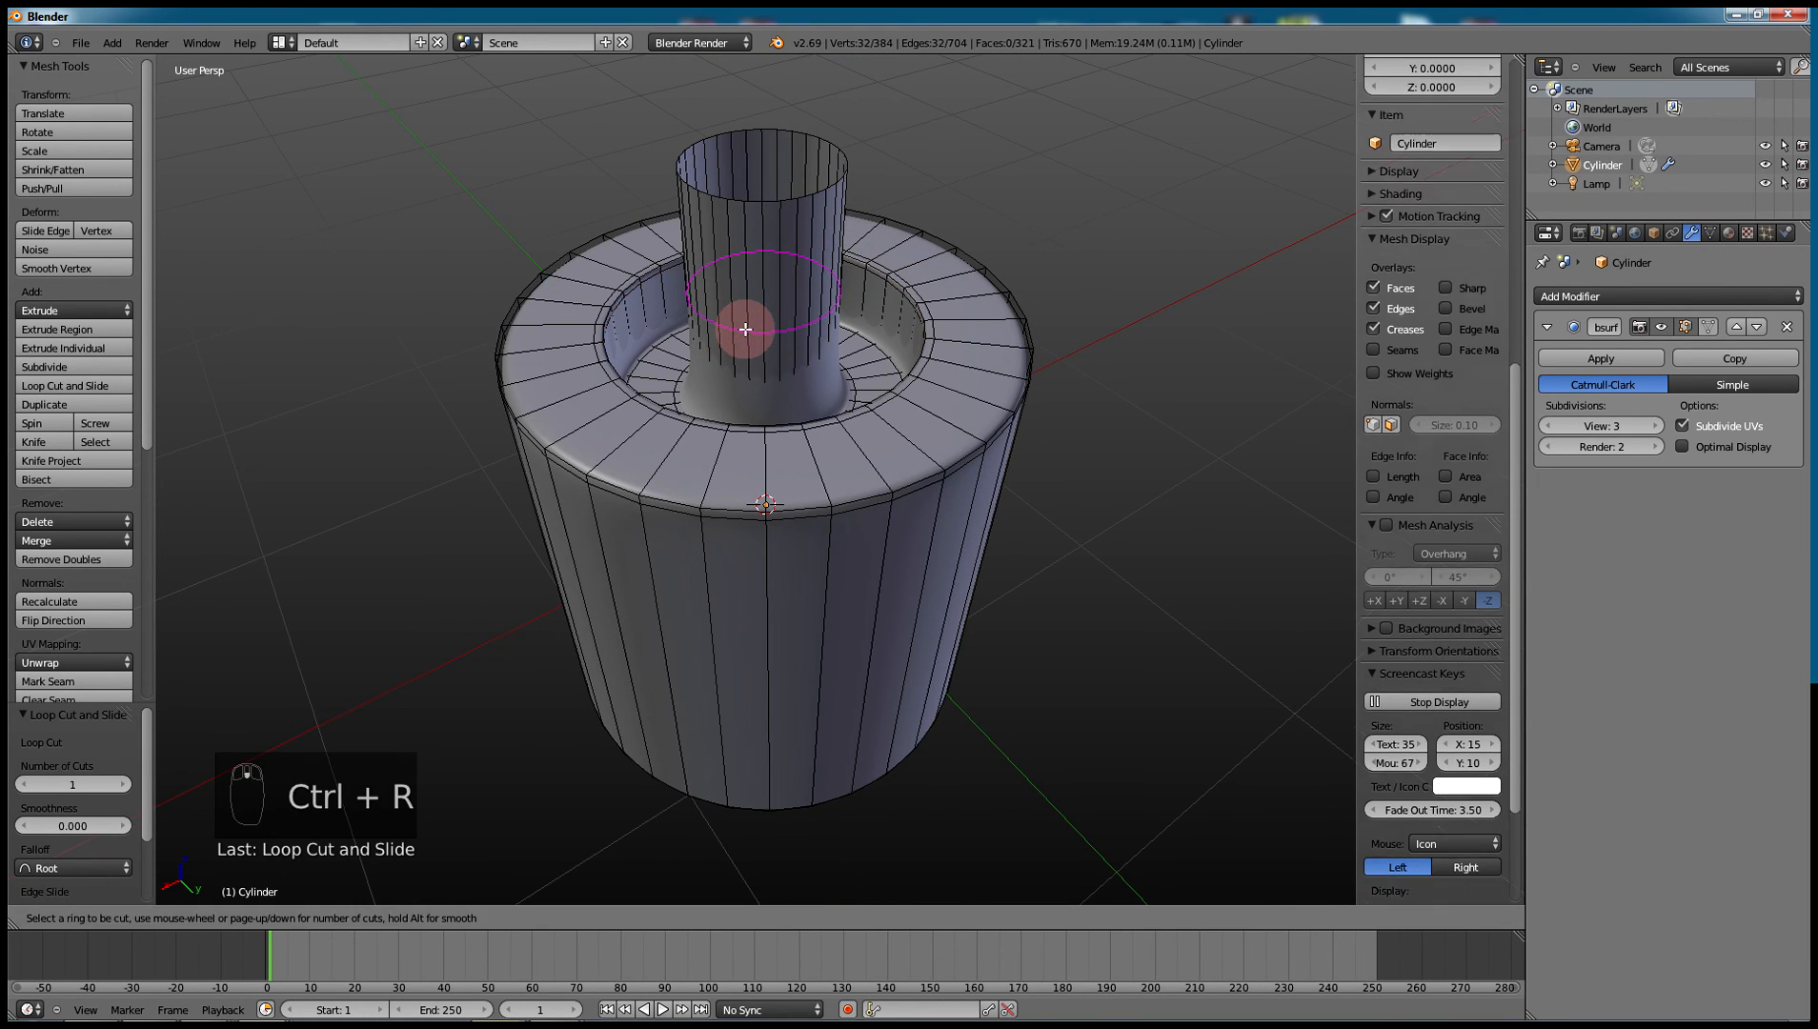
{"action": "left_click", "coordinate": [742, 300]}
{"action": "left_click", "coordinate": [775, 217]}
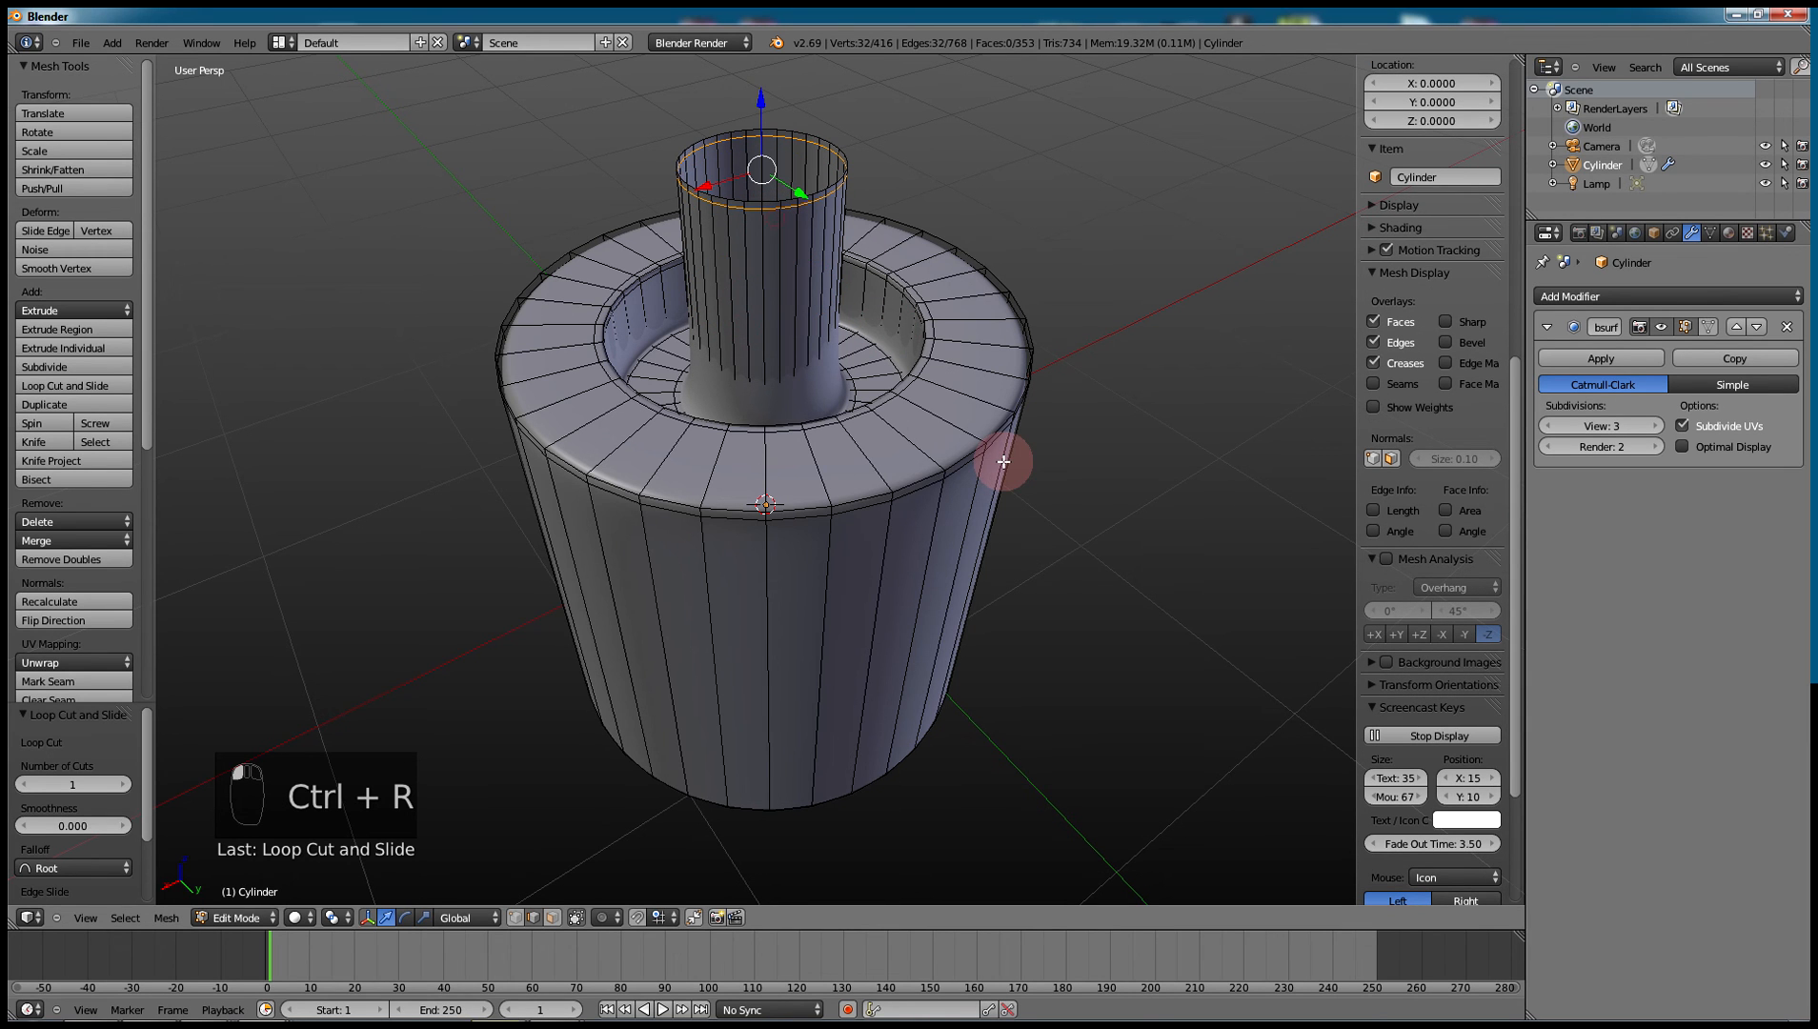
- Return to Object Mode and inspect the subdivided cylinder's edges and shading from several angles
{"action": "key", "text": "Tab"}
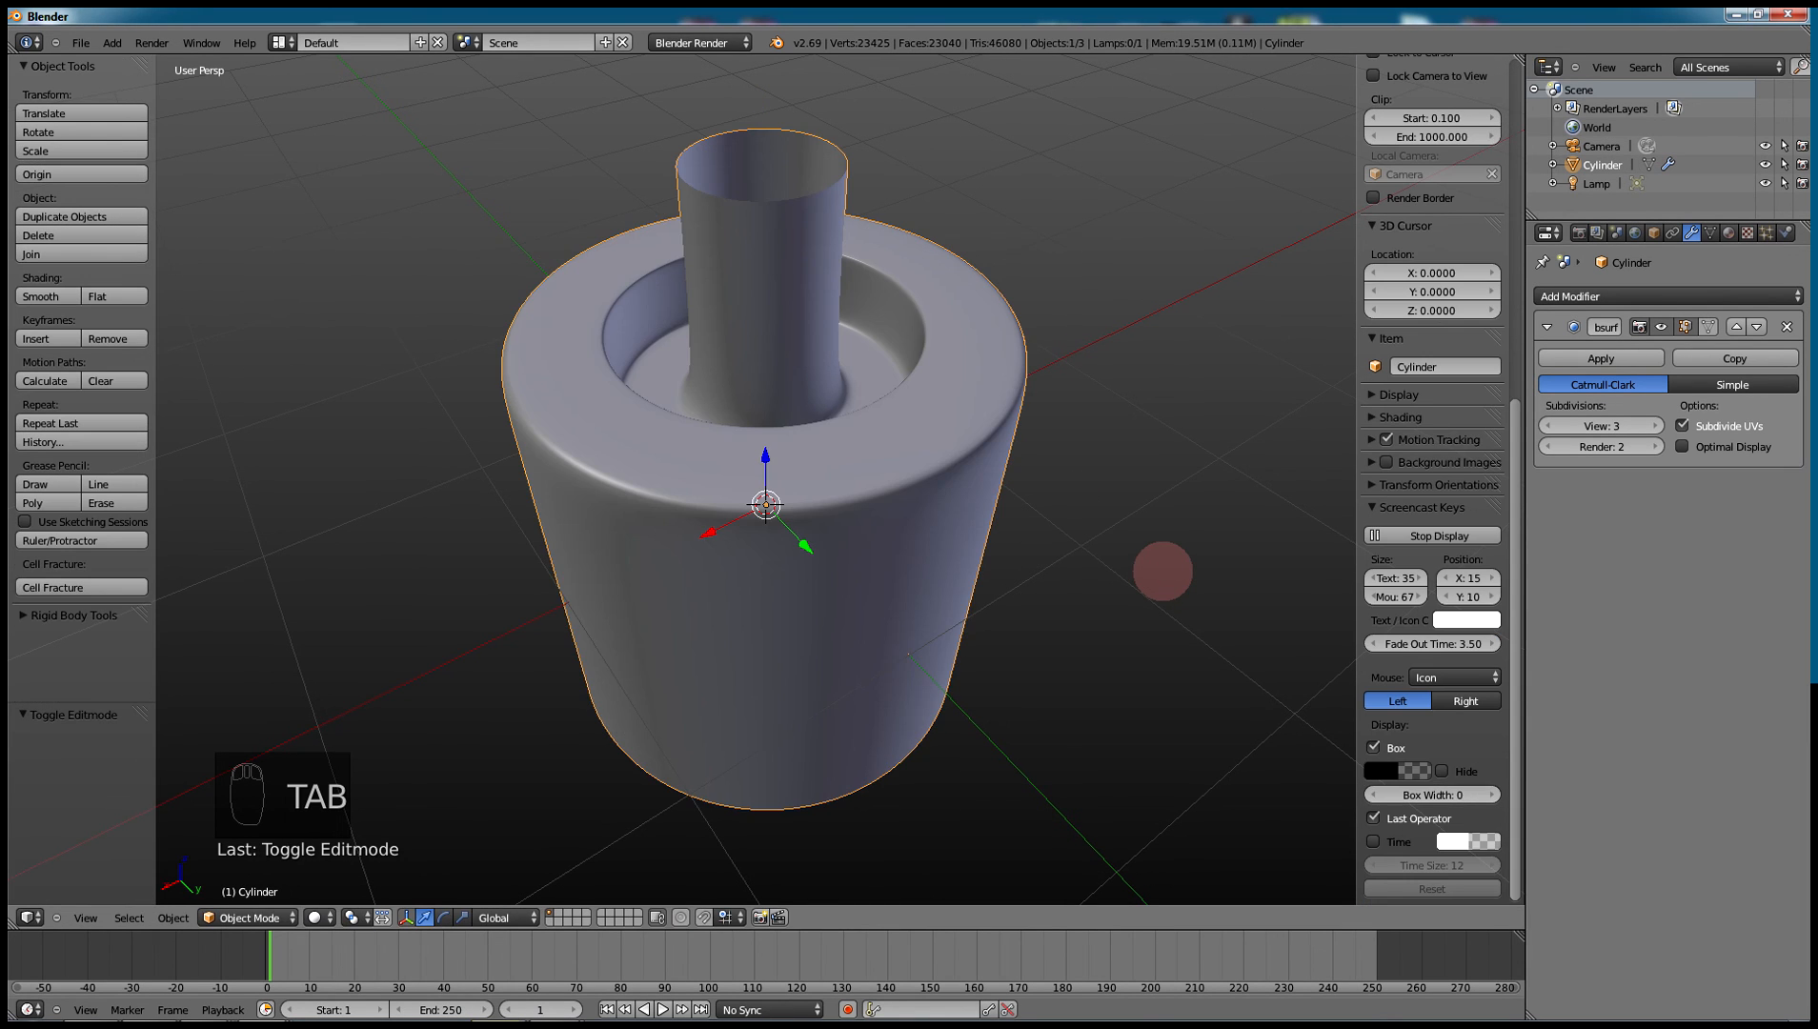
{"action": "middle_click_drag", "start_coordinate": [1108, 526], "coordinate": [1010, 521]}
{"action": "scroll", "coordinate": [1075, 494], "scroll_direction": "down", "scroll_amount": 4}
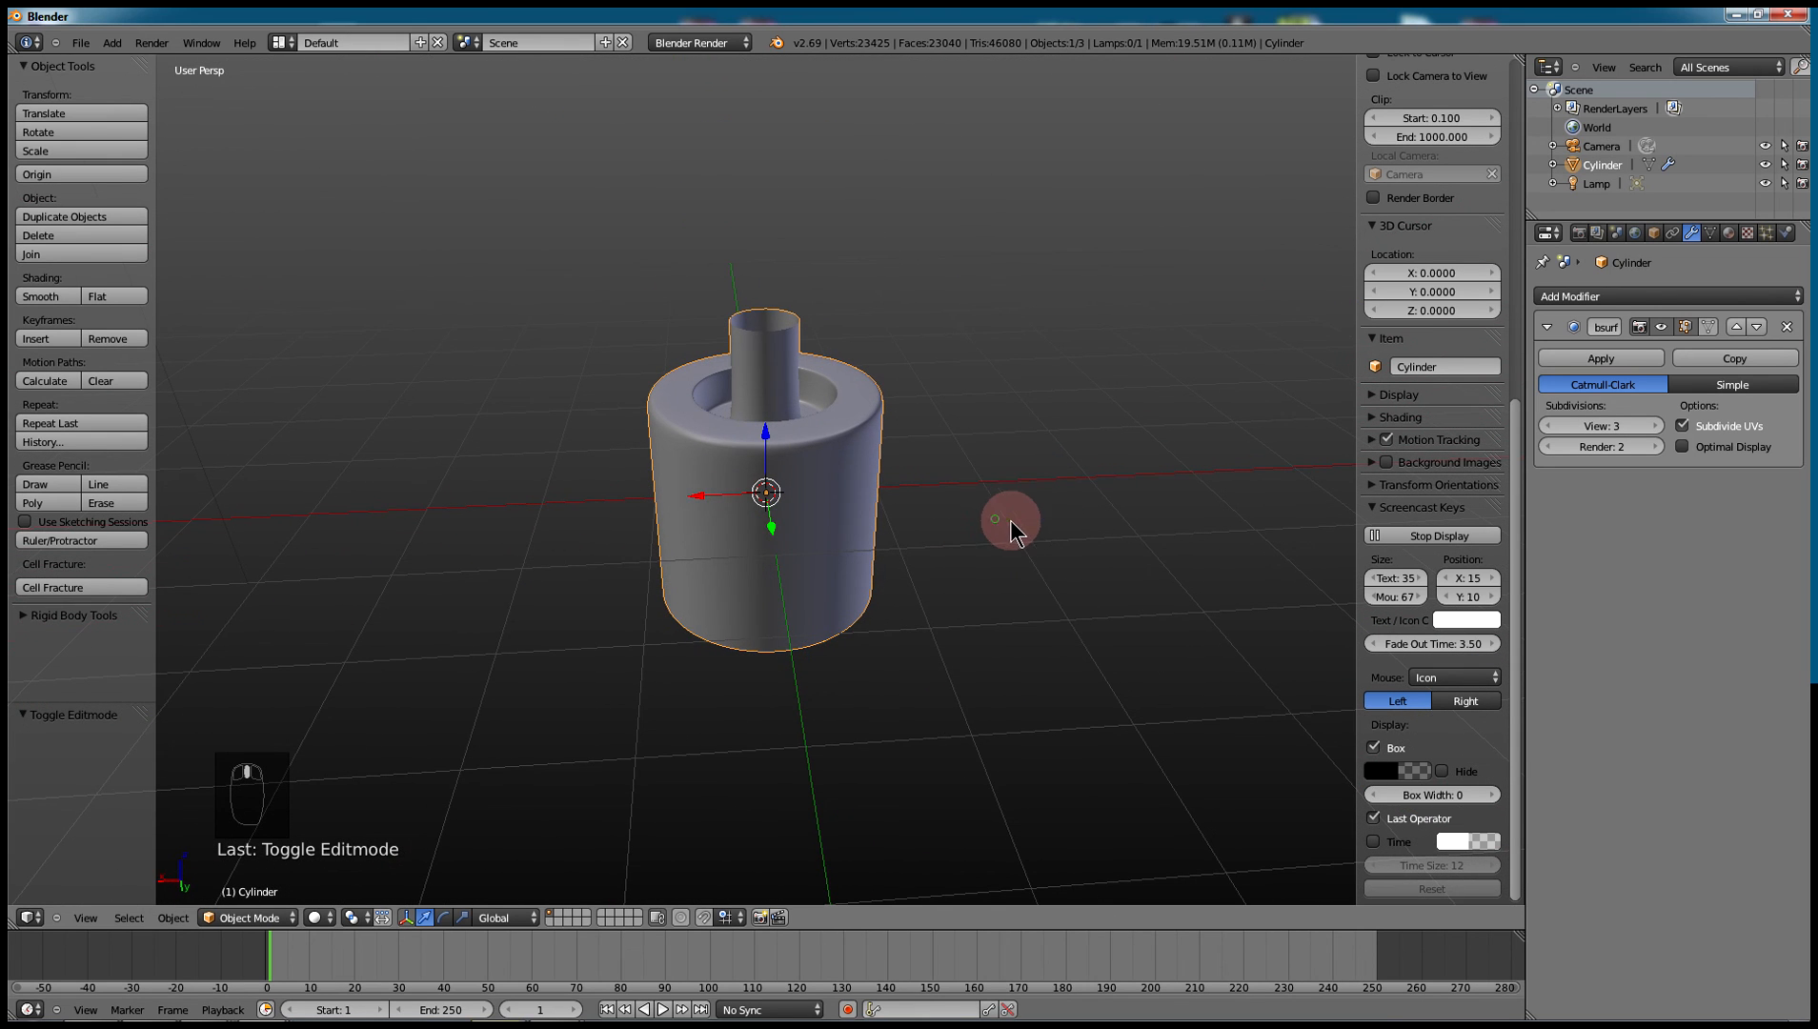
{"action": "scroll", "coordinate": [1021, 440], "scroll_direction": "up", "scroll_amount": 3}
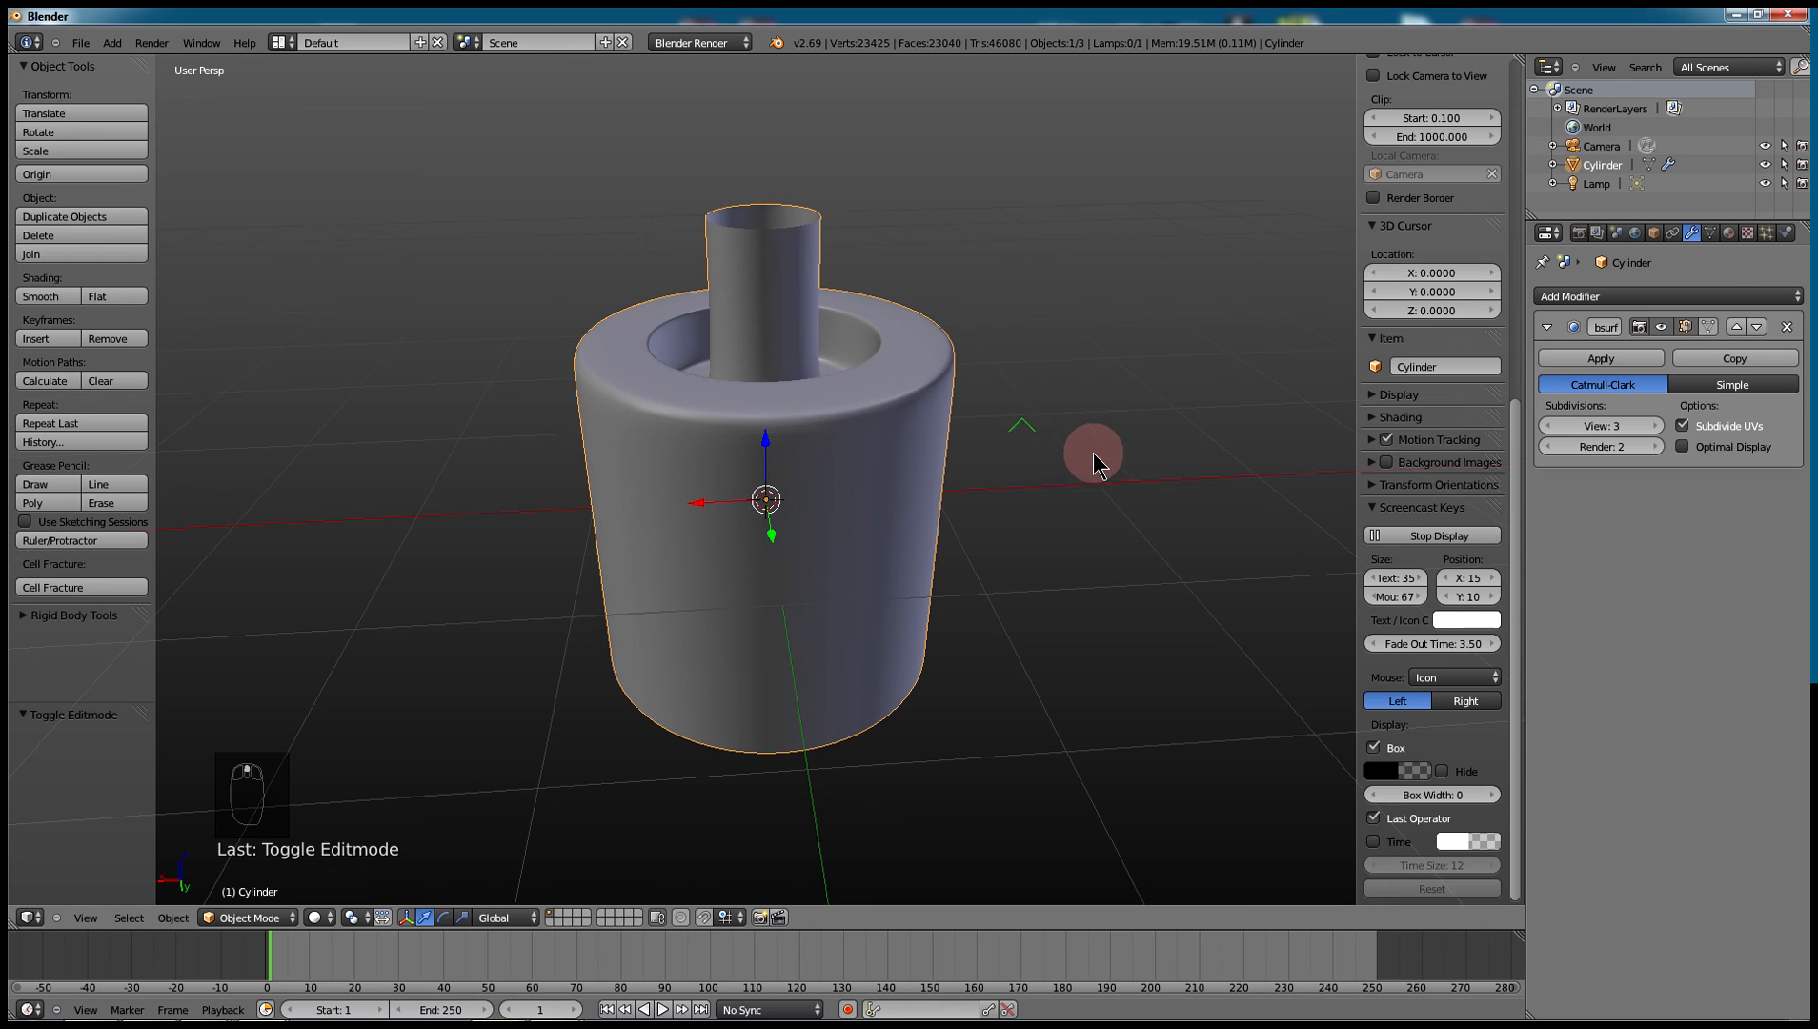
{"action": "middle_click_drag", "start_coordinate": [1087, 451], "coordinate": [1005, 469]}
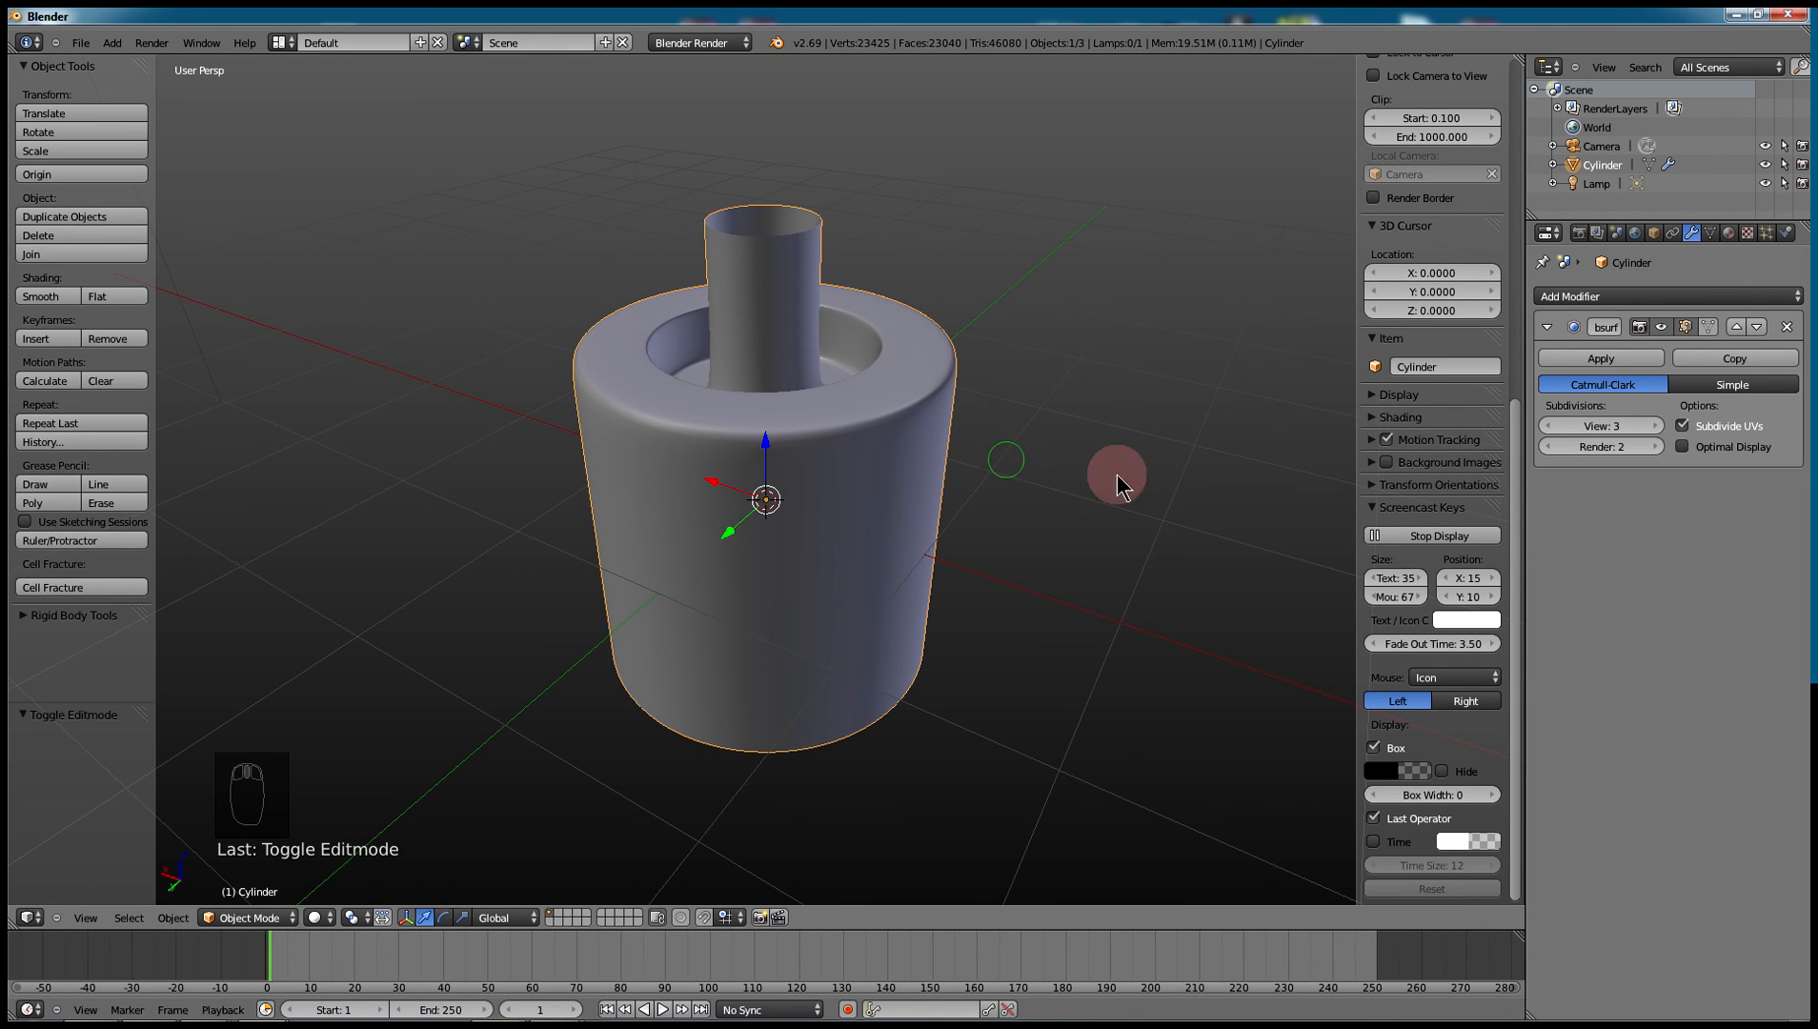